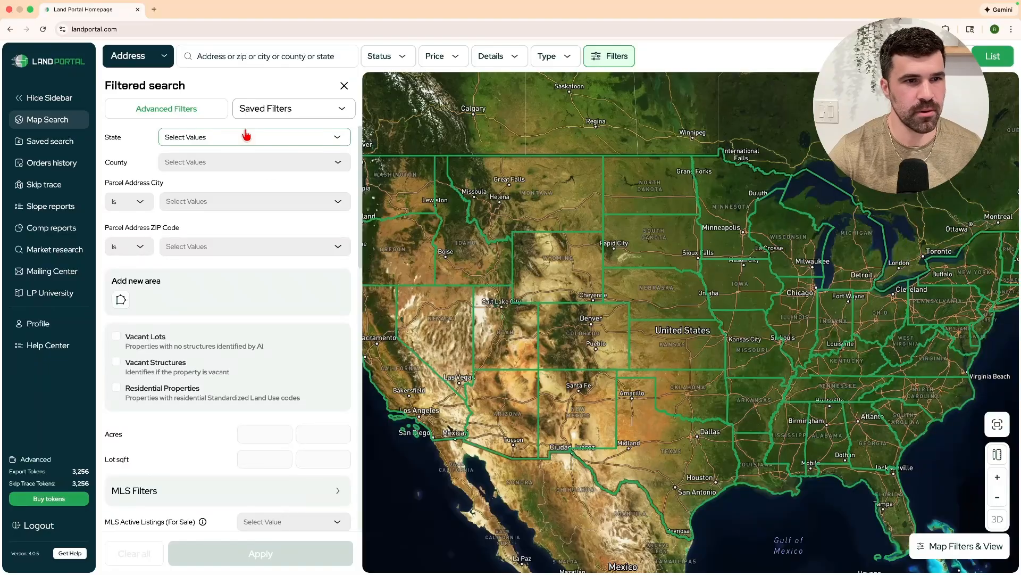
# Set the State filter to Ohio and the County filter to Adams.
pyautogui.click(247, 137)
pyautogui.write('ohio')
pyautogui.press('Return')
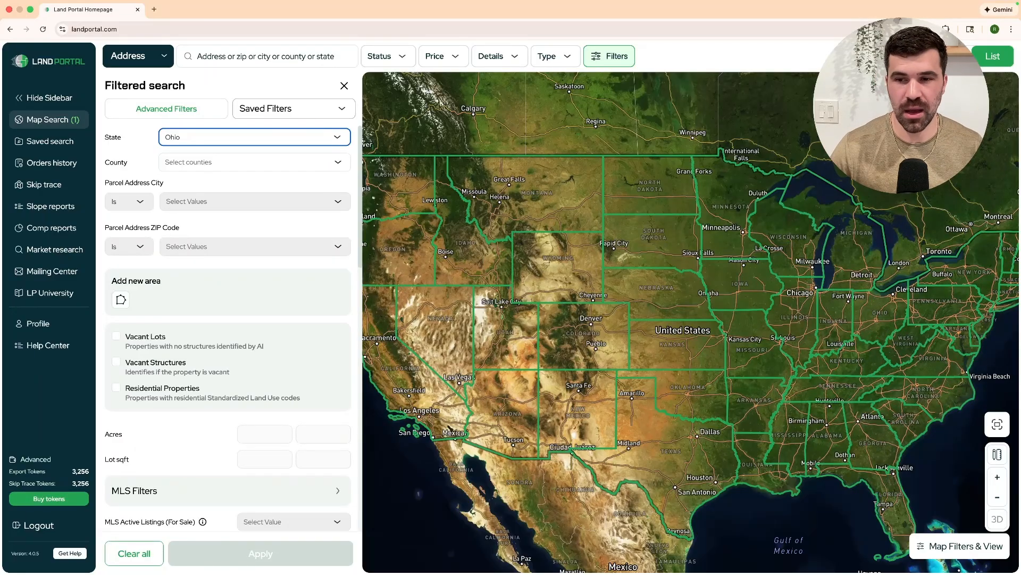
pyautogui.click(170, 161)
pyautogui.write('ad')
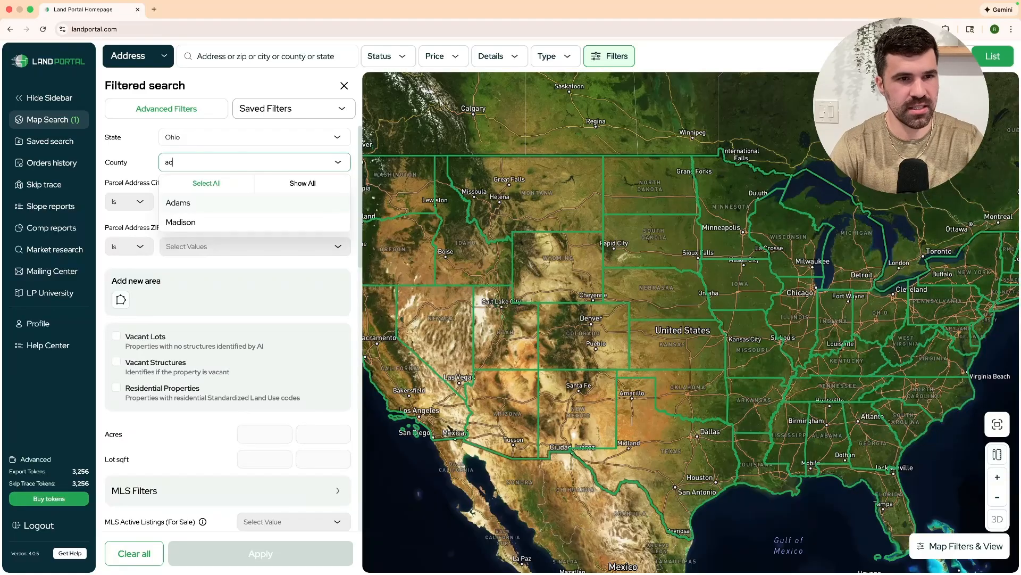
pyautogui.write('am')
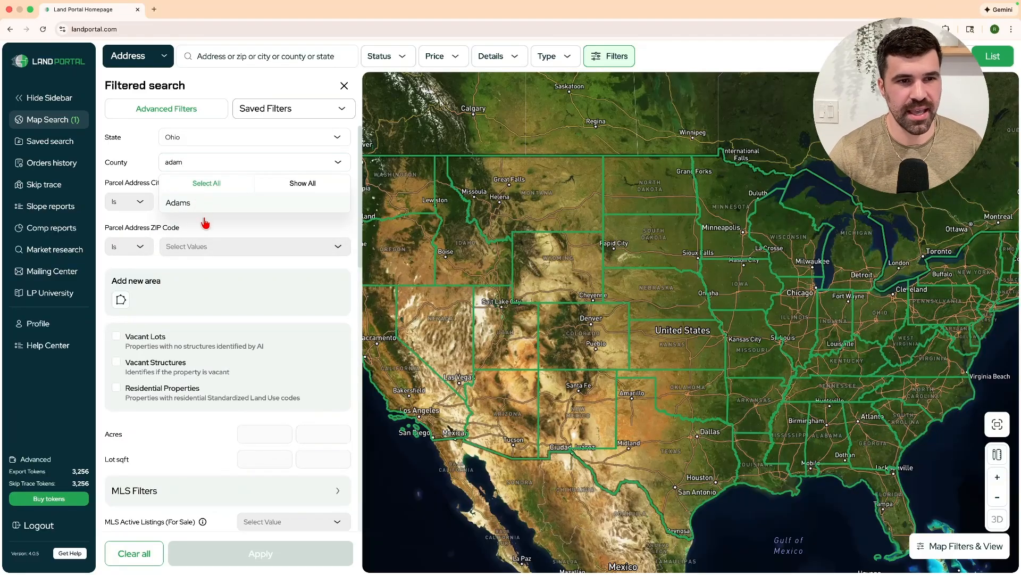
pyautogui.click(197, 202)
pyautogui.click(253, 235)
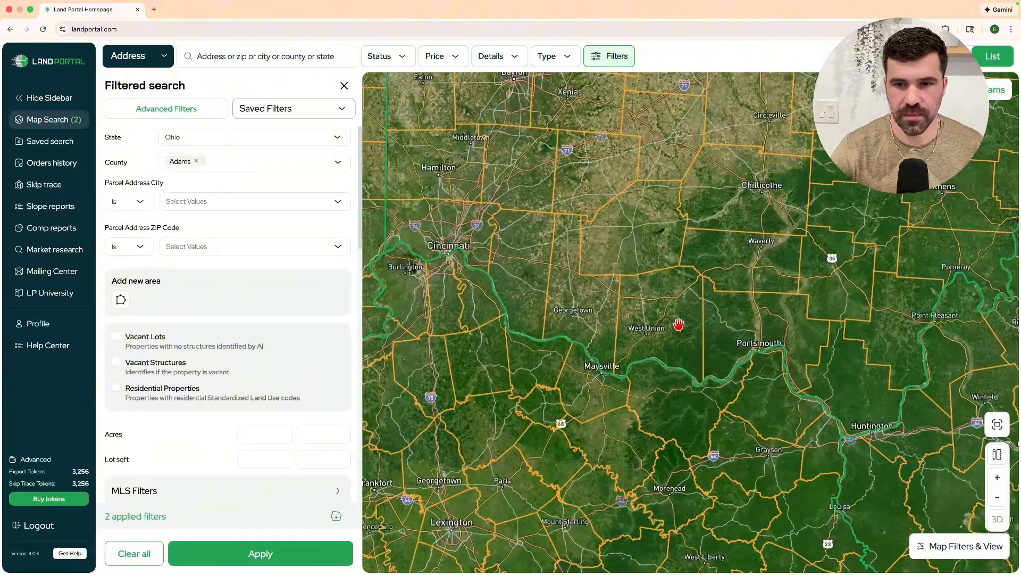
# Zoom and pan the satellite map to the Armstrong parcels beside the James A. Rhodes Appalachian Highway.
pyautogui.scroll(6, 714, 333)
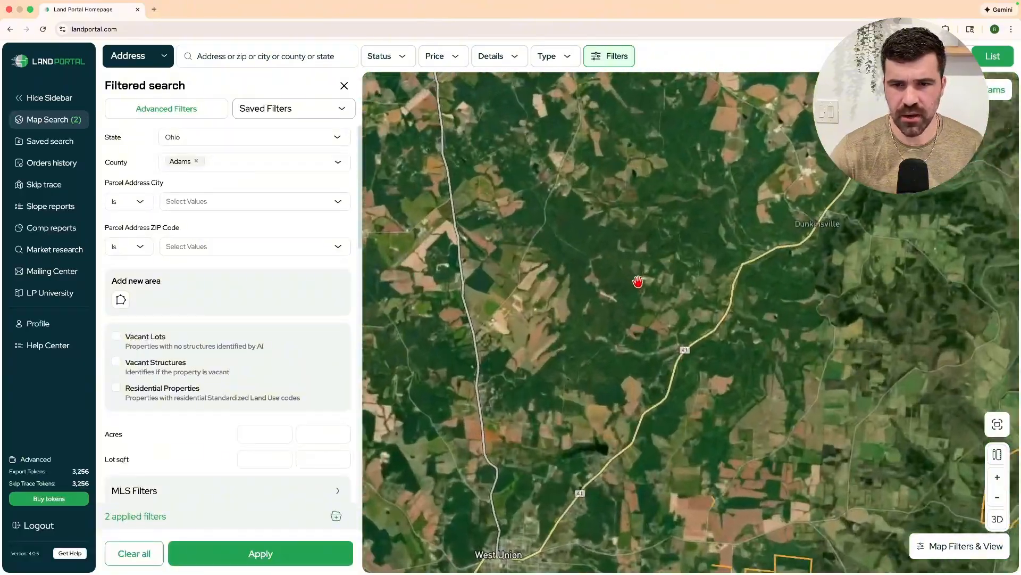
pyautogui.scroll(5, 638, 282)
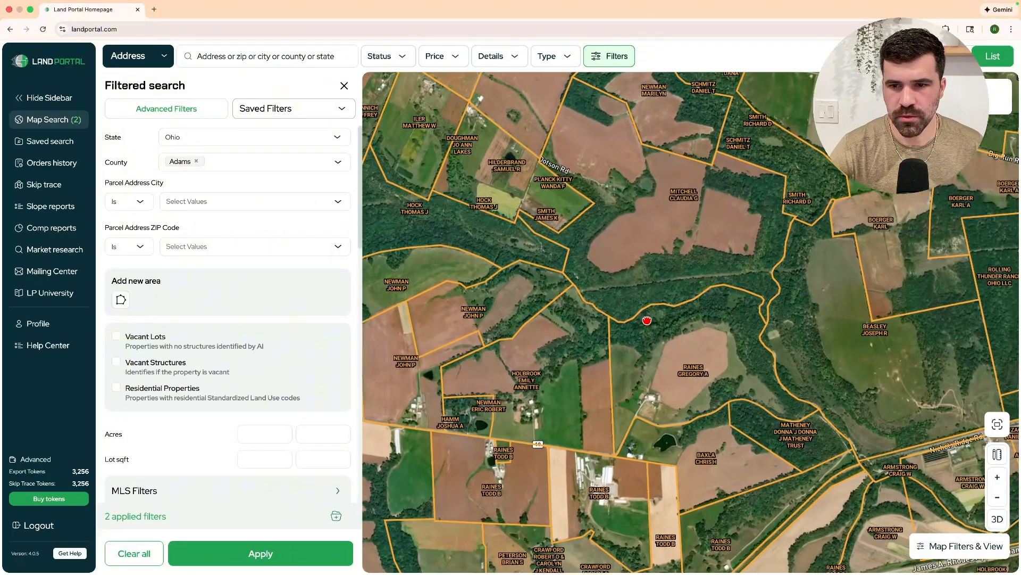
pyautogui.moveTo(841, 447); pyautogui.dragTo(575, 303)
pyautogui.scroll(5, 599, 408)
pyautogui.moveTo(599, 408); pyautogui.dragTo(641, 387)
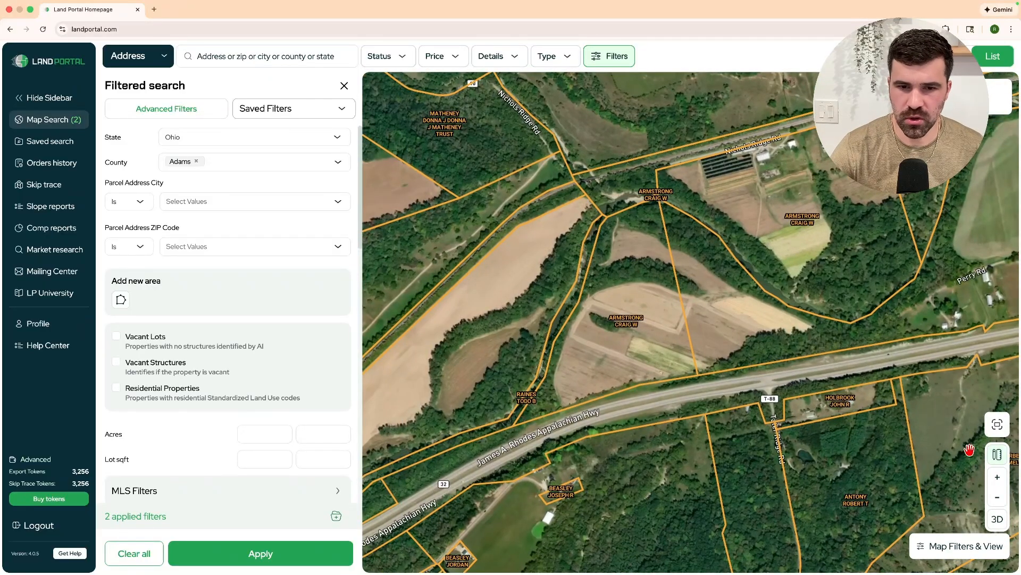
# With the area measure tool, outline a 5.5-acre and a 6.5-acre area near the highway.
pyautogui.click(993, 457)
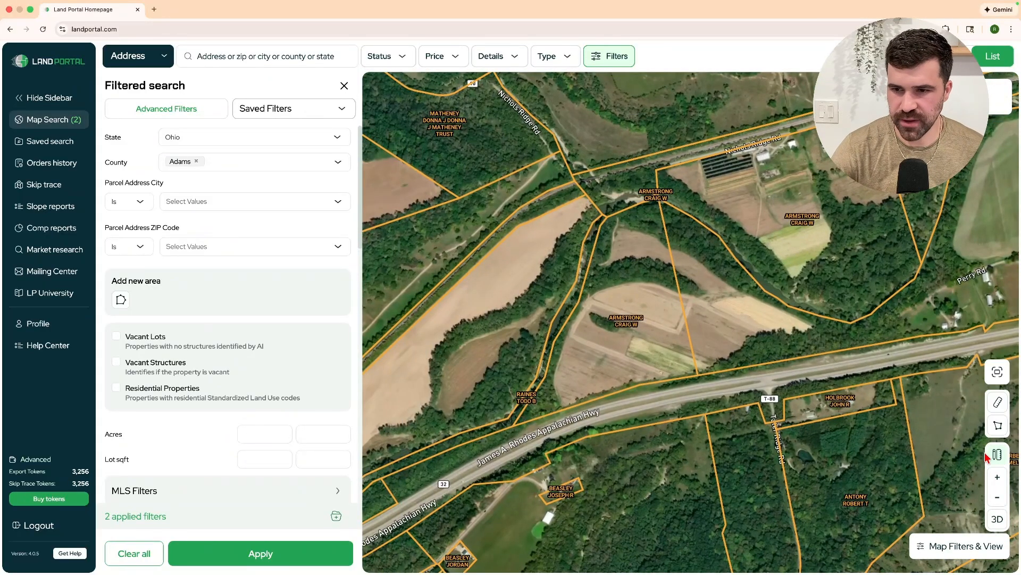
pyautogui.click(998, 430)
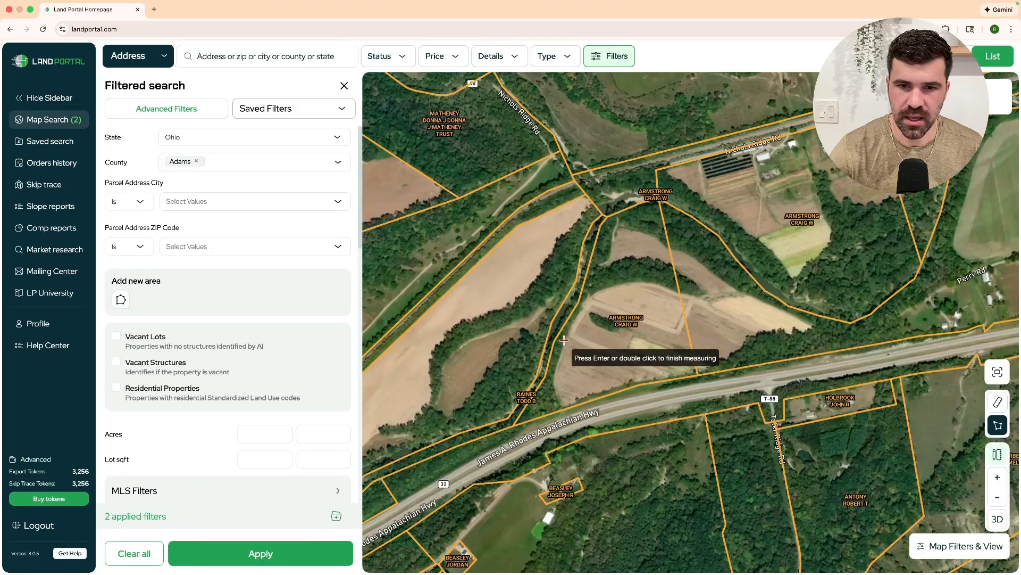
pyautogui.click(519, 422)
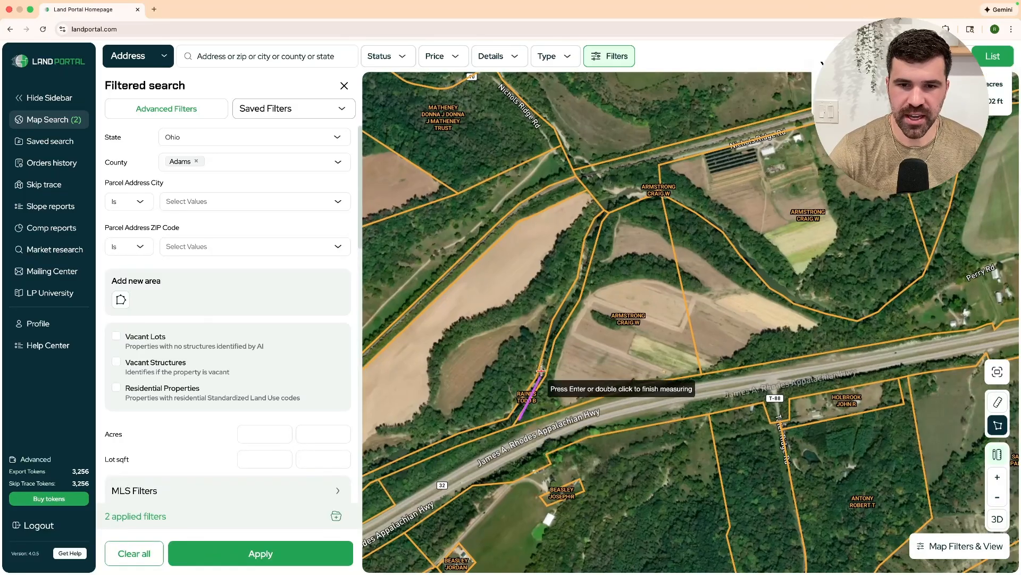
pyautogui.click(572, 316)
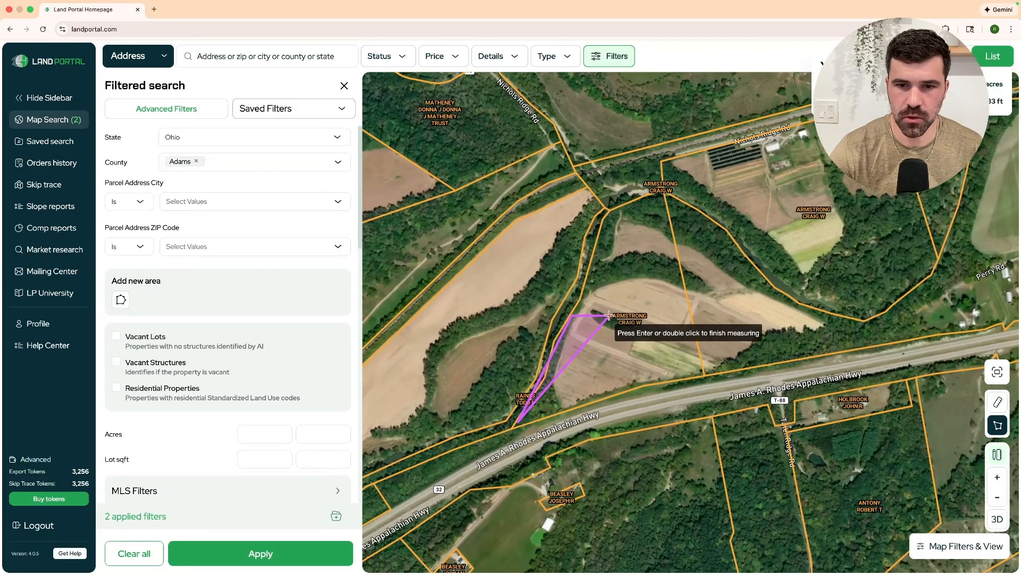
pyautogui.click(612, 393)
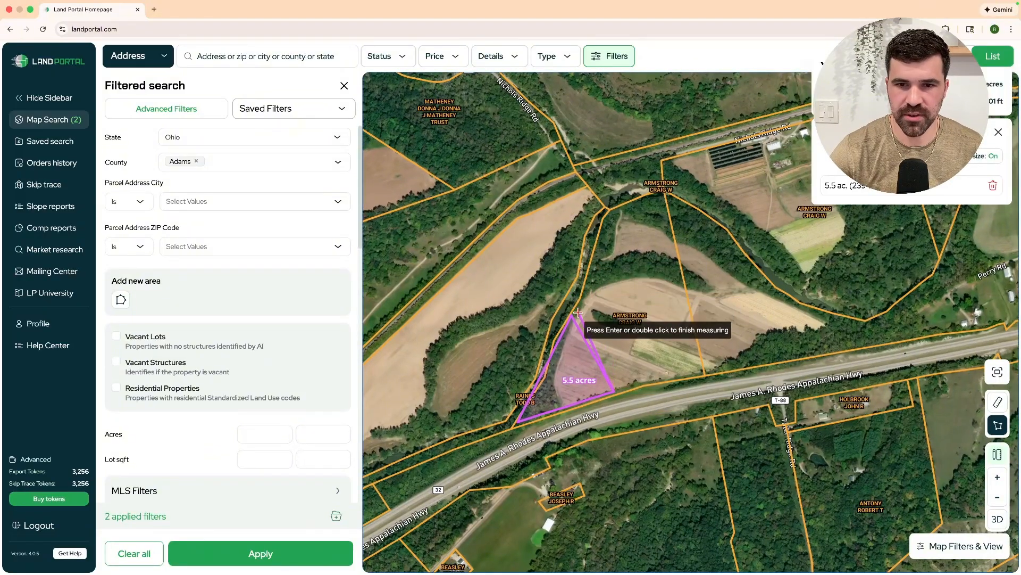
pyautogui.click(599, 243)
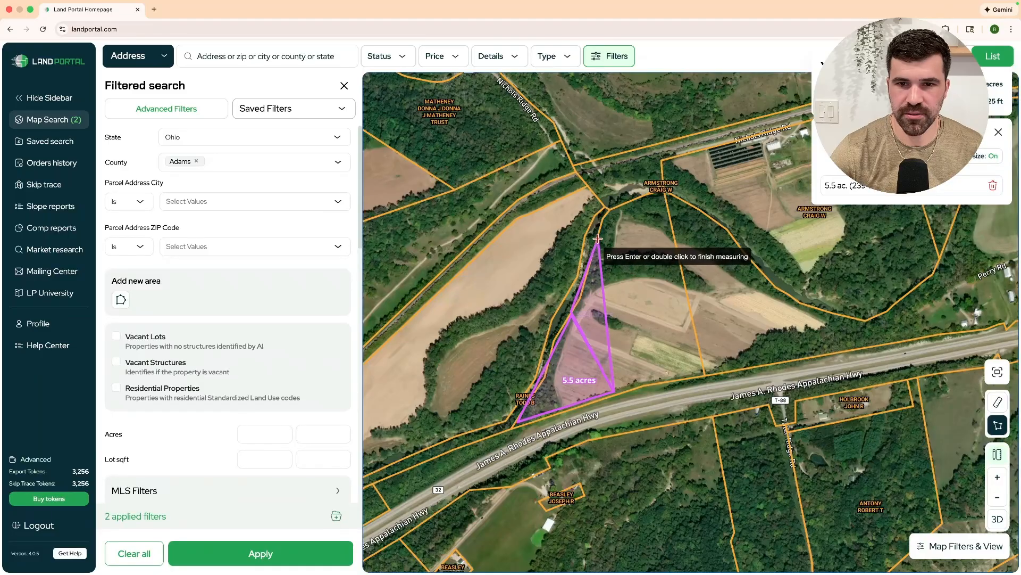
pyautogui.click(645, 383)
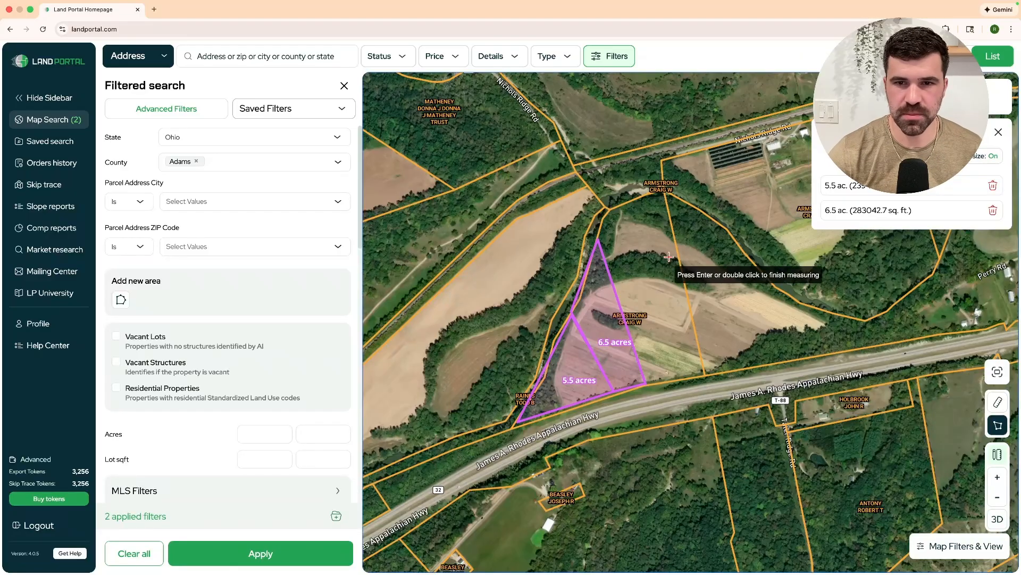
# Outline a 4.2-acre area by the Armstrong label, then delete that measurement.
pyautogui.click(611, 211)
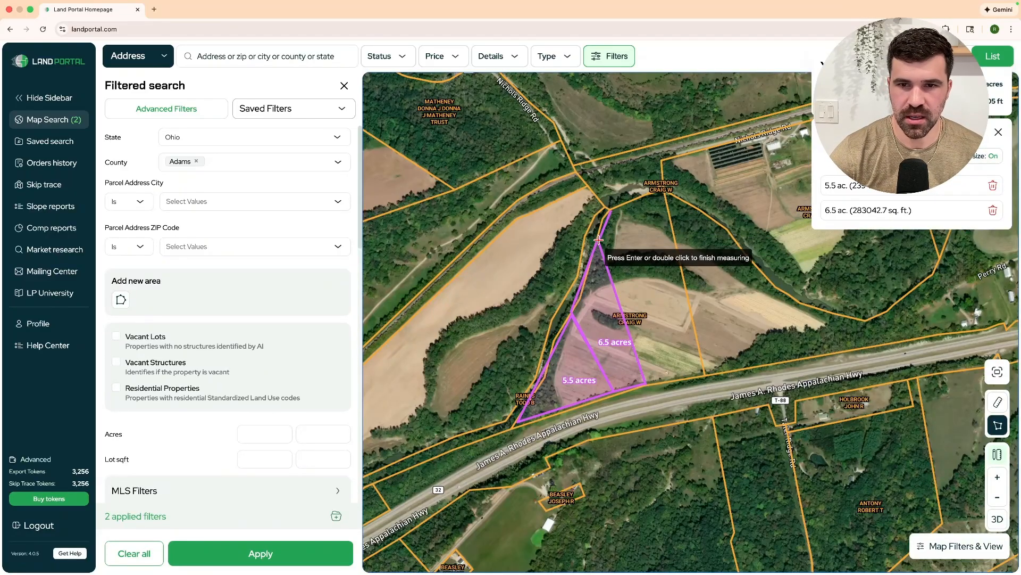
pyautogui.click(664, 191)
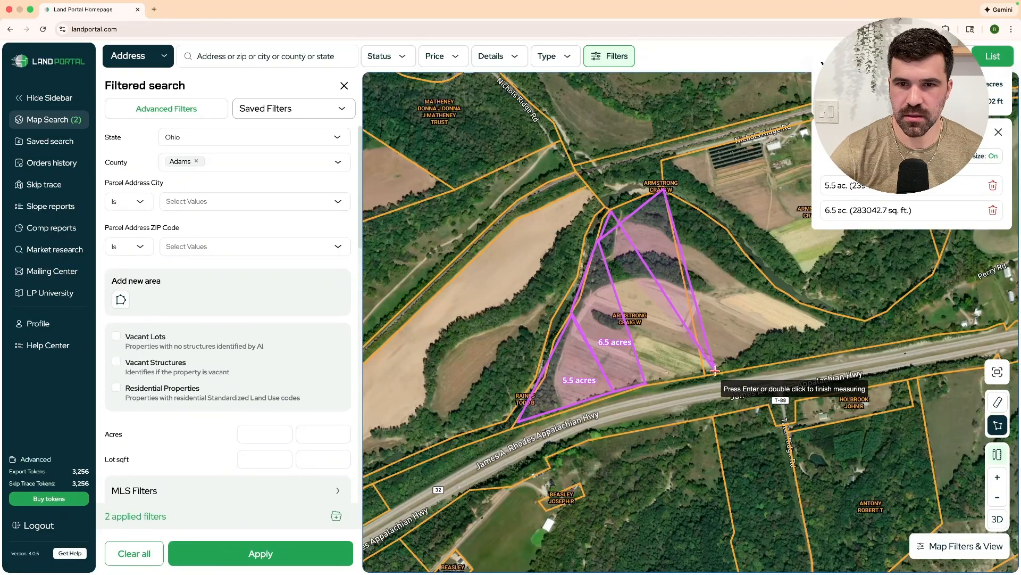
pyautogui.doubleClick(683, 328)
pyautogui.click(991, 237)
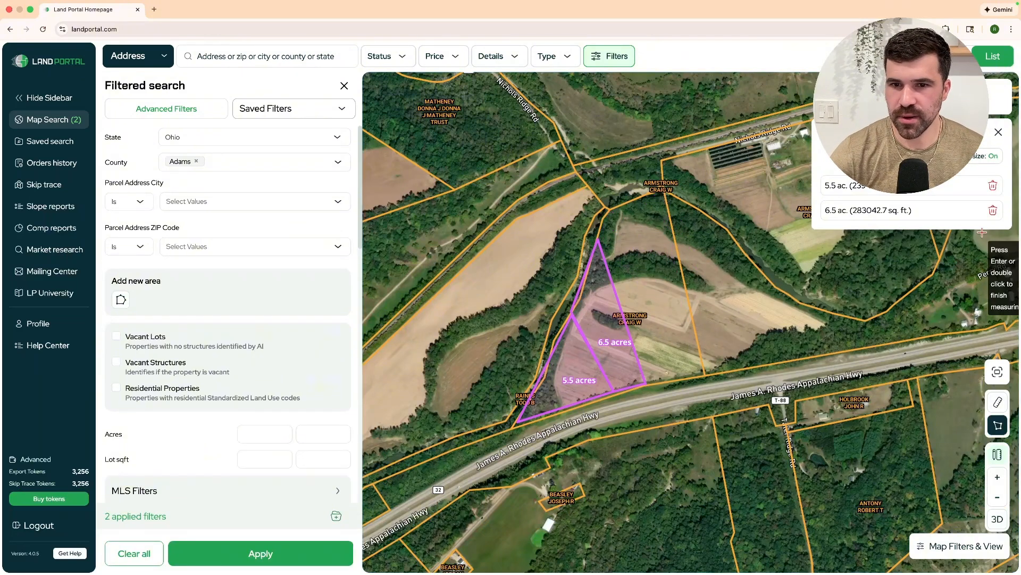
# Outline a 16.17-acre area across the field and delete the 5.5-acre measurement.
pyautogui.moveTo(598, 240); pyautogui.dragTo(600, 233)
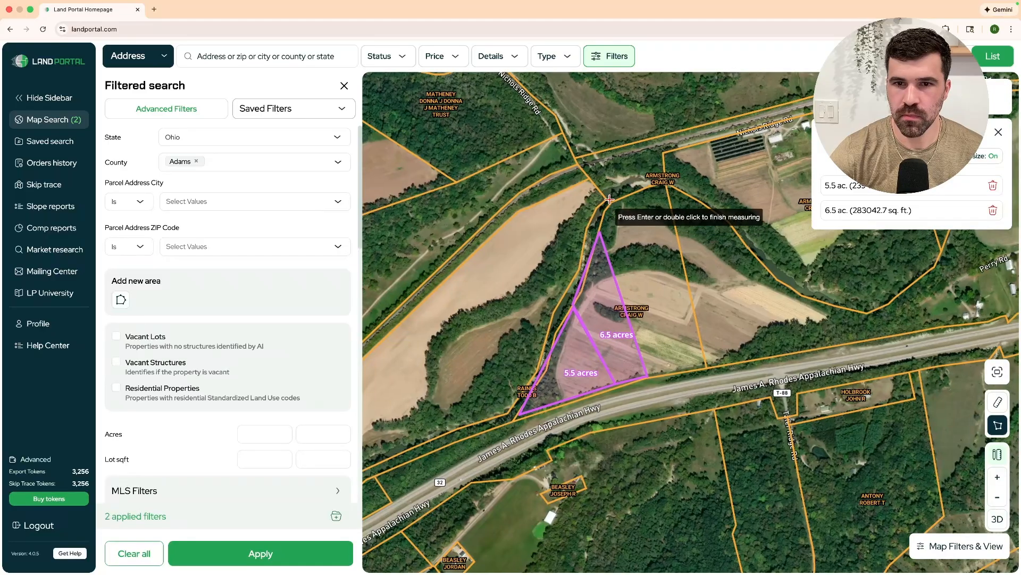
pyautogui.click(599, 231)
pyautogui.click(609, 202)
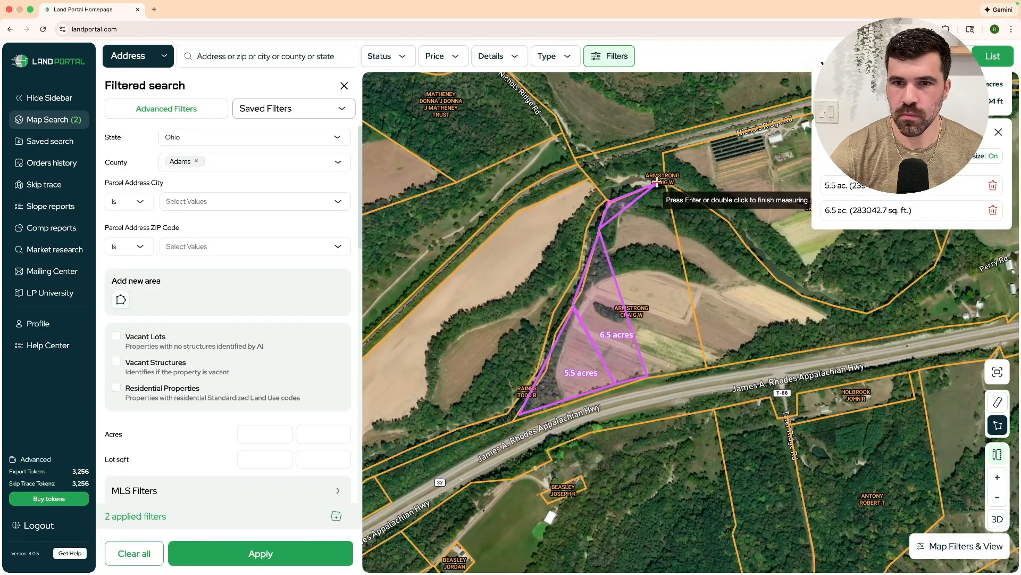
pyautogui.click(669, 184)
pyautogui.click(704, 365)
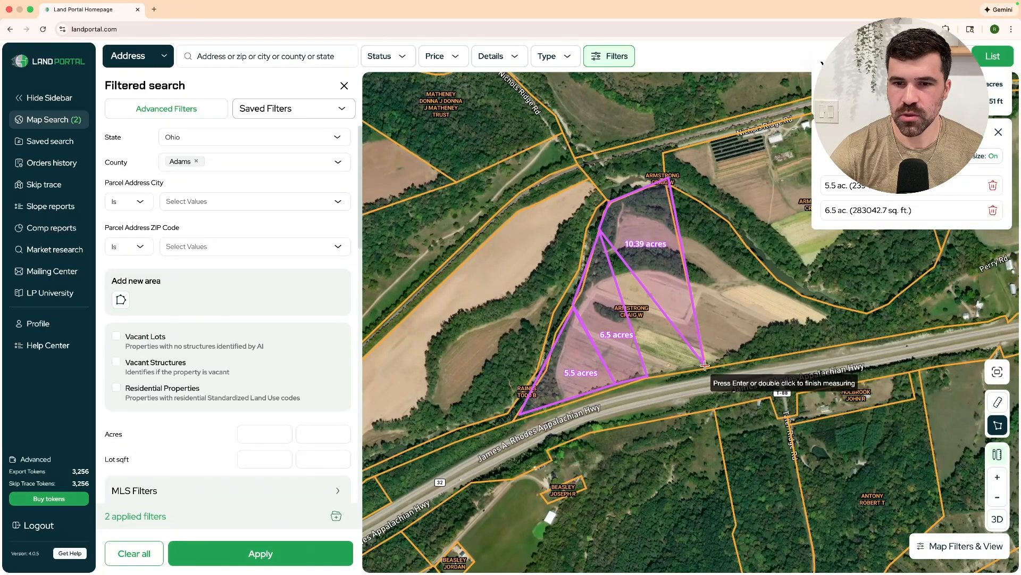
pyautogui.doubleClick(647, 377)
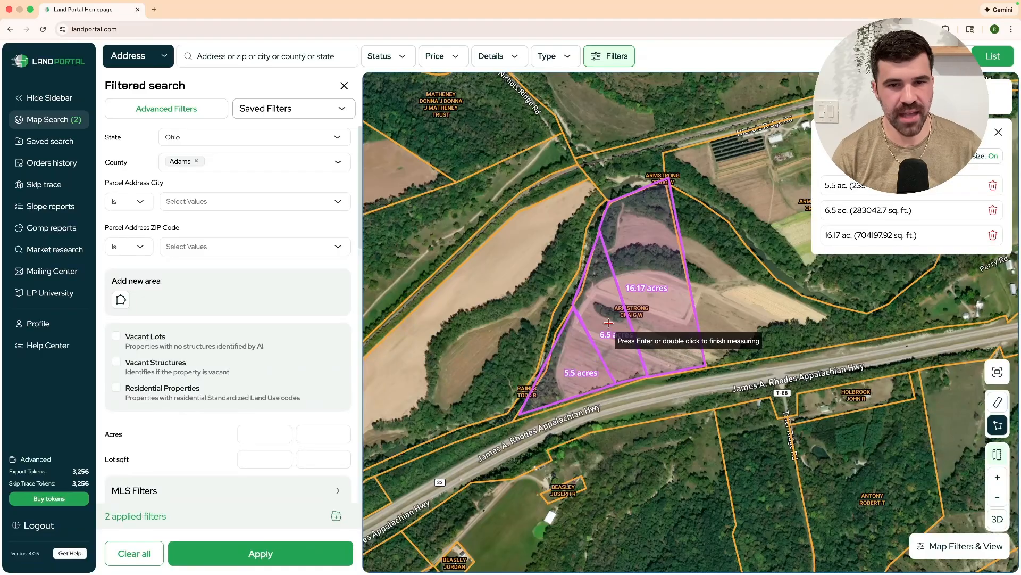
pyautogui.click(995, 187)
# Delete the 6.5- and 16.17-acre measurements and zoom out.
pyautogui.click(995, 186)
pyautogui.click(995, 186)
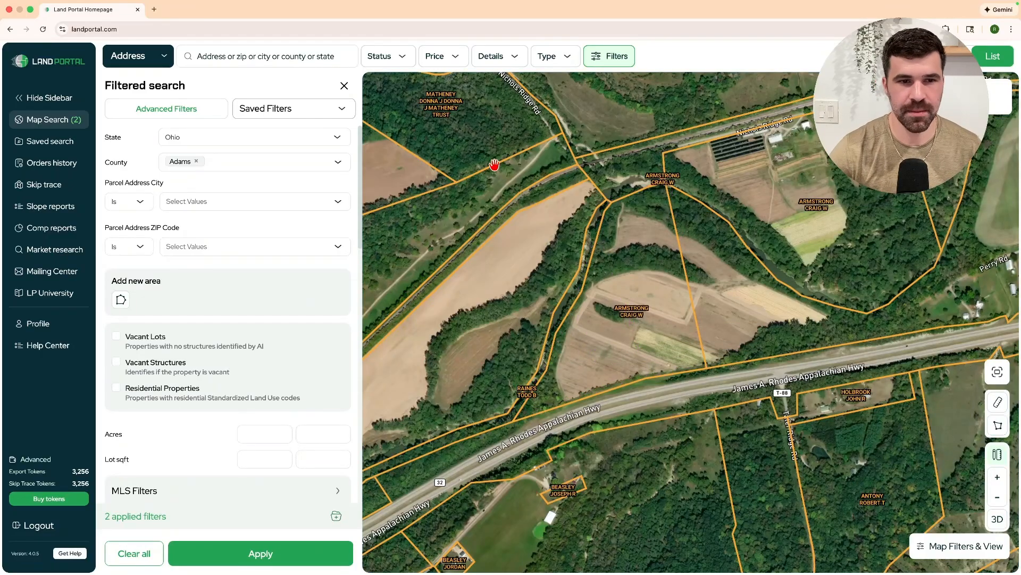
pyautogui.scroll(-10, 575, 250)
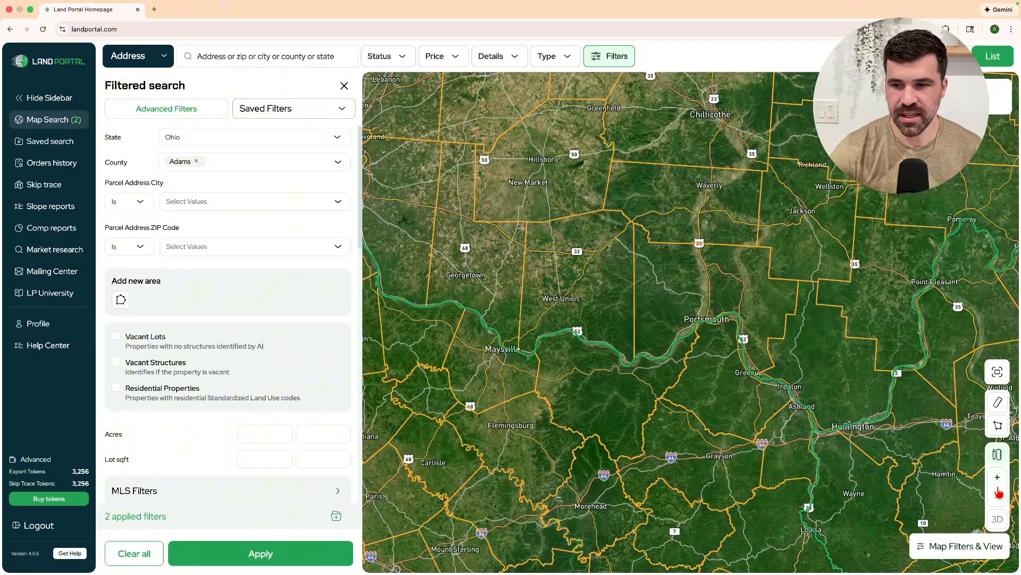
# Turn on Owner Names in Map Filters & View and zoom out to the region.
pyautogui.click(986, 548)
pyautogui.click(958, 353)
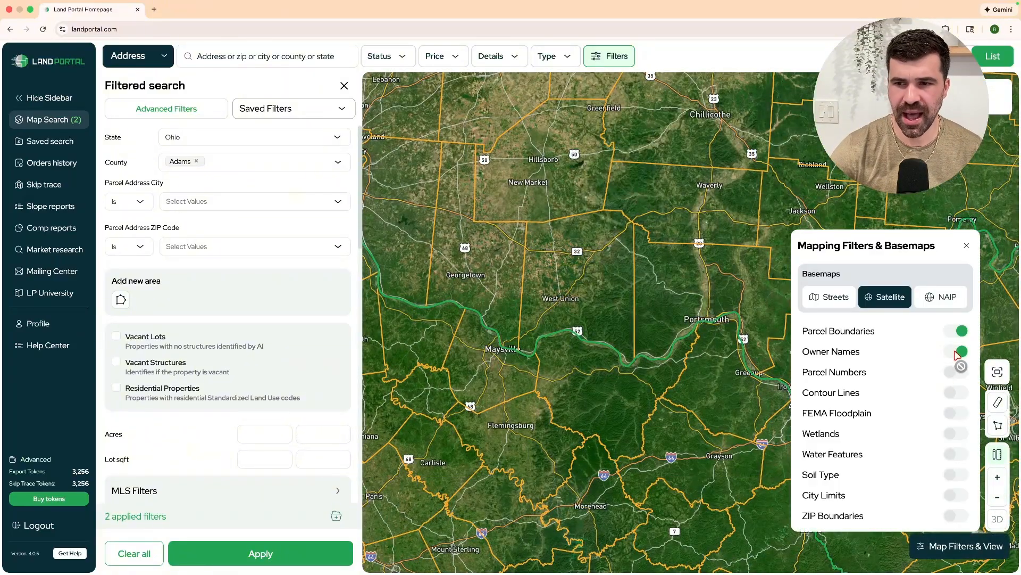
pyautogui.click(967, 547)
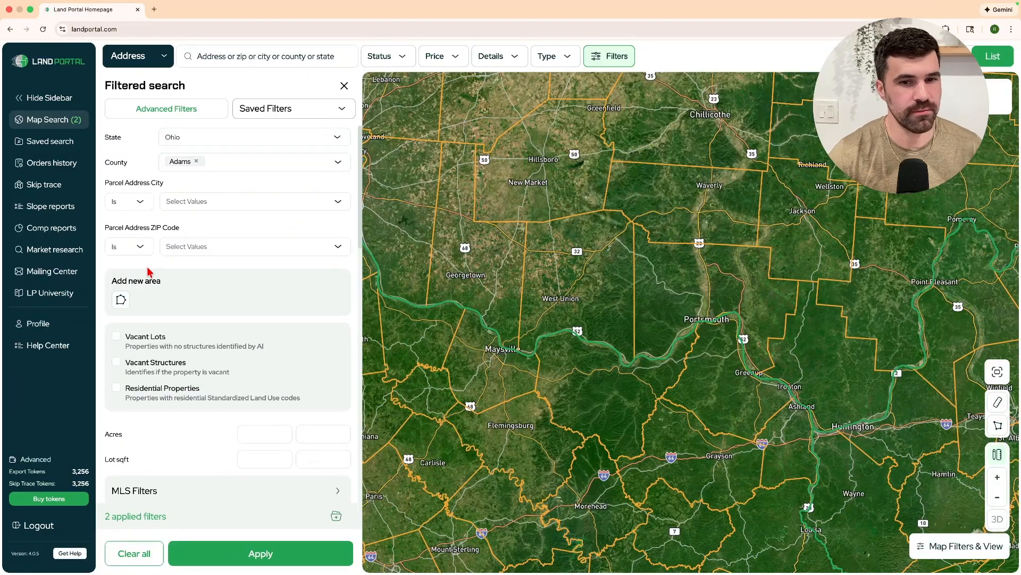
pyautogui.moveTo(412, 323); pyautogui.dragTo(451, 330)
pyautogui.scroll(-1, 442, 330)
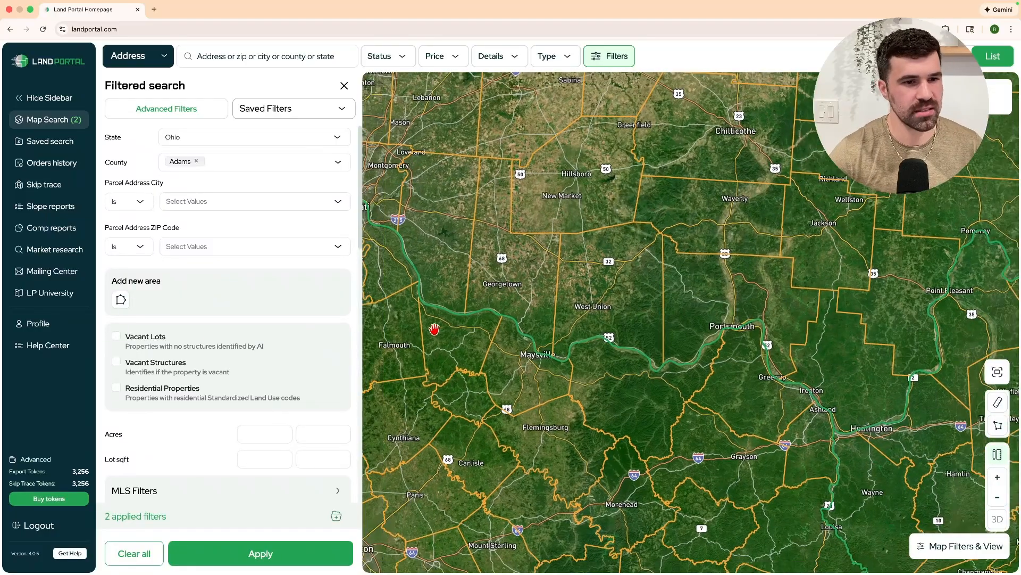
# Limit results to vacant lots with an acreage range of 20 to 100.
pyautogui.click(116, 337)
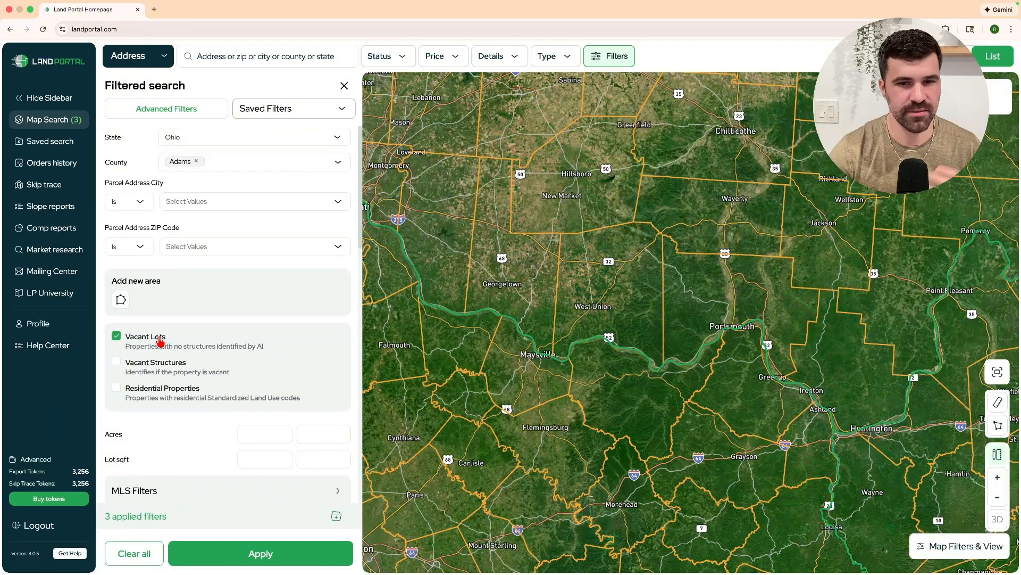
pyautogui.scroll(-2, 164, 335)
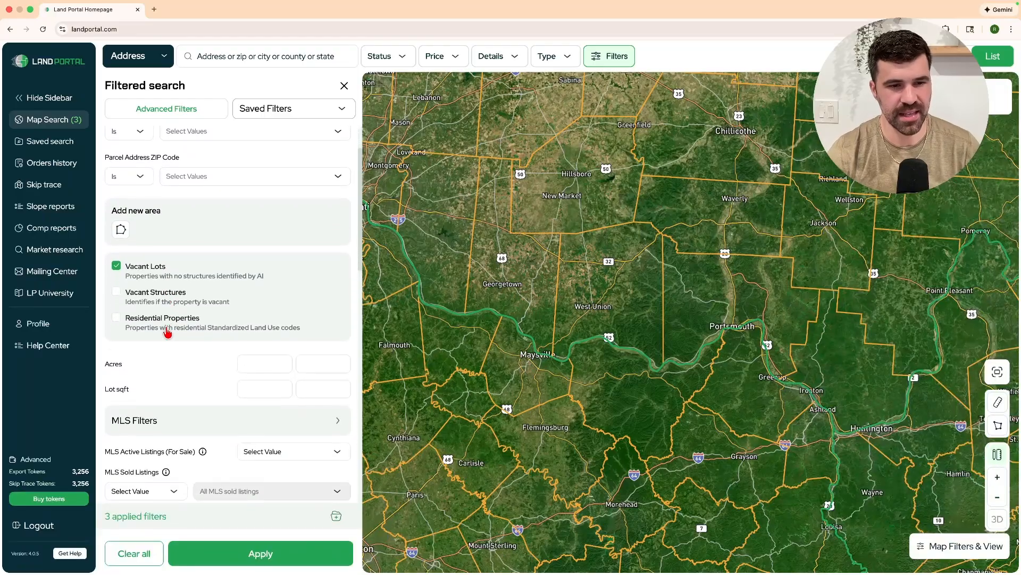
pyautogui.scroll(-1, 159, 331)
pyautogui.click(251, 339)
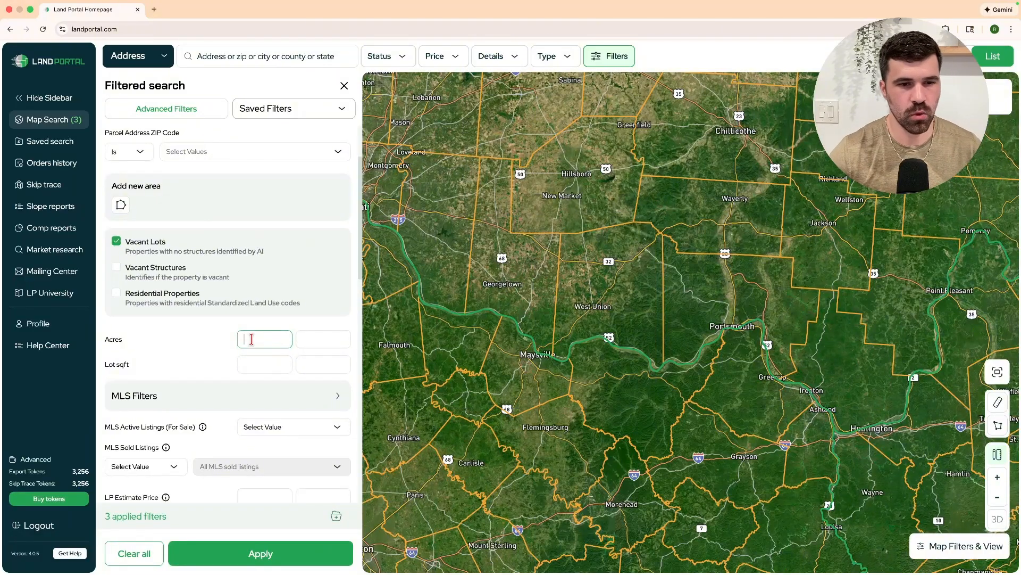
pyautogui.write('20')
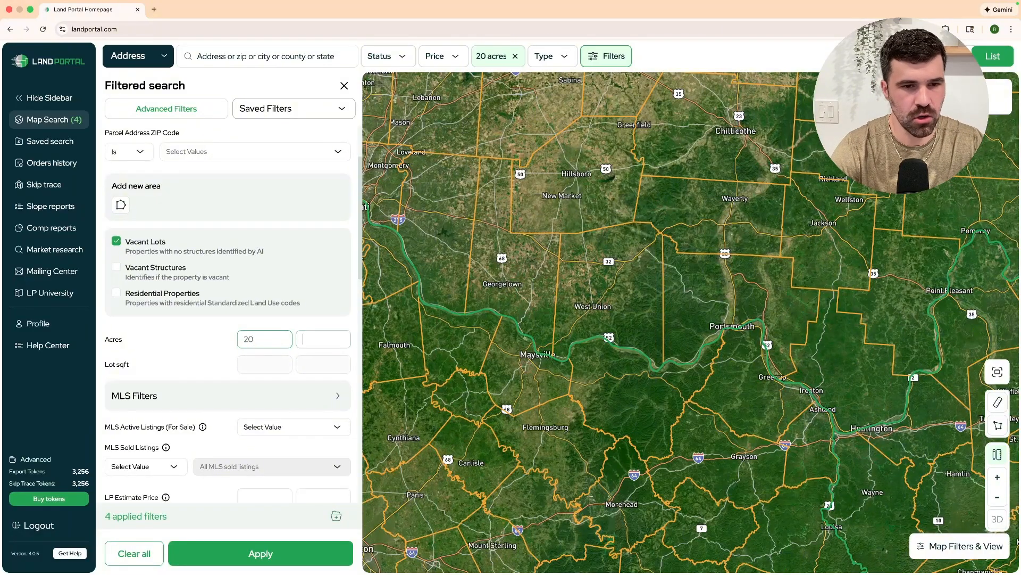
pyautogui.press('Tab')
pyautogui.write('100')
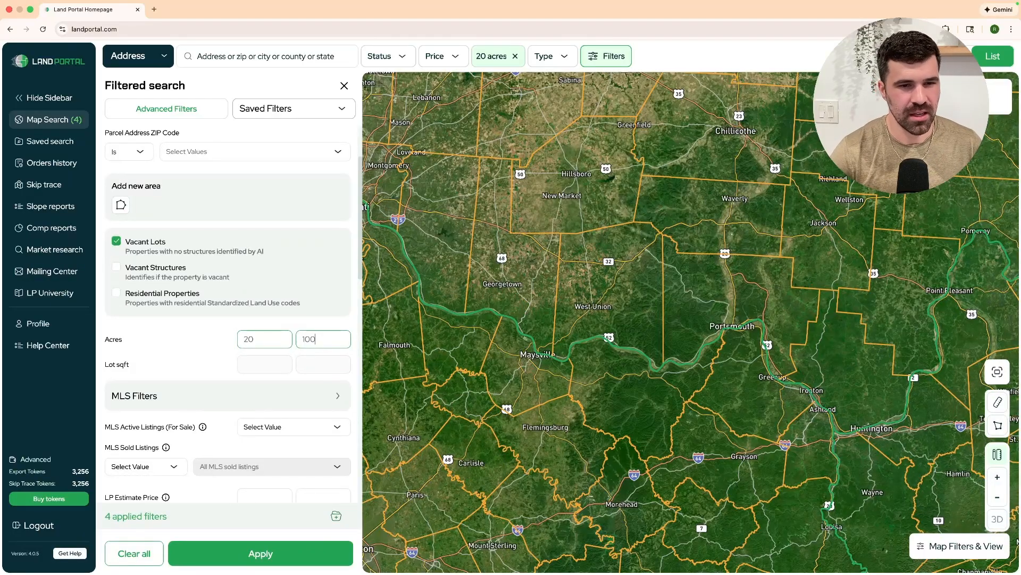
pyautogui.click(207, 339)
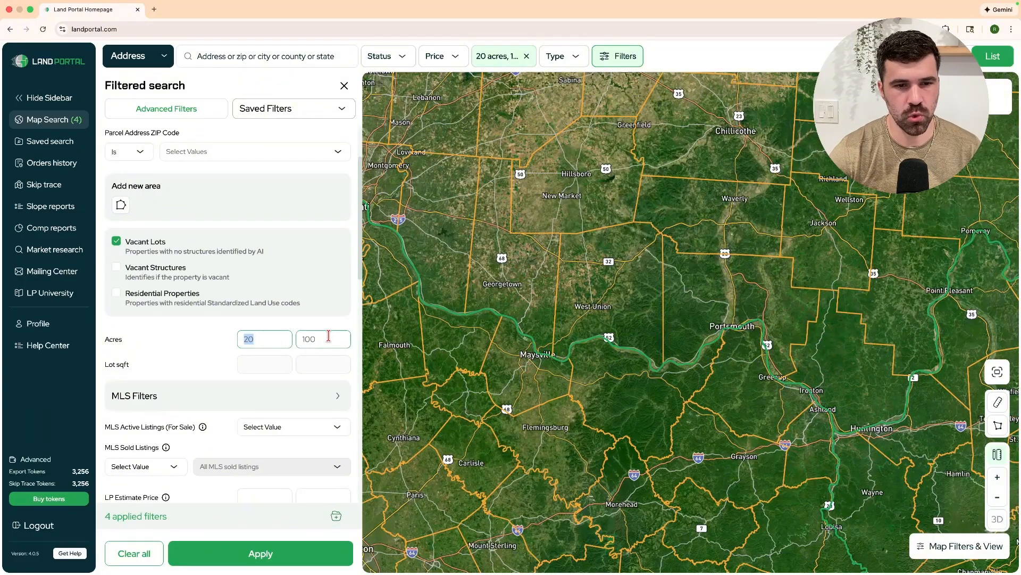
# Set MLS Active Listings to Exclude Active Listings and MLS Sold Listings to Exclude Sold Listings.
pyautogui.scroll(-5, 177, 349)
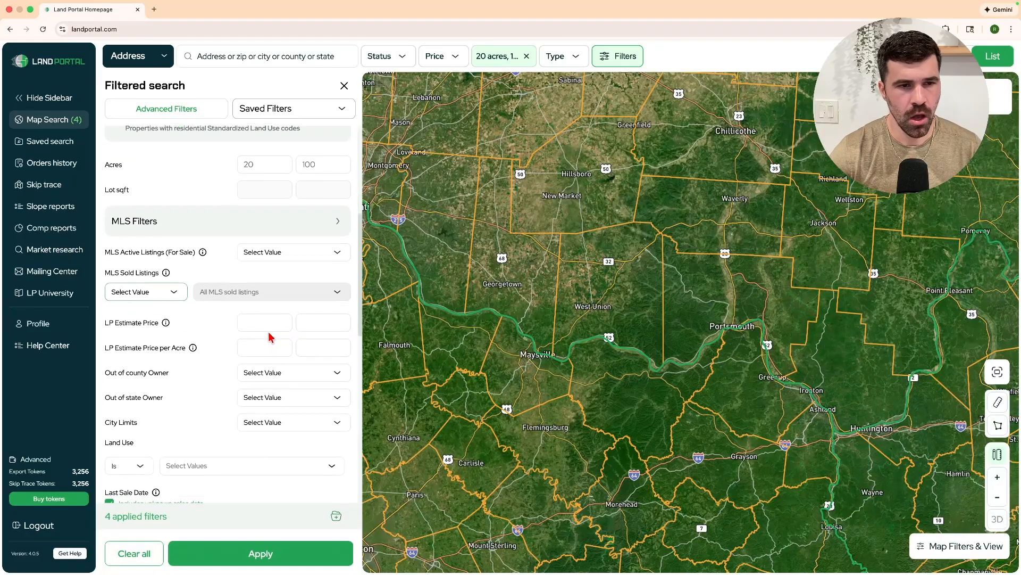
pyautogui.click(262, 252)
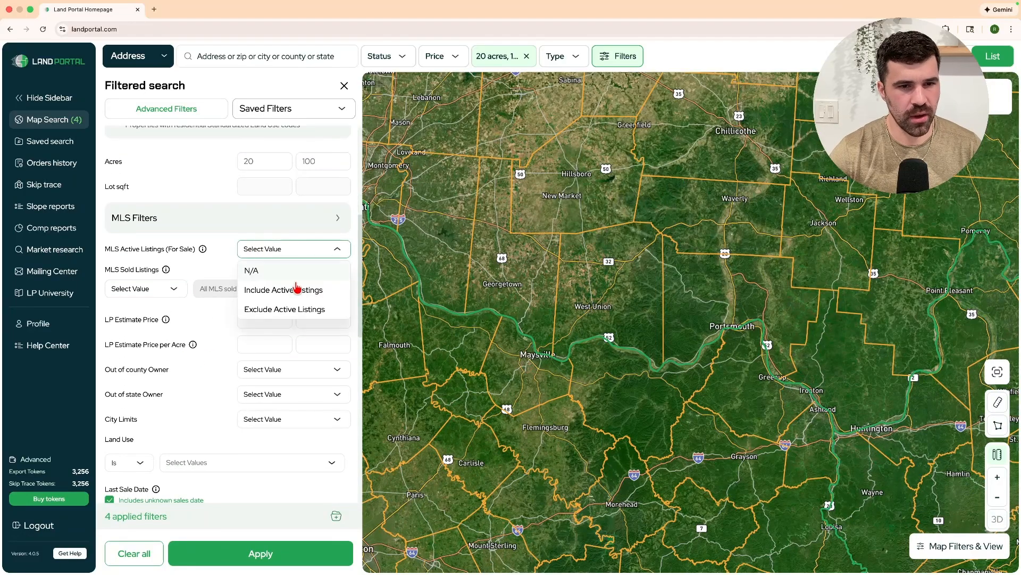
pyautogui.click(277, 307)
pyautogui.moveTo(200, 252)
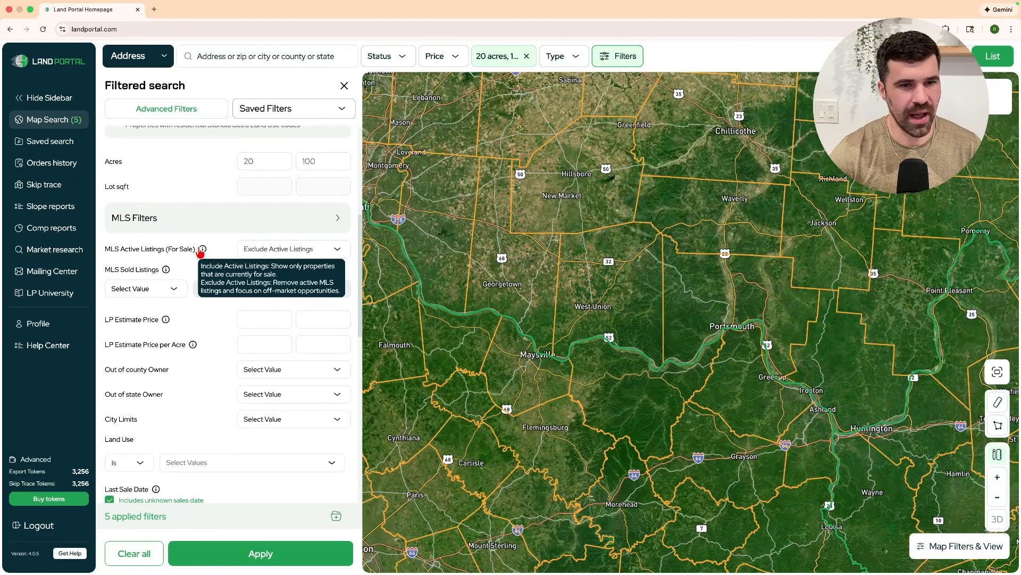
pyautogui.click(148, 296)
pyautogui.click(154, 363)
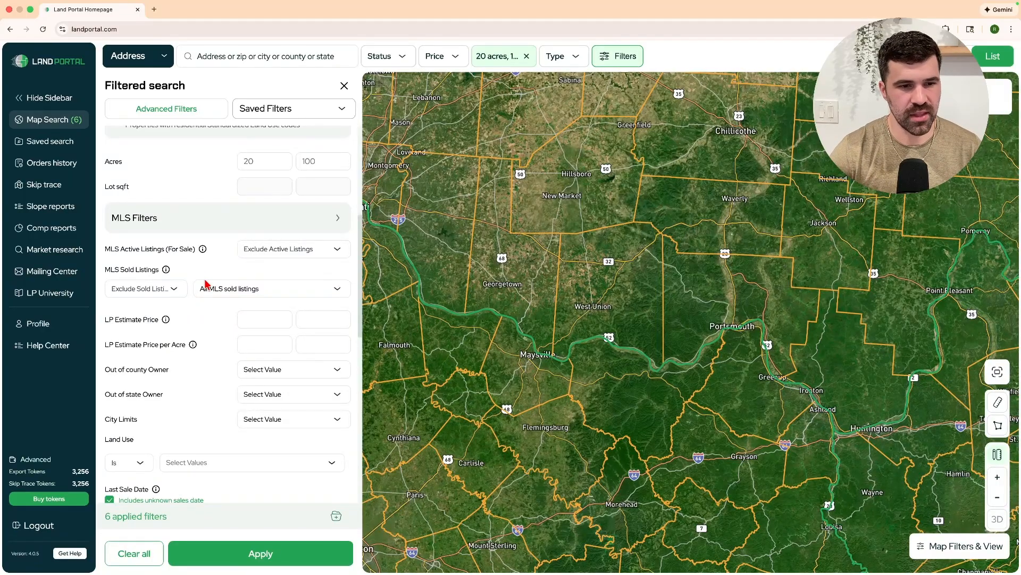
# Set the City Limits filter to Outside.
pyautogui.scroll(-2, 210, 285)
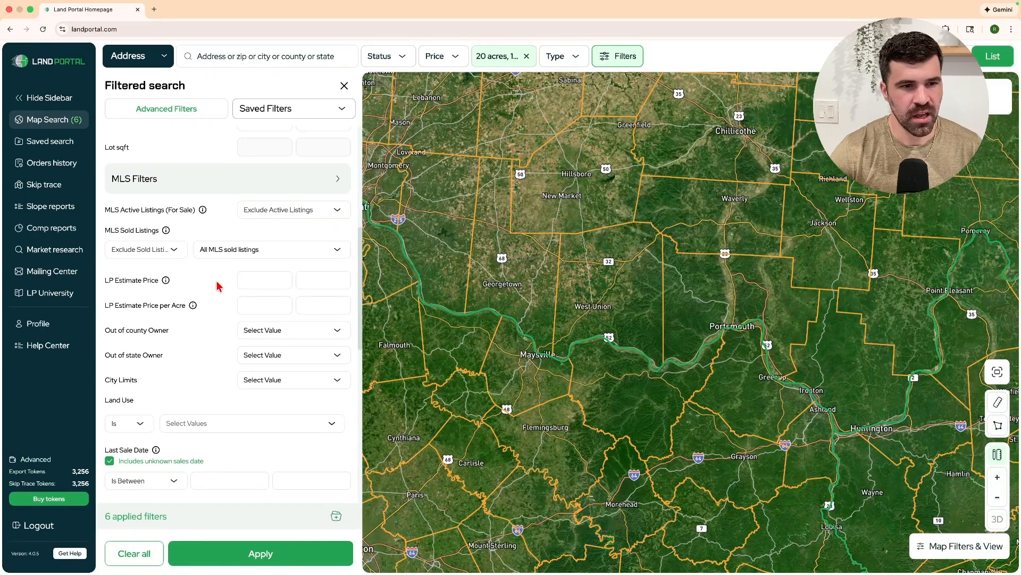
pyautogui.moveTo(182, 286); pyautogui.dragTo(166, 331)
pyautogui.click(146, 308)
pyautogui.click(163, 313)
pyautogui.moveTo(178, 357); pyautogui.dragTo(102, 357)
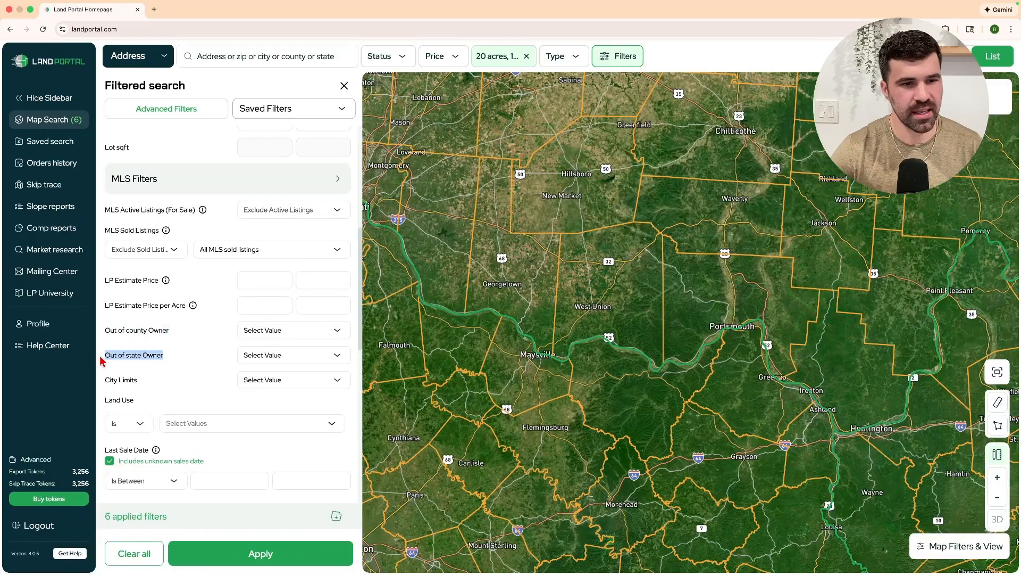
pyautogui.click(189, 355)
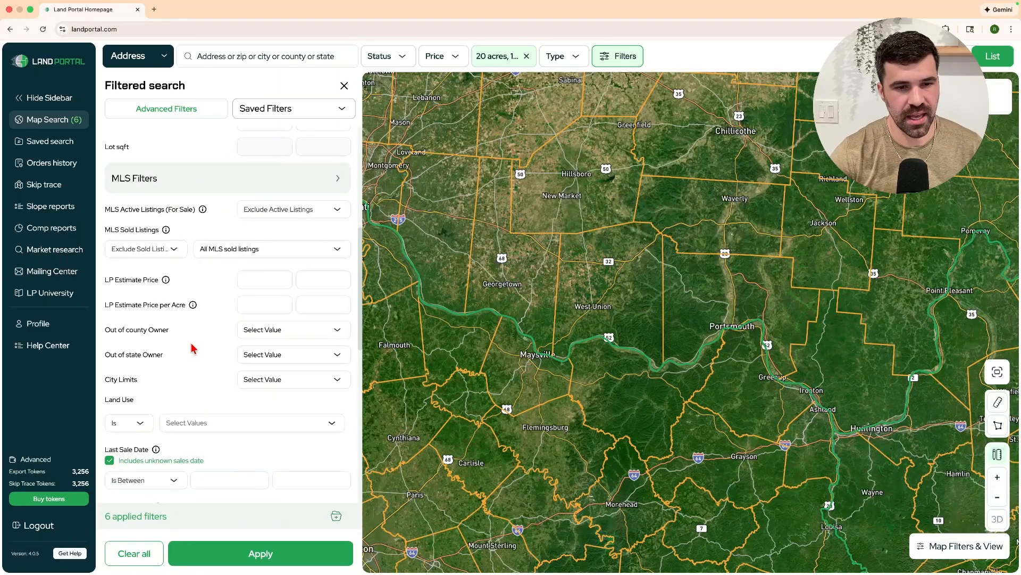
pyautogui.scroll(-1, 188, 352)
pyautogui.click(278, 366)
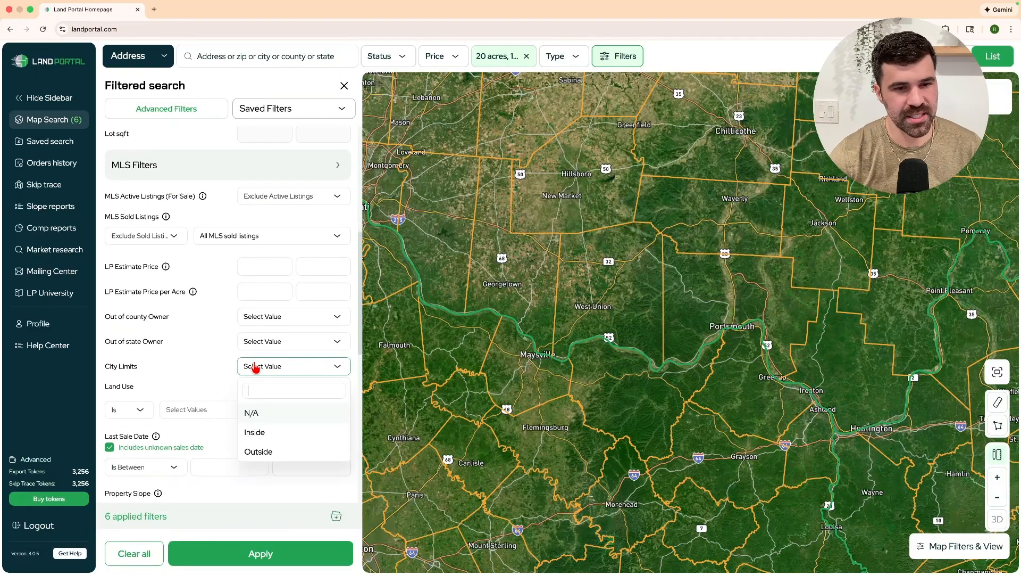
pyautogui.click(261, 451)
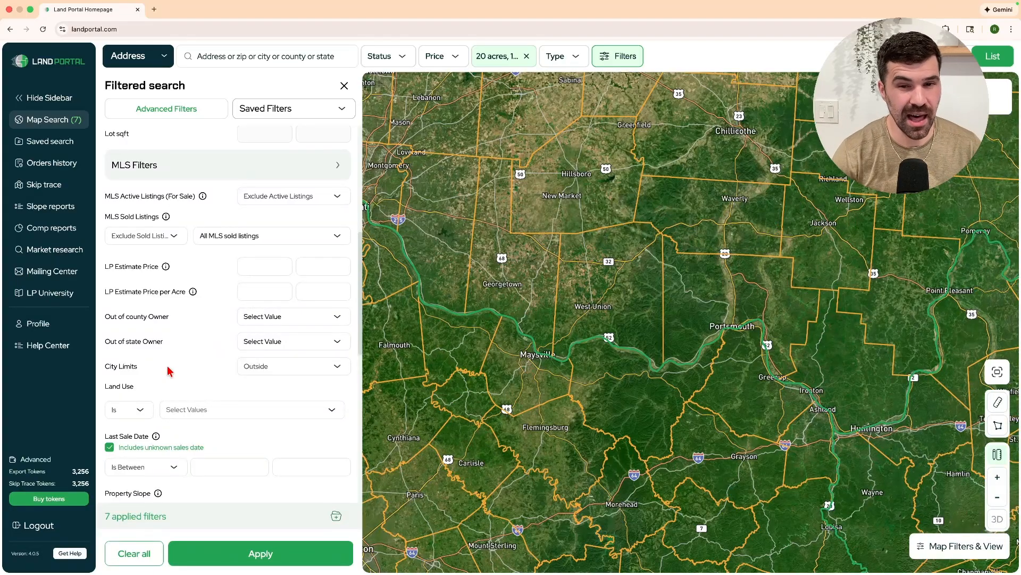
# Turn on City Limits outlines in Map Filters & View and zoom in on West Union.
pyautogui.click(966, 548)
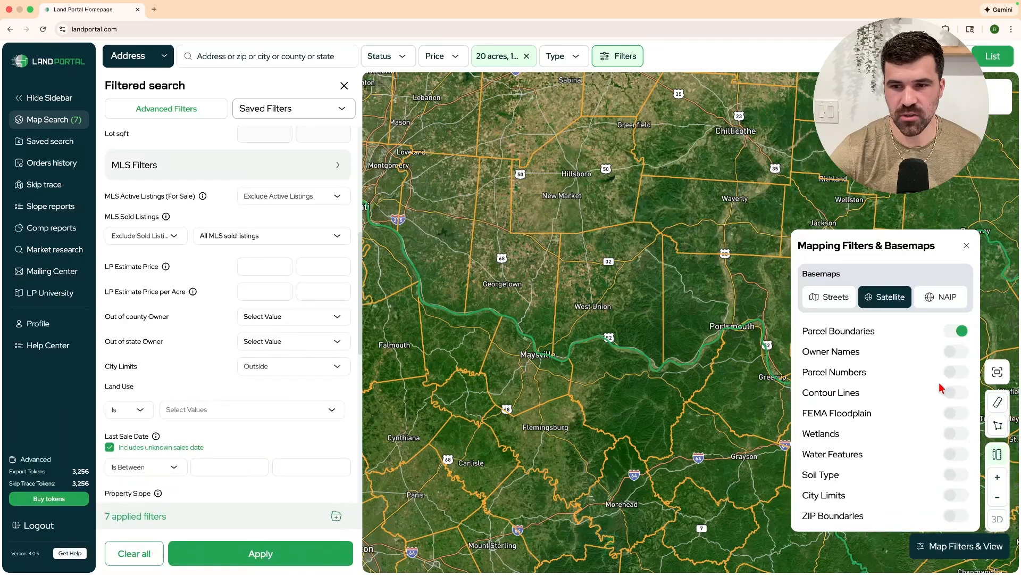
pyautogui.click(957, 496)
pyautogui.click(961, 537)
pyautogui.scroll(5, 634, 314)
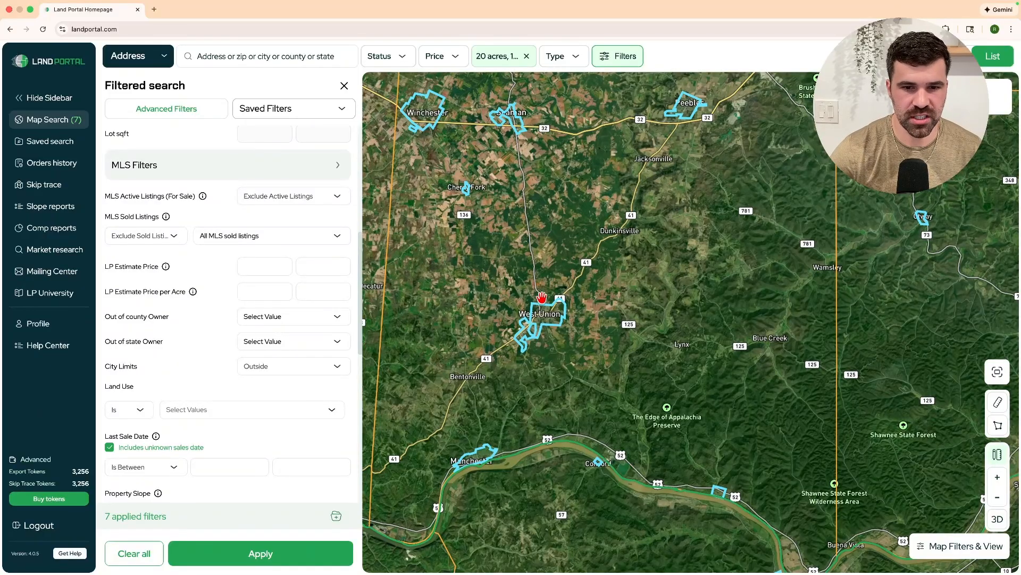
pyautogui.scroll(-3, 510, 436)
pyautogui.scroll(-2, 691, 447)
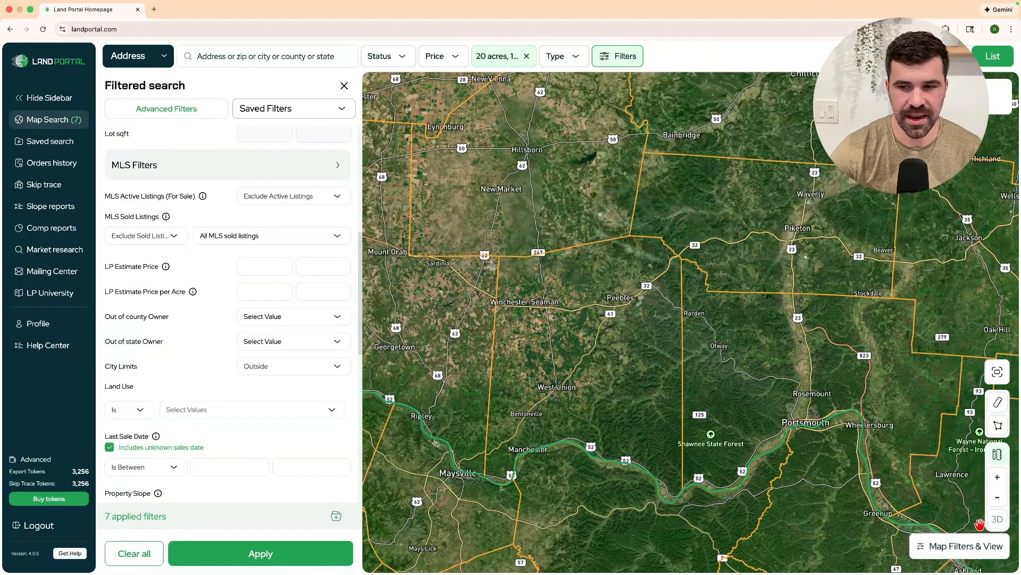
# Zoom back out and pan to see the towns surrounding West Union.
pyautogui.click(969, 547)
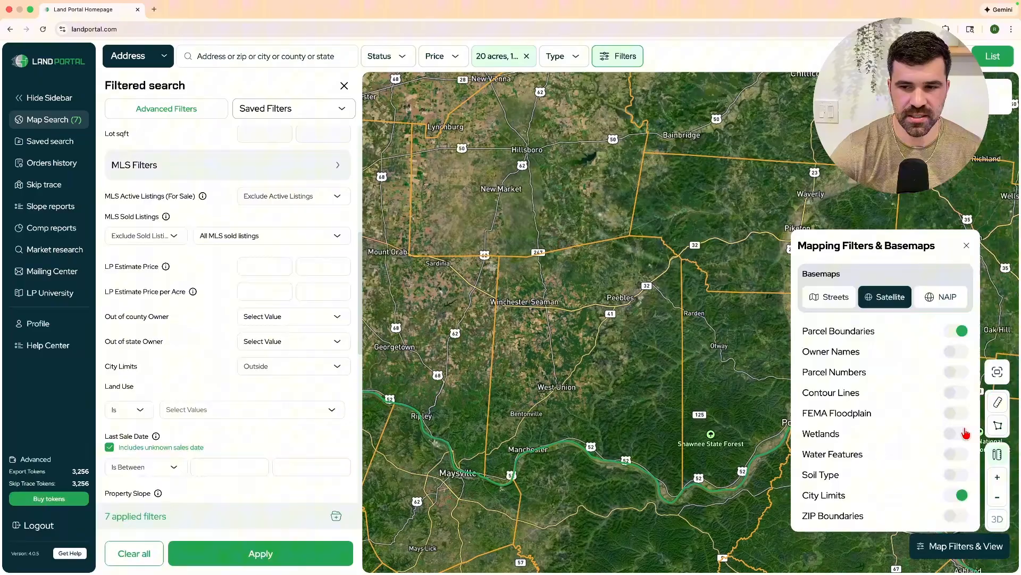
pyautogui.click(969, 546)
pyautogui.scroll(-5, 246, 391)
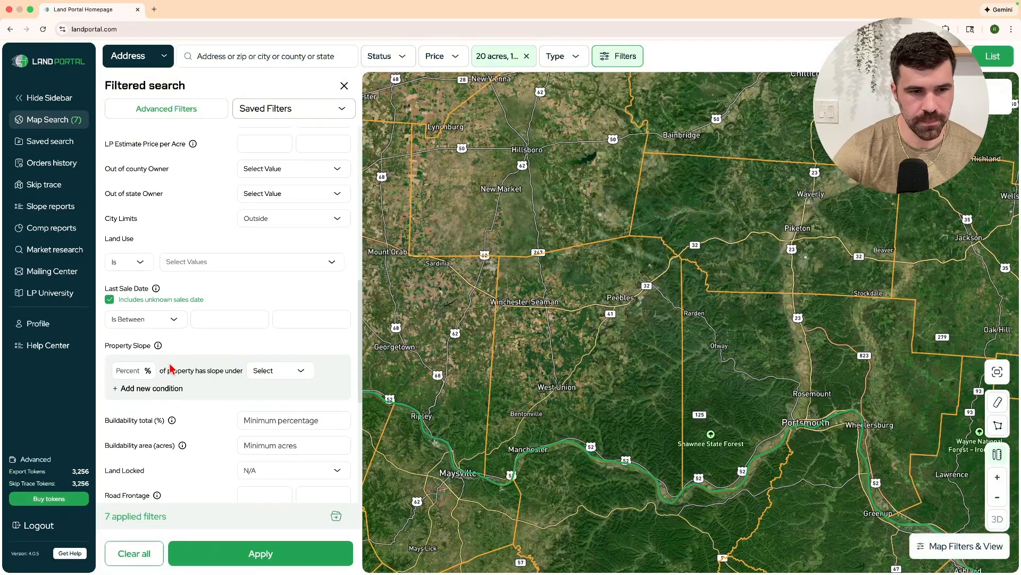
pyautogui.moveTo(482, 329); pyautogui.dragTo(539, 285)
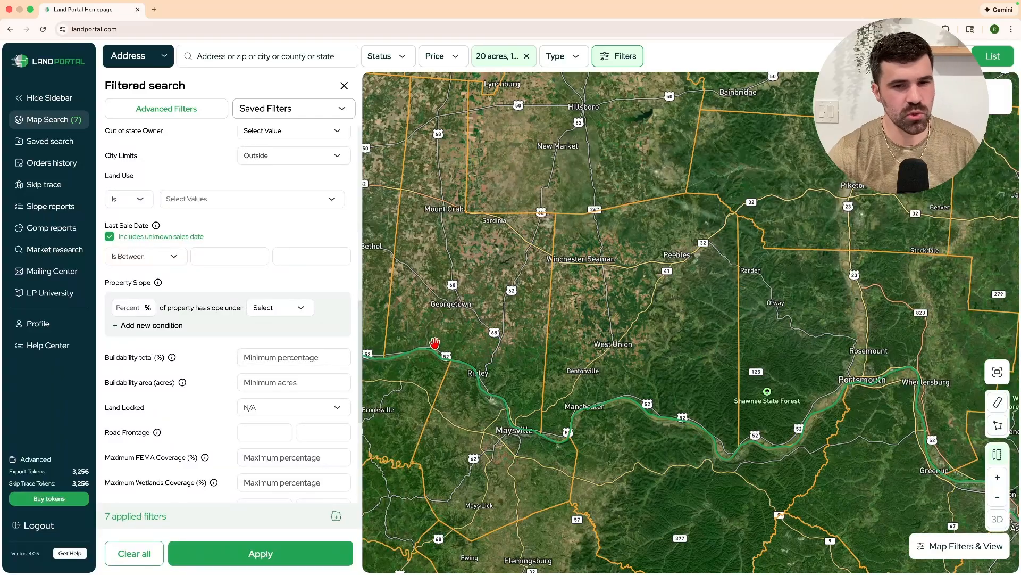
pyautogui.scroll(-1, 241, 326)
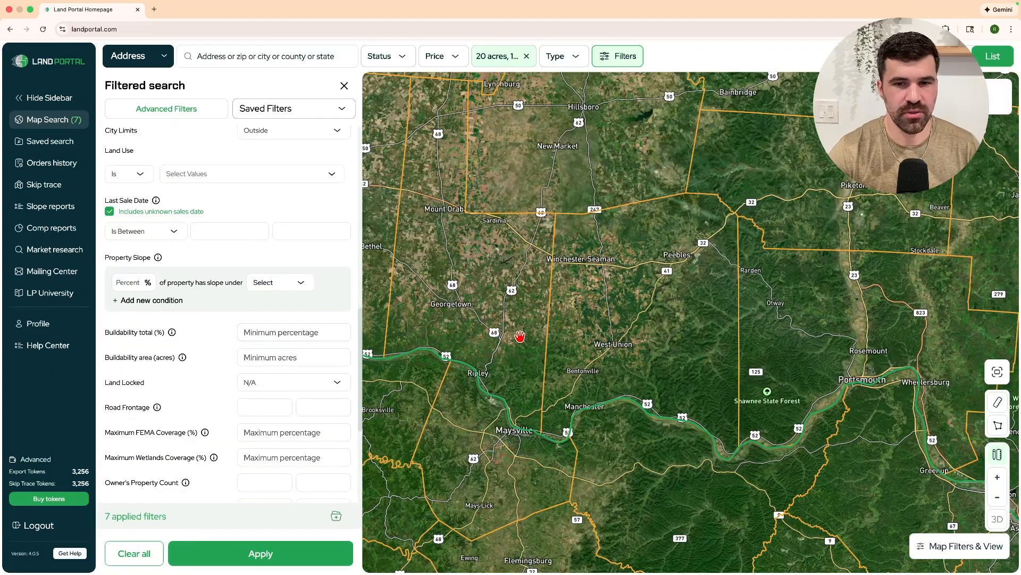
pyautogui.scroll(-3, 520, 335)
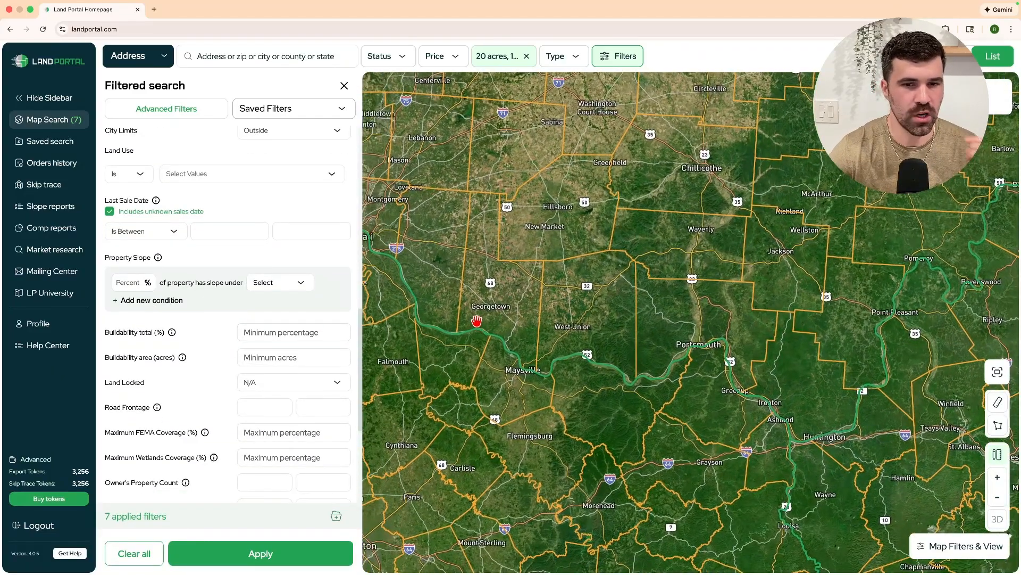
# Set the Land Locked filter to No.
pyautogui.click(254, 386)
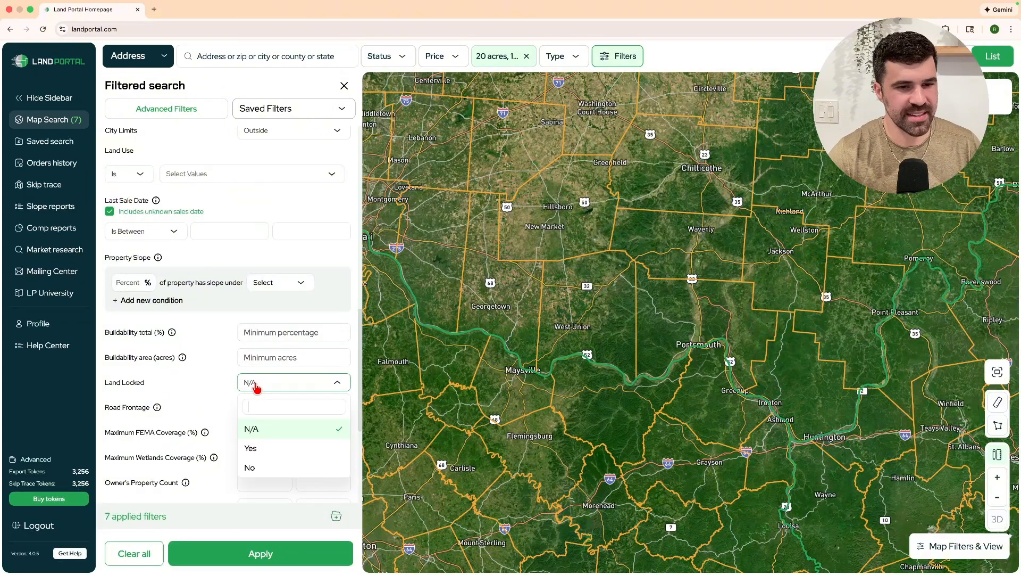
pyautogui.click(248, 467)
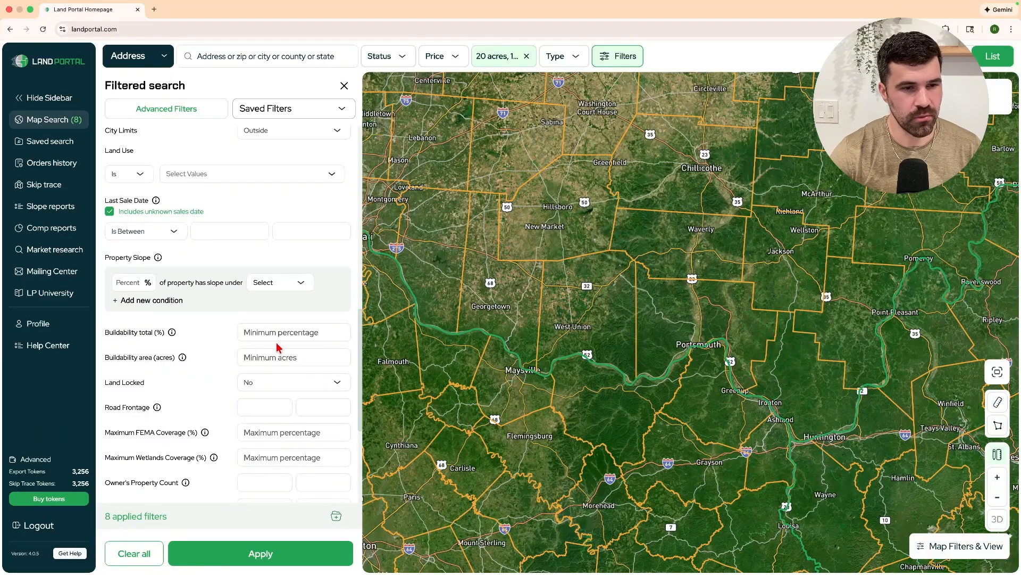
pyautogui.click(259, 411)
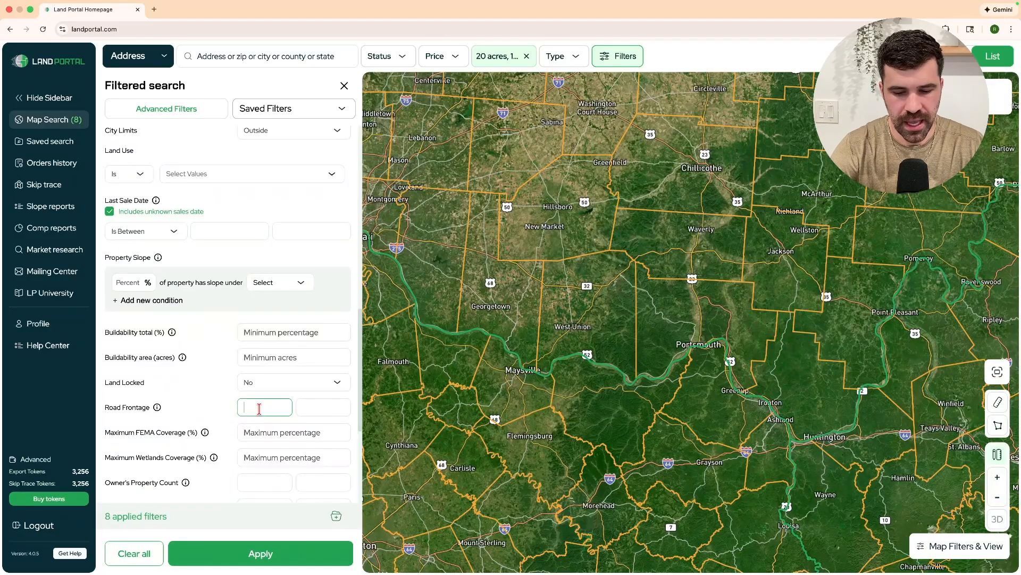
# Enter minimum road frontage 1000 and minimum buildability total of 30%.
pyautogui.write('800')
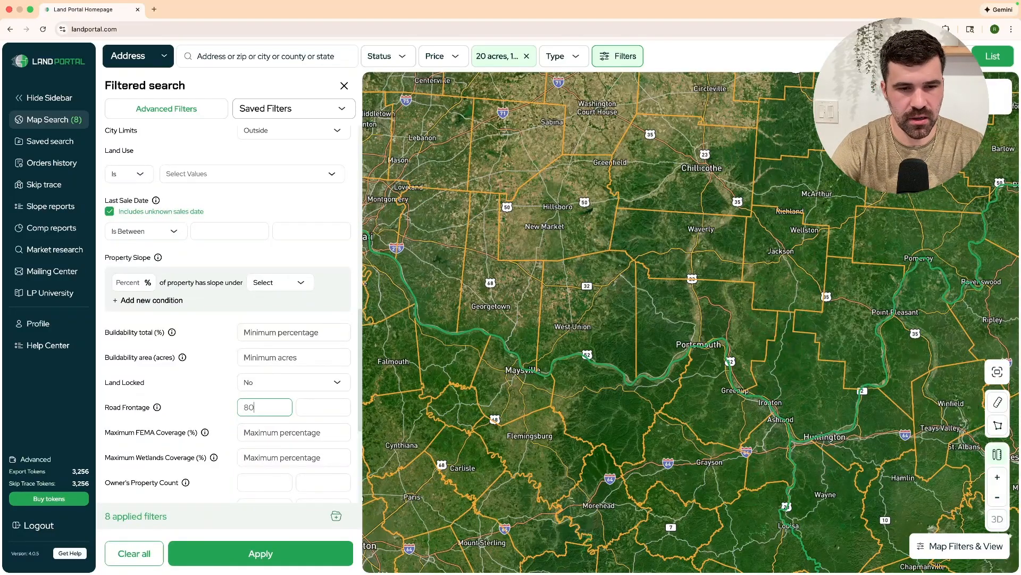
pyautogui.press('BackSpace')
pyautogui.press('BackSpace')
pyautogui.write('8')
pyautogui.write('1')
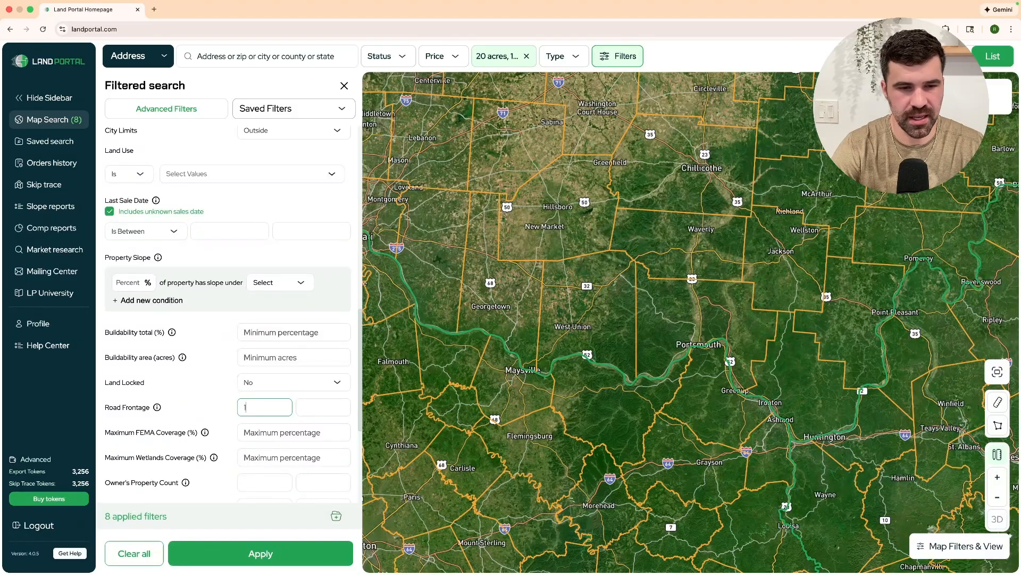
pyautogui.write('000')
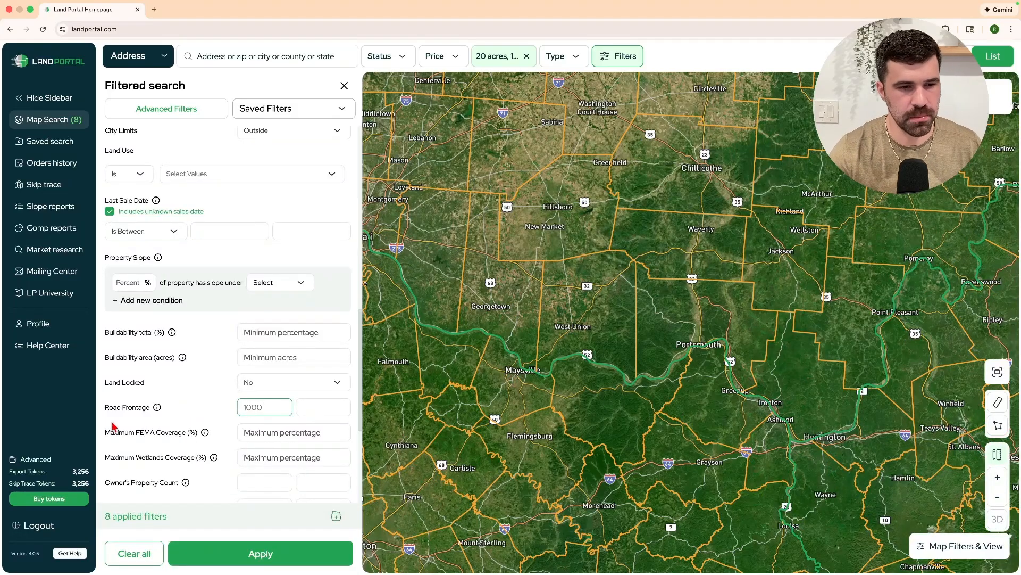
pyautogui.click(288, 332)
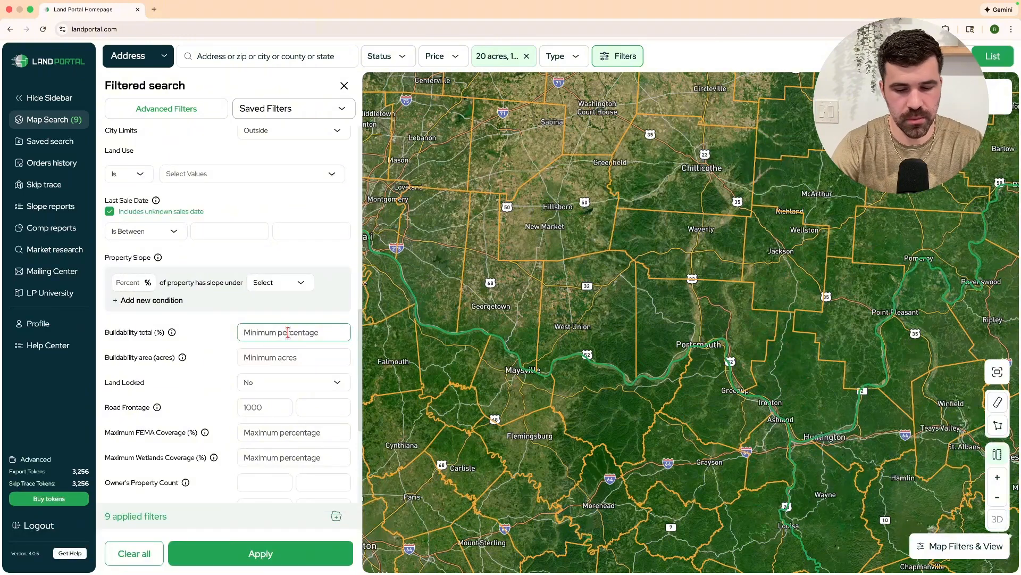
pyautogui.write('30')
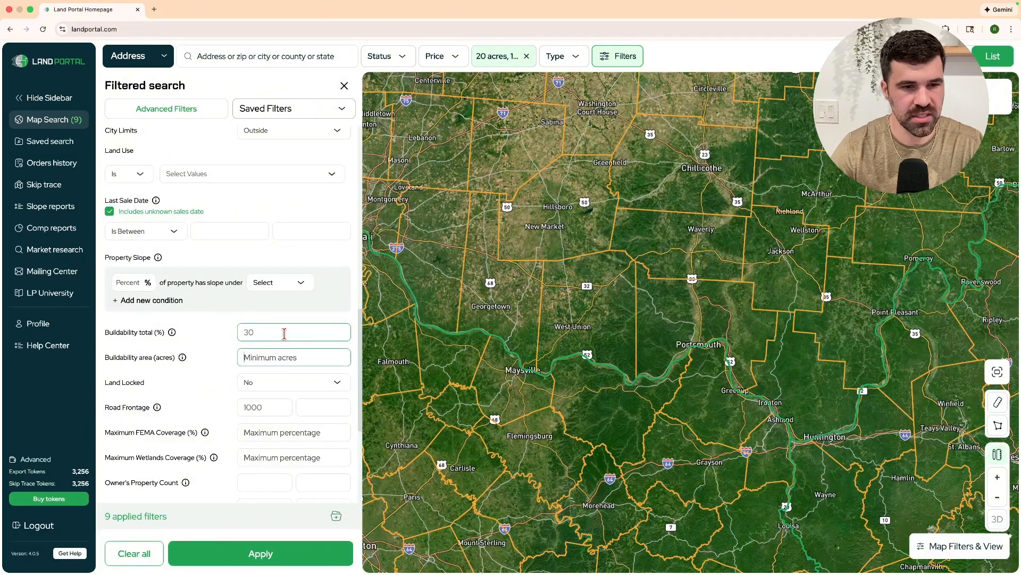
pyautogui.click(283, 354)
# Set the buildability area to 8 acres.
pyautogui.scroll(-1, 226, 363)
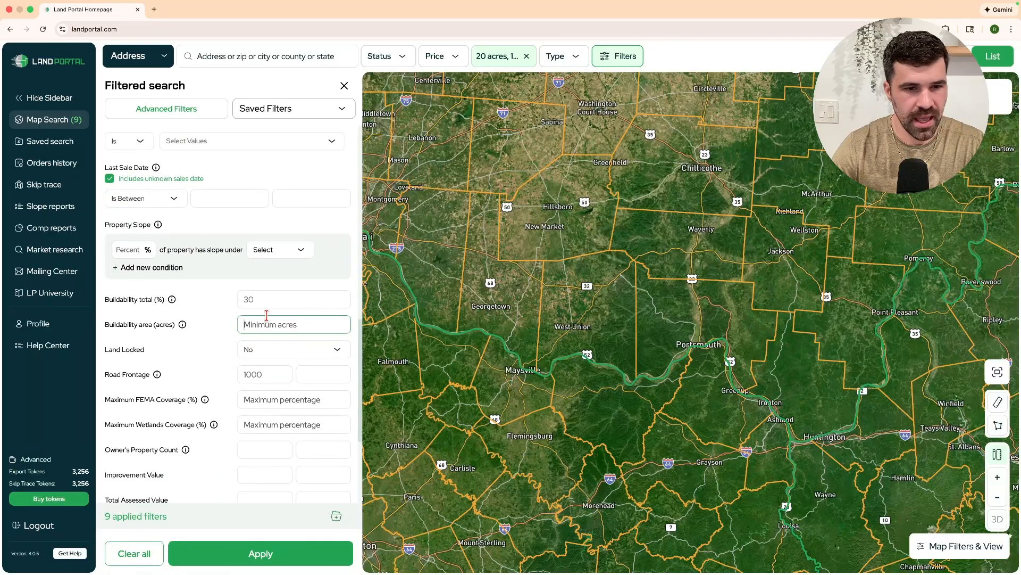
pyautogui.write('5')
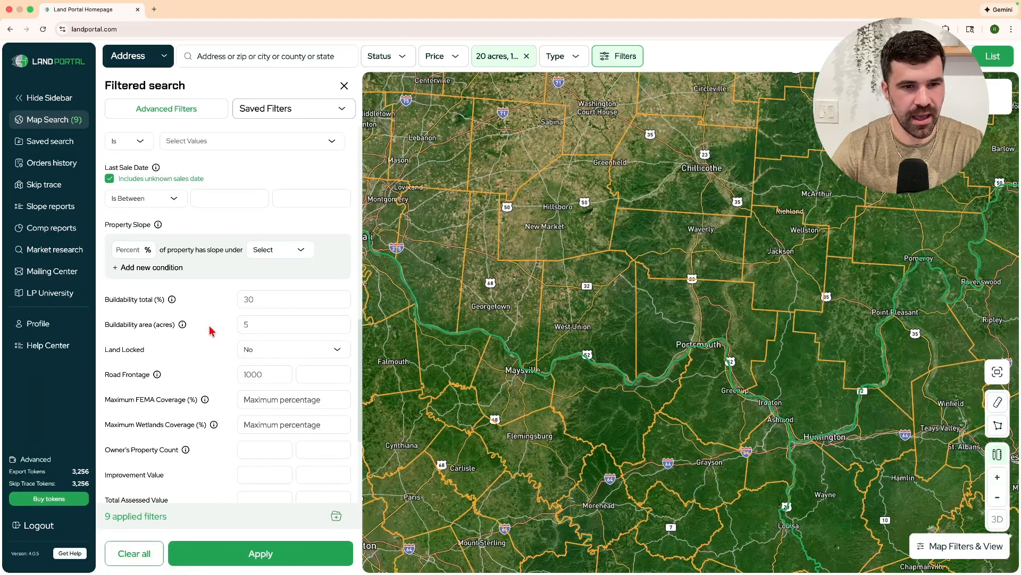
pyautogui.doubleClick(255, 323)
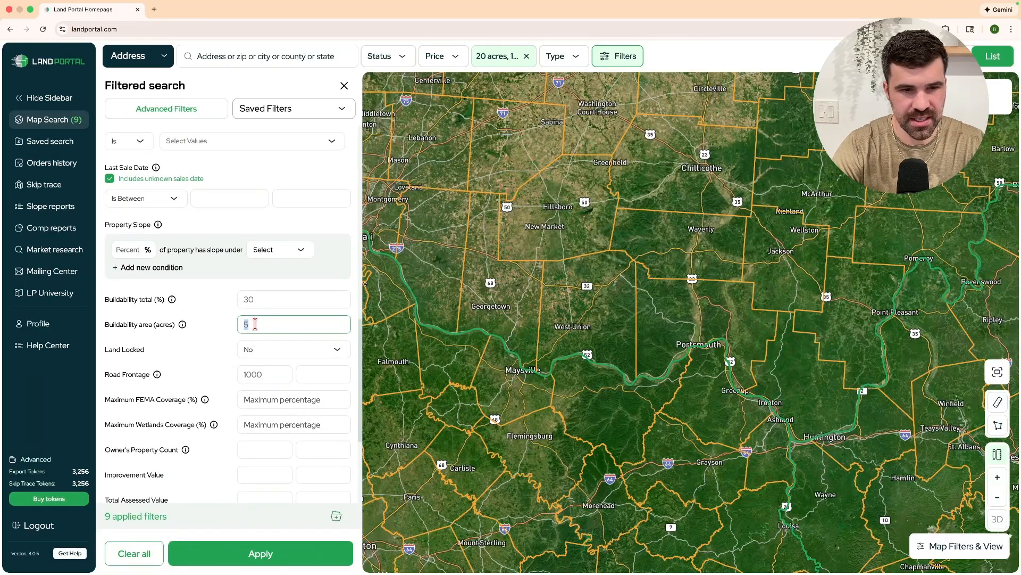
pyautogui.write('8')
pyautogui.click(202, 345)
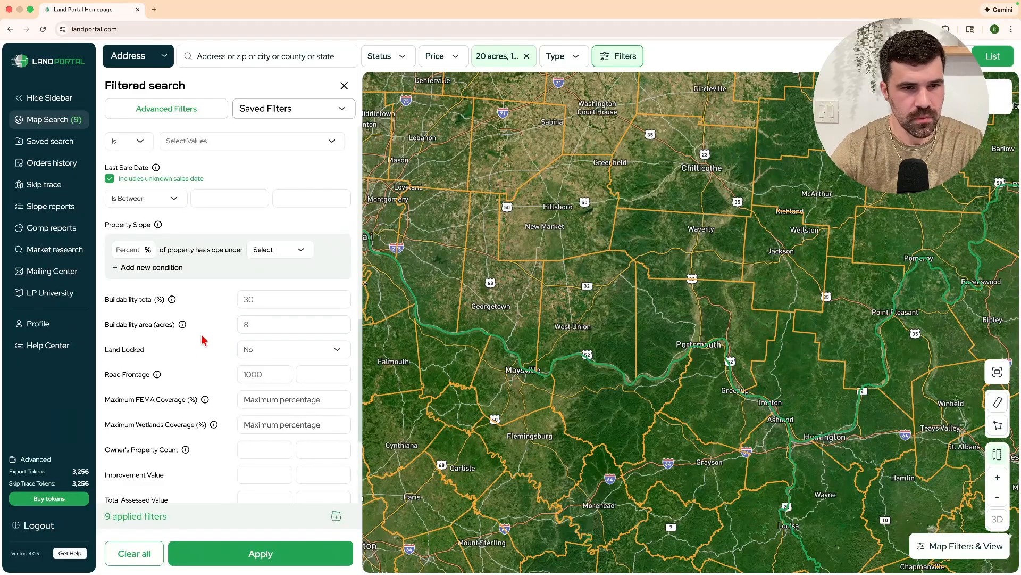
# Cap Maximum FEMA Coverage and Maximum Wetlands Coverage at 50% each.
pyautogui.scroll(-1, 202, 341)
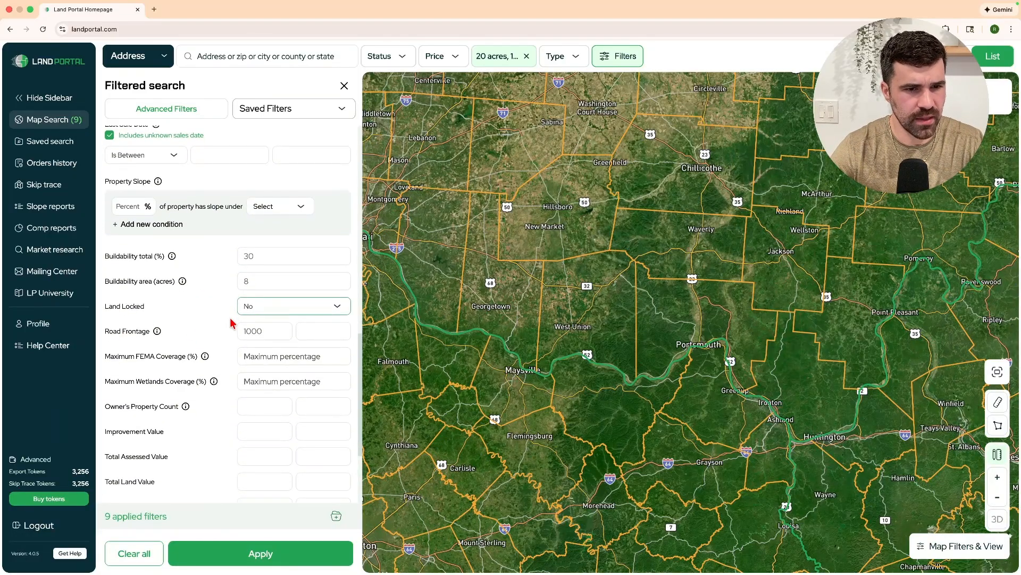
pyautogui.click(260, 355)
pyautogui.write('50')
pyautogui.press('Tab')
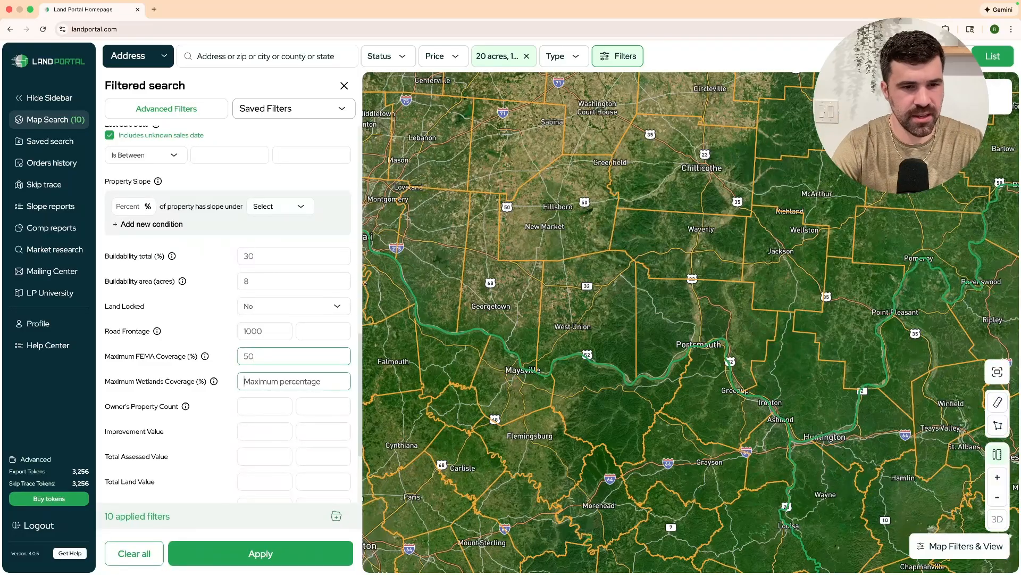
pyautogui.write('50')
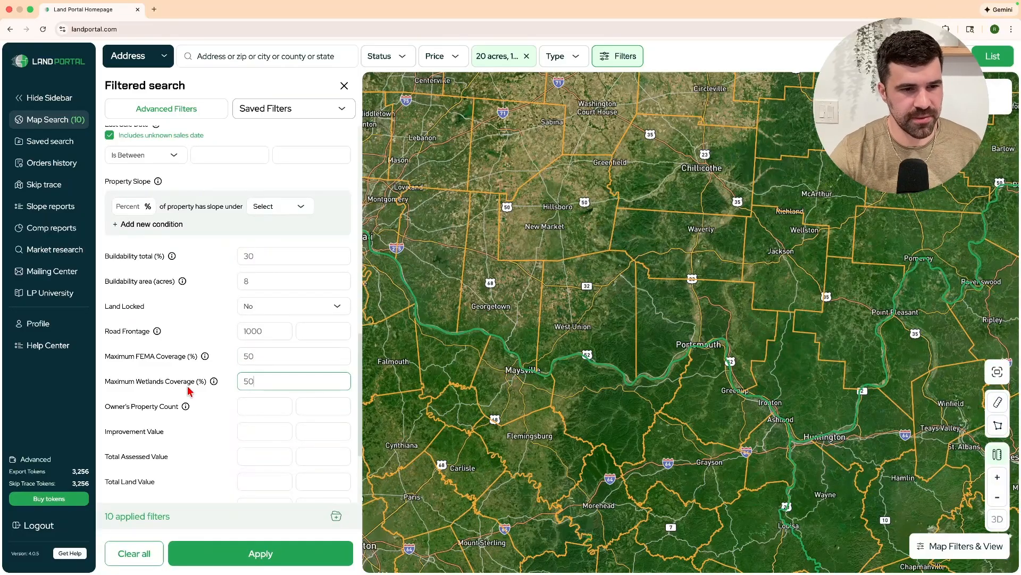
pyautogui.scroll(-3, 170, 396)
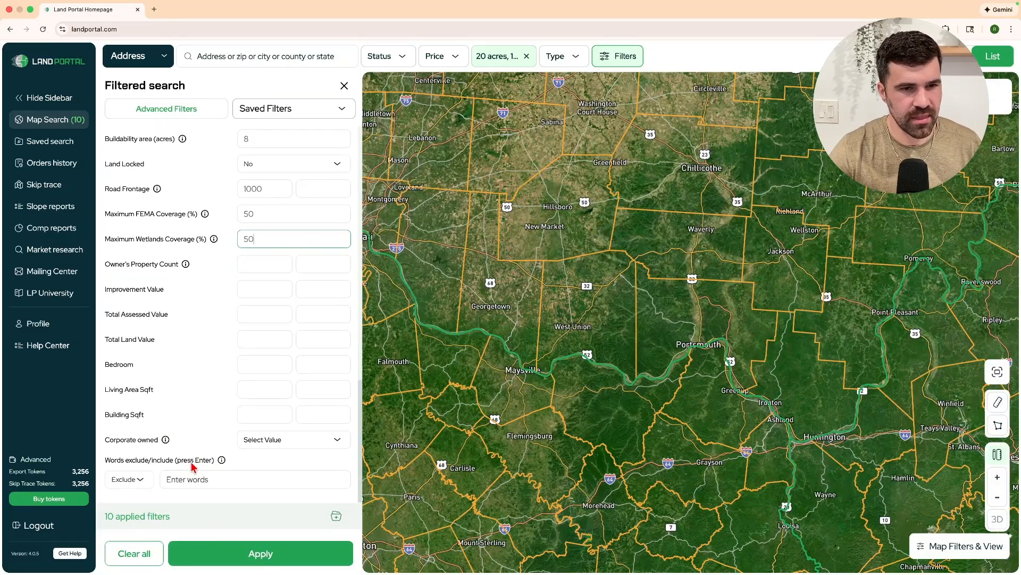
pyautogui.scroll(3, 193, 463)
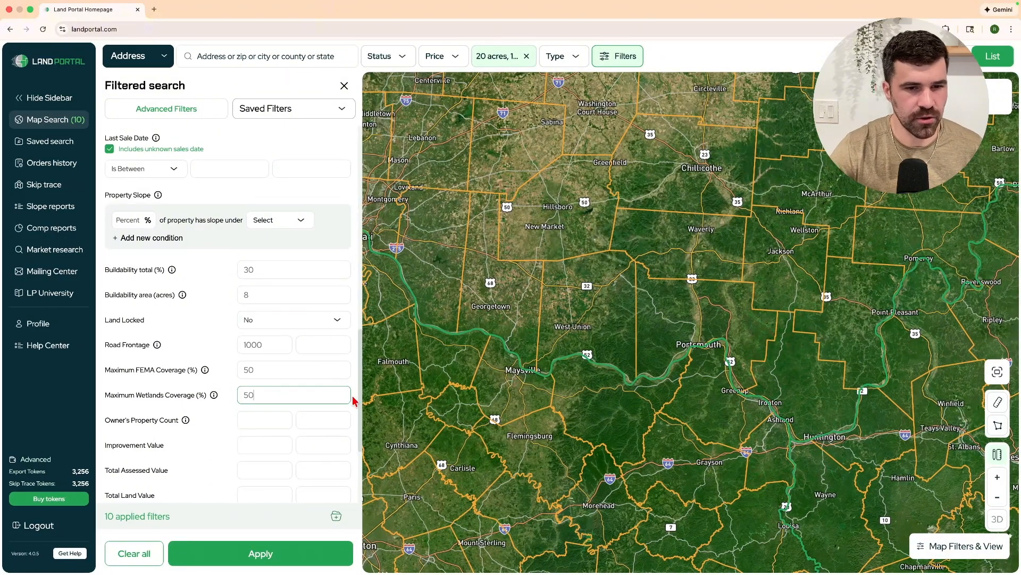
pyautogui.moveTo(356, 396); pyautogui.dragTo(144, 254)
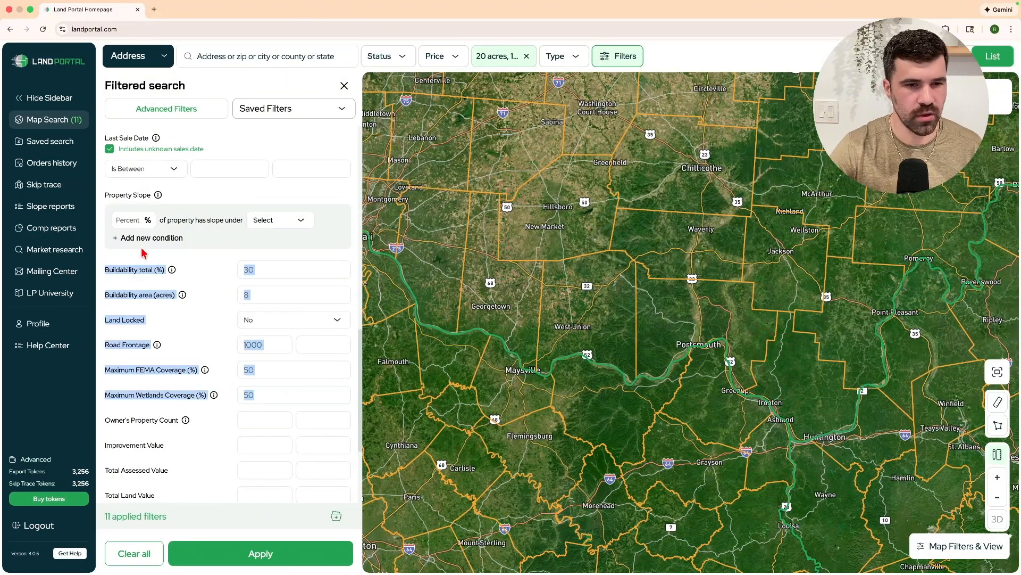
# Review the buildability 30 and 8-acre values, then Apply to get 136 parcels.
pyautogui.click(170, 313)
pyautogui.moveTo(227, 399); pyautogui.dragTo(111, 272)
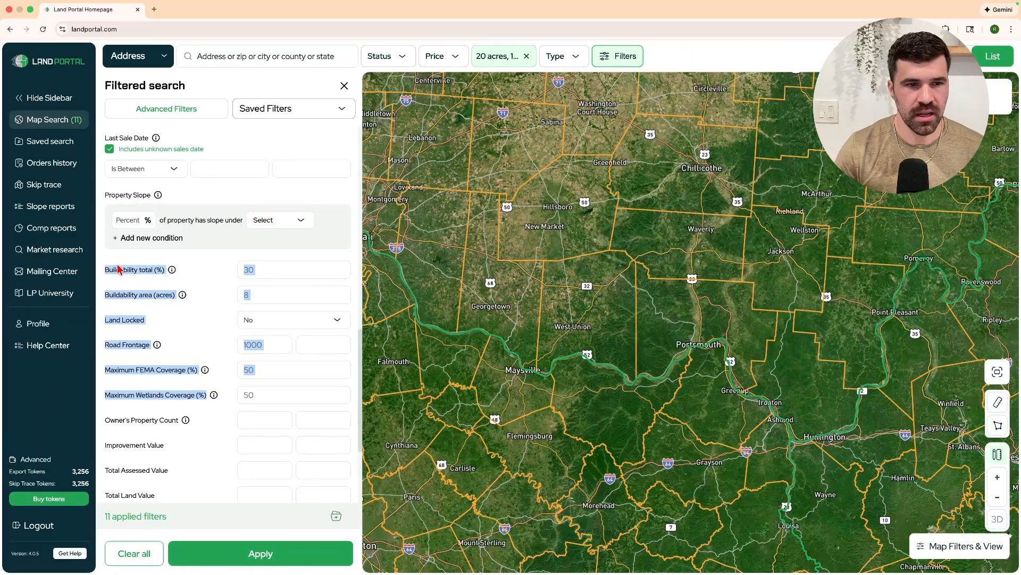
pyautogui.click(168, 334)
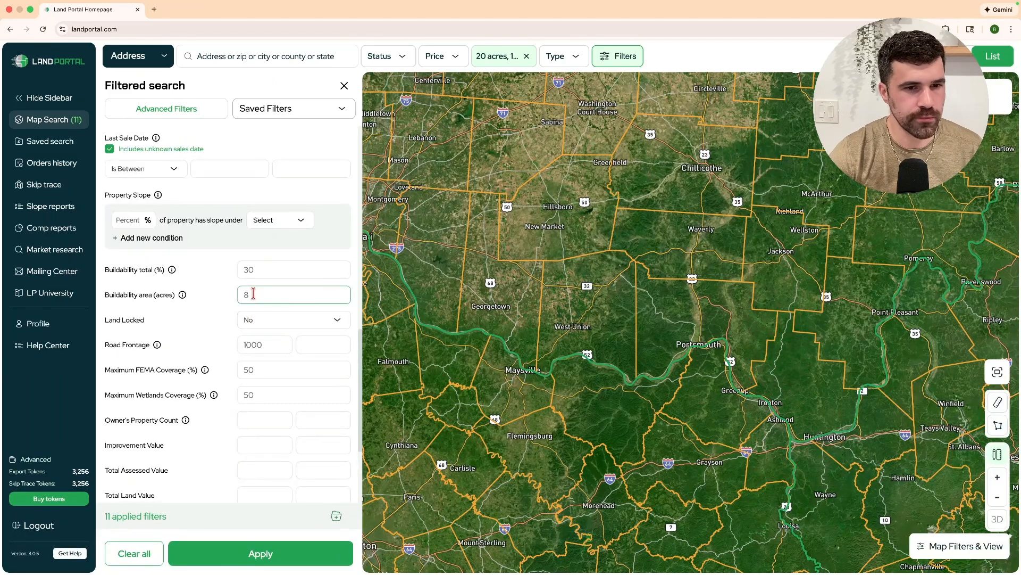
pyautogui.moveTo(258, 269); pyautogui.dragTo(194, 278)
pyautogui.click(259, 271)
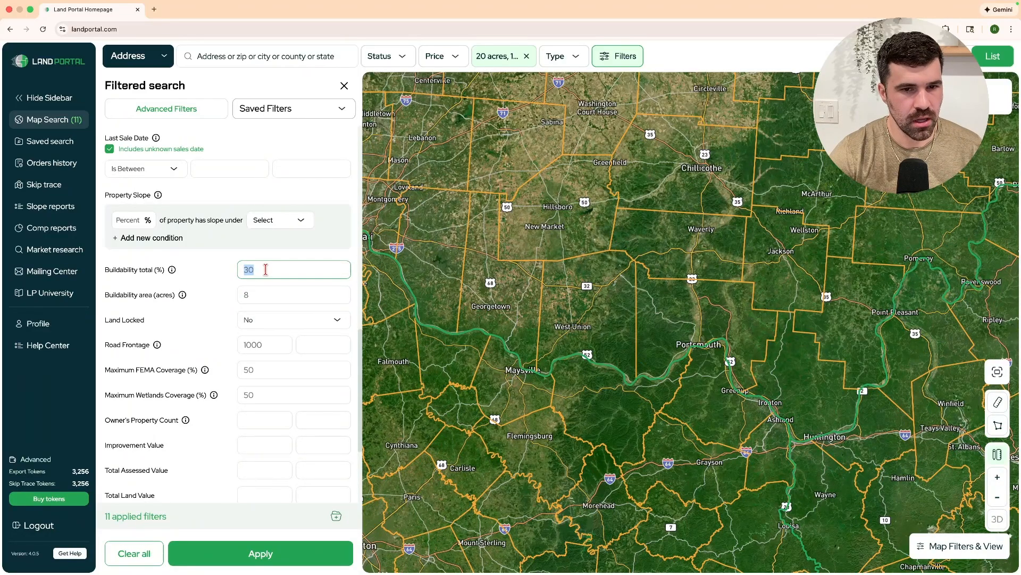
pyautogui.moveTo(281, 274); pyautogui.dragTo(220, 292)
pyautogui.click(204, 280)
pyautogui.click(187, 288)
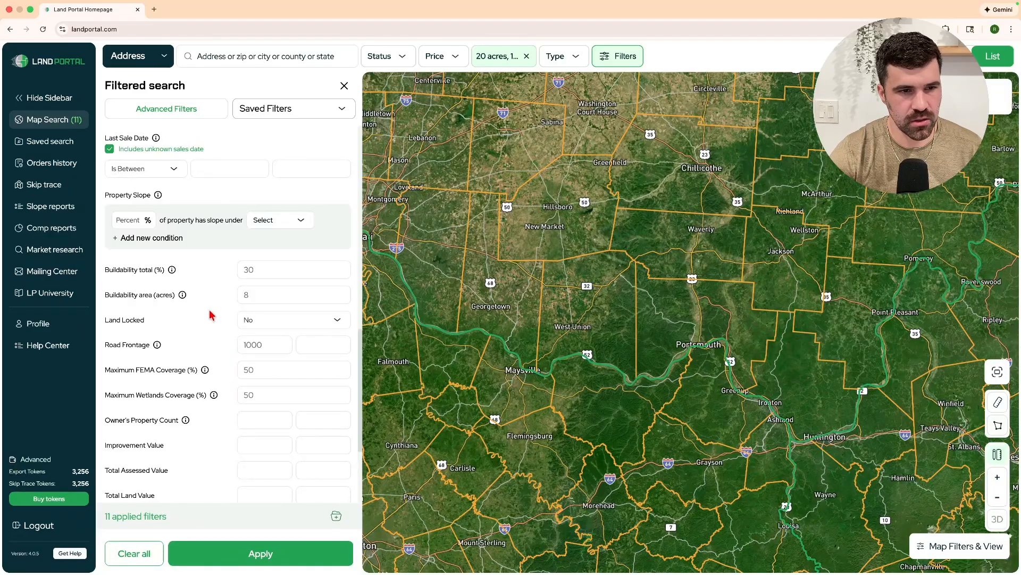
pyautogui.click(229, 557)
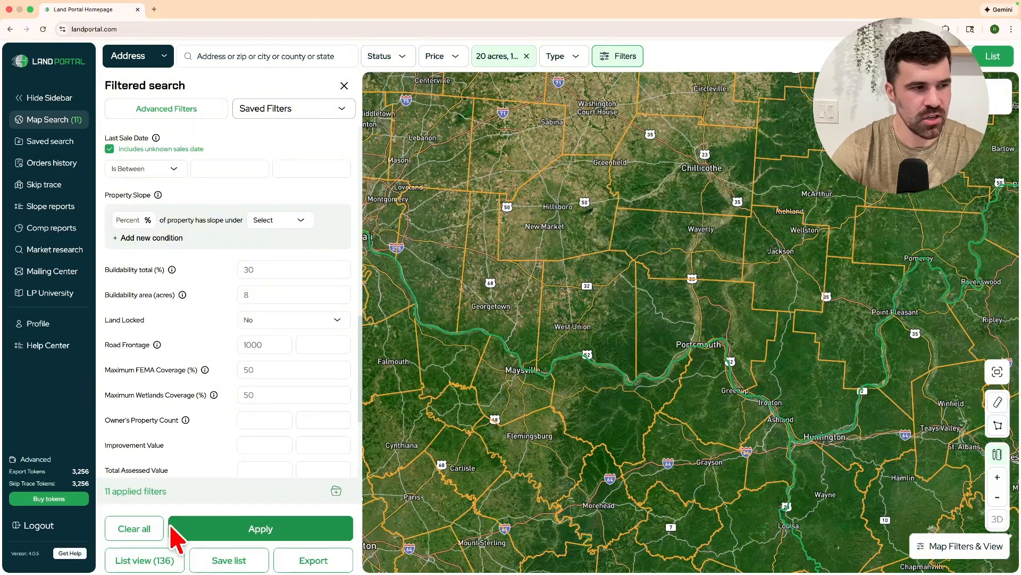
# List the 136 matches and zoom the satellite map in on parcels near Lynx, Jacksonville and Fawcett.
pyautogui.click(131, 560)
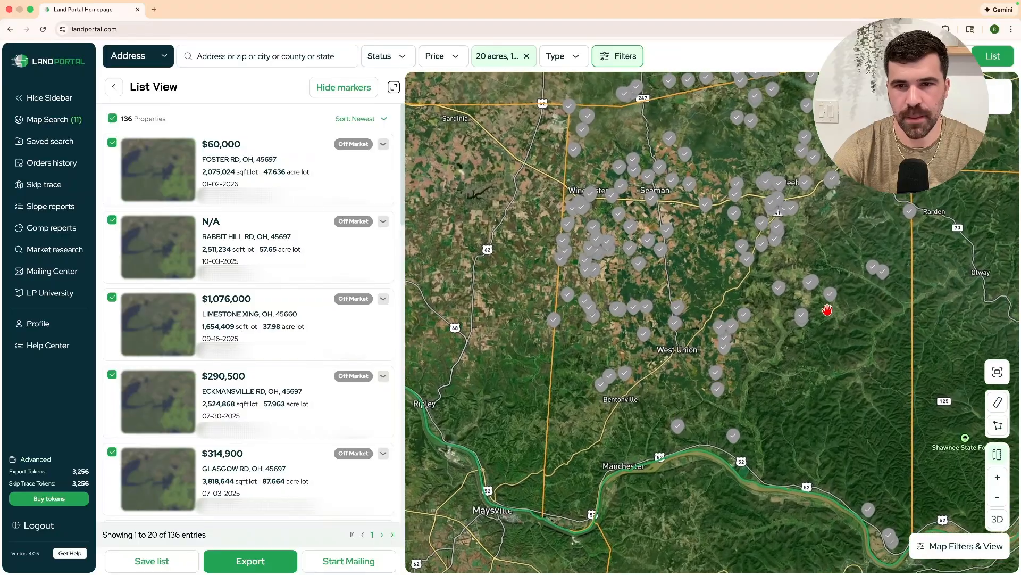
pyautogui.moveTo(827, 309); pyautogui.dragTo(677, 209)
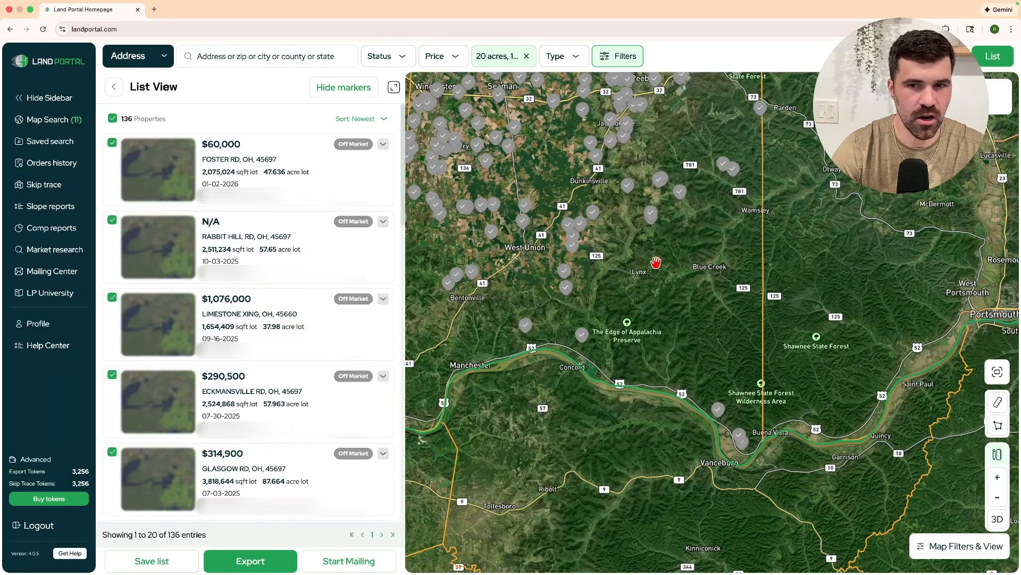
pyautogui.moveTo(656, 261); pyautogui.dragTo(707, 337)
pyautogui.scroll(5, 754, 369)
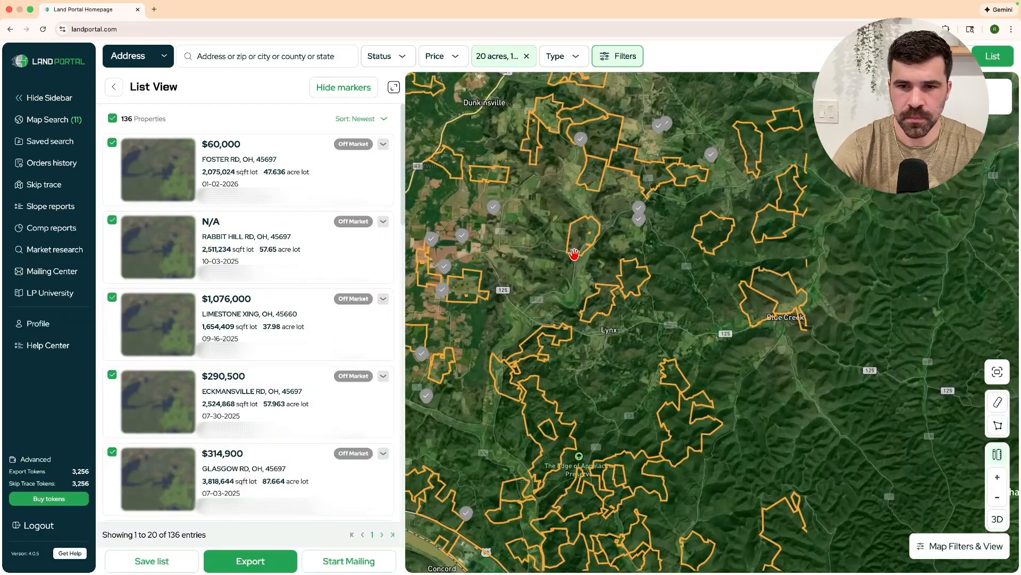
pyautogui.moveTo(574, 254); pyautogui.dragTo(636, 412)
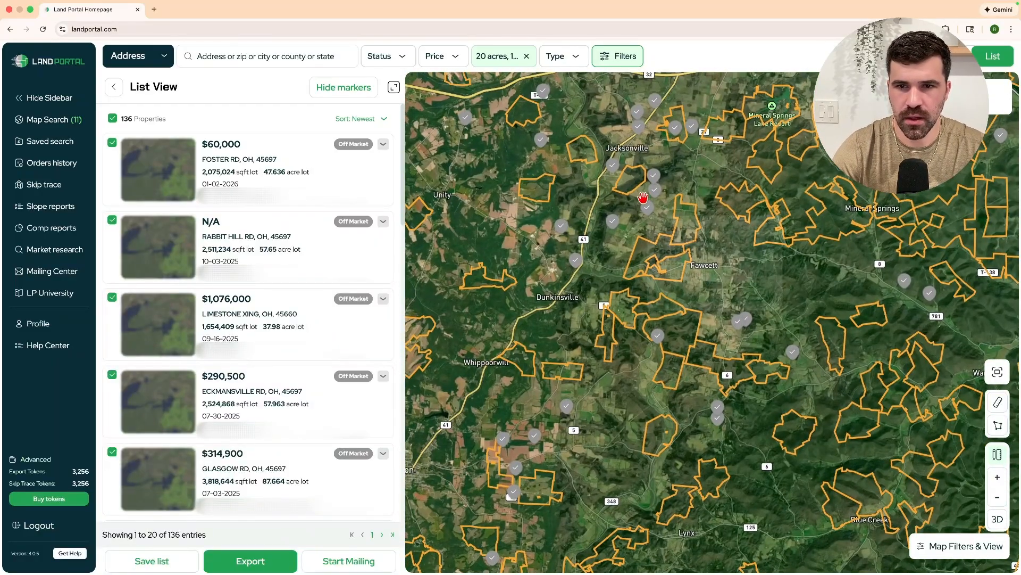
pyautogui.scroll(6, 643, 197)
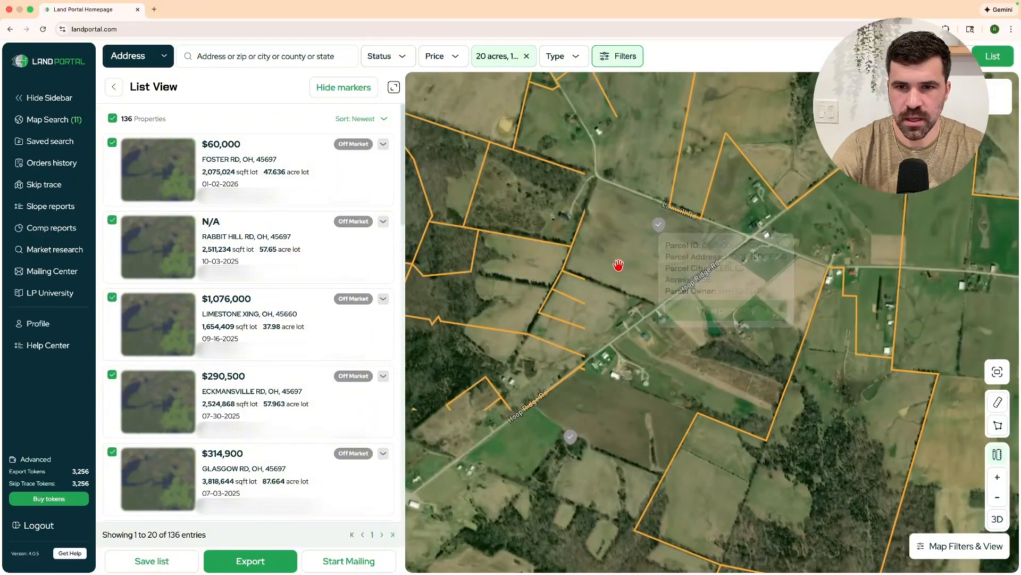
pyautogui.scroll(3, 622, 263)
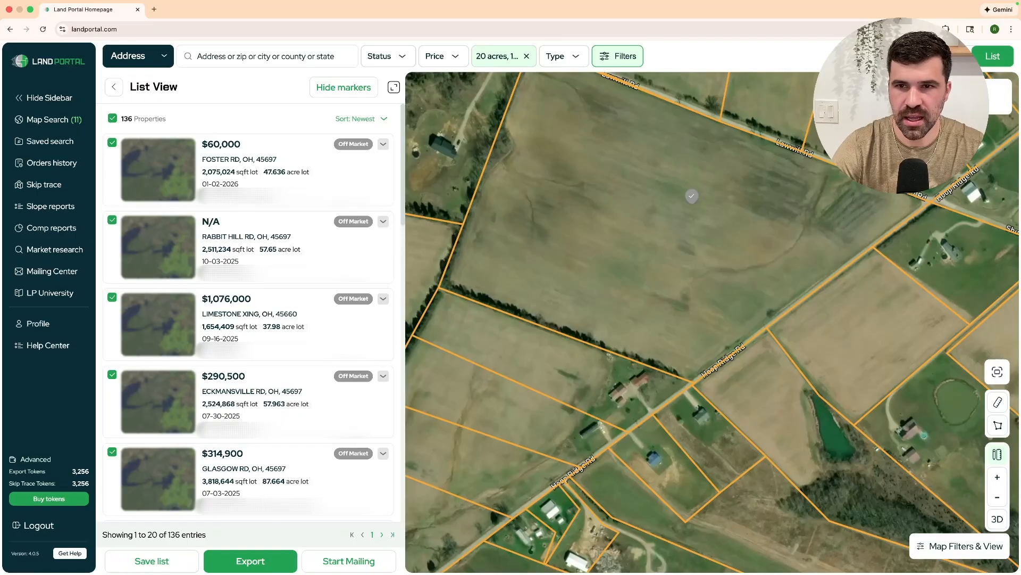
pyautogui.moveTo(608, 129); pyautogui.dragTo(604, 264)
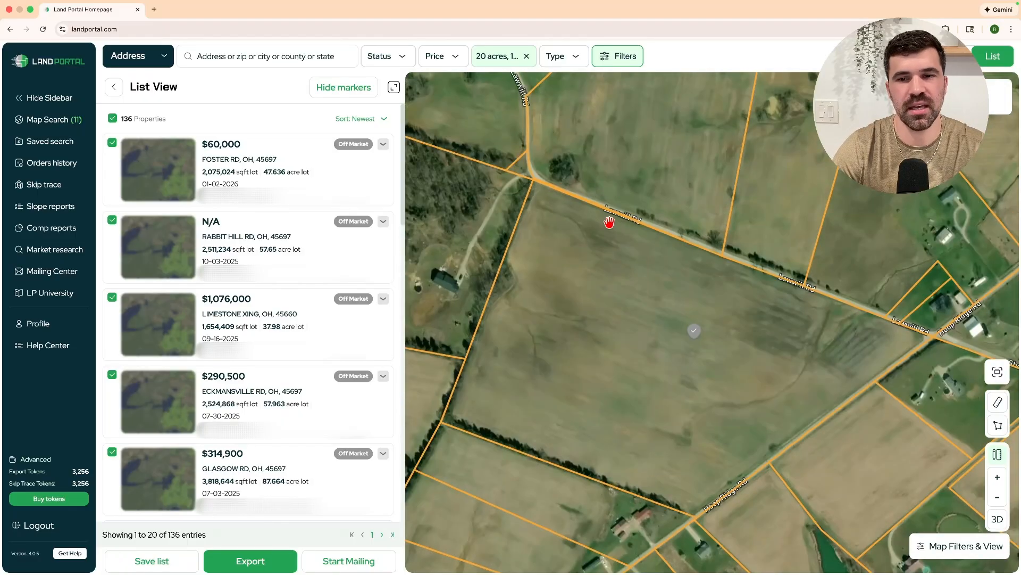
pyautogui.scroll(-5, 580, 222)
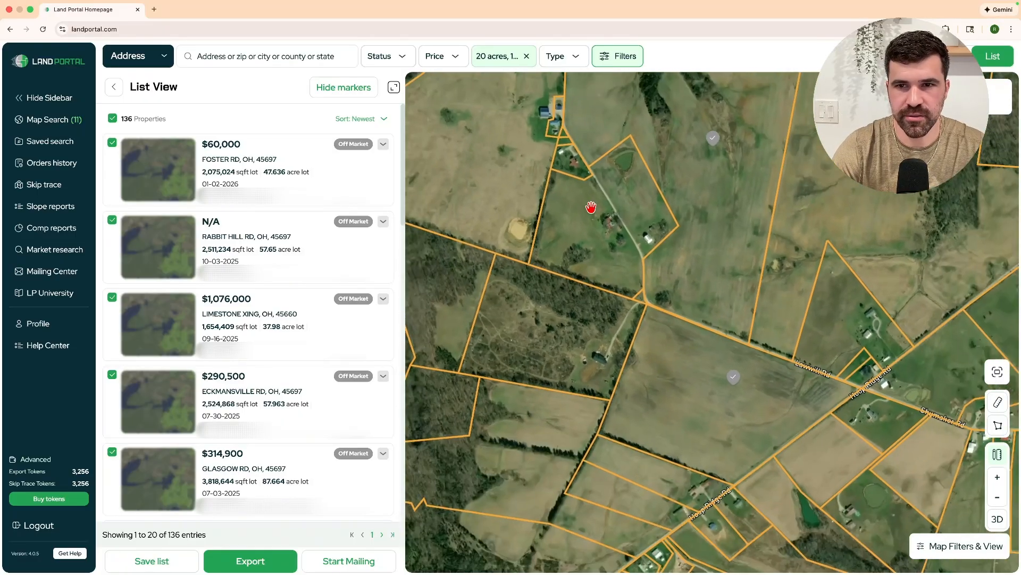
# Pan to the Brush Creek area and view details of the 54.54-acre parcel on 41 SR.
pyautogui.moveTo(591, 206); pyautogui.dragTo(614, 353)
pyautogui.scroll(-4, 664, 225)
pyautogui.moveTo(732, 271)
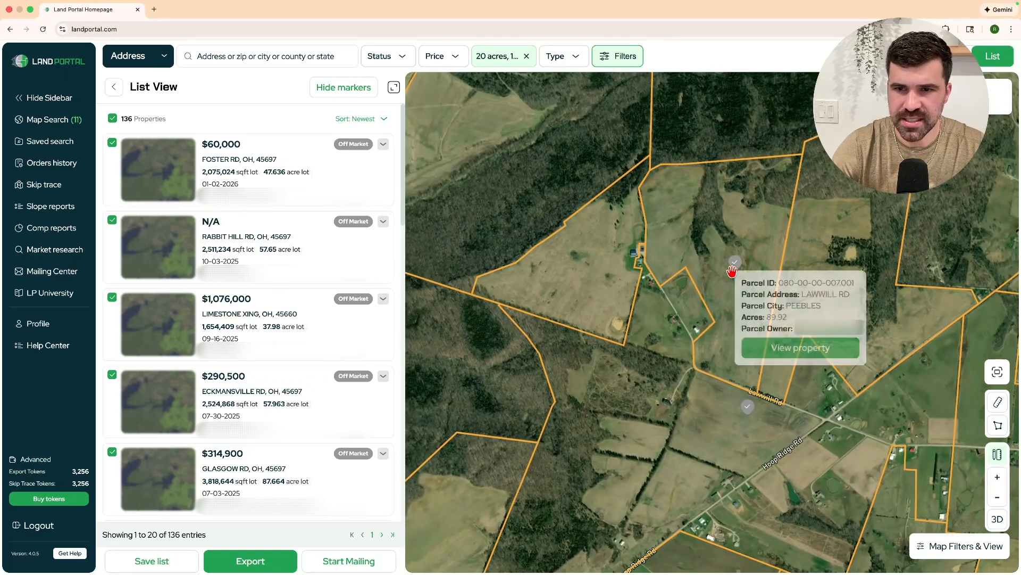
pyautogui.moveTo(642, 219)
pyautogui.mouseDown()
pyautogui.moveTo(732, 340)
pyautogui.moveTo(751, 345)
pyautogui.mouseUp()
pyautogui.moveTo(510, 326)
pyautogui.mouseDown()
pyautogui.moveTo(663, 346)
pyautogui.moveTo(712, 366)
pyautogui.moveTo(787, 359)
pyautogui.mouseUp()
pyautogui.scroll(3, 608, 296)
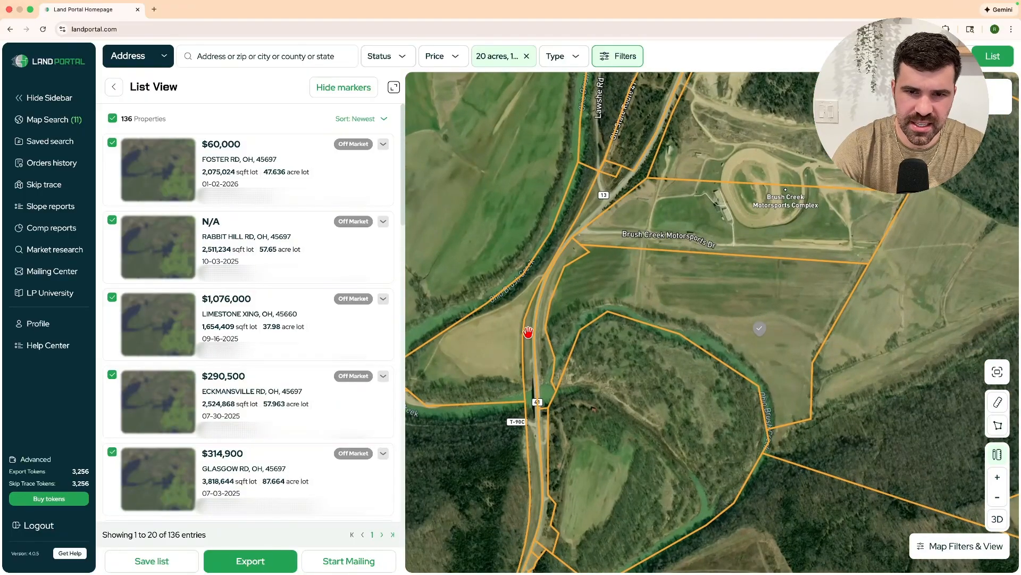
pyautogui.scroll(1, 527, 335)
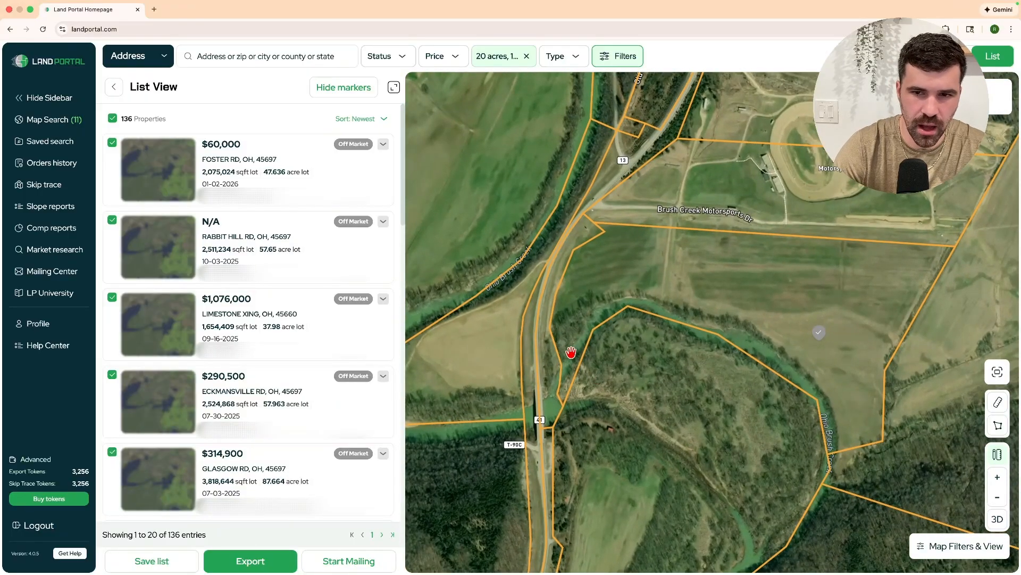
pyautogui.click(645, 280)
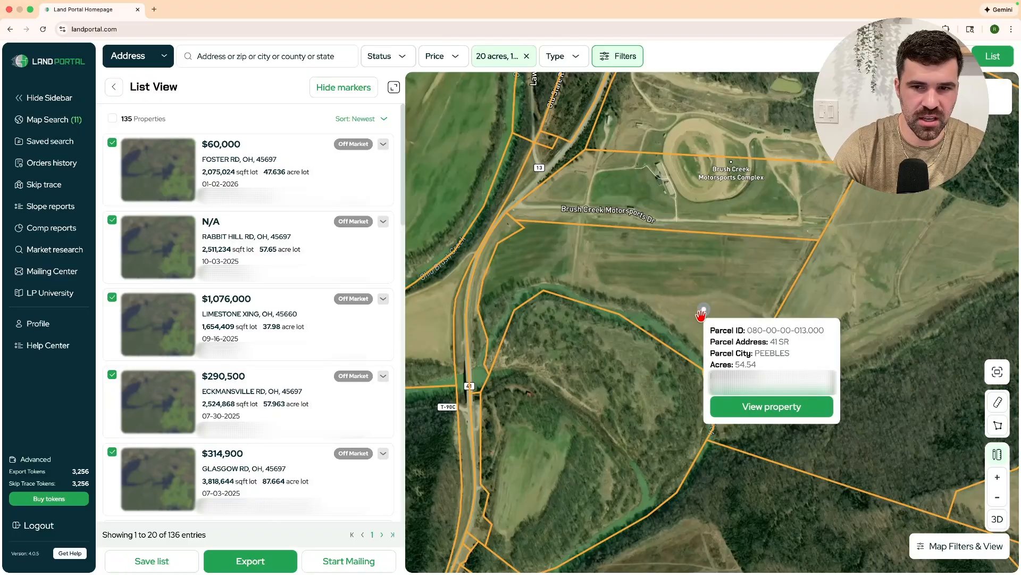
# Move the map around Jacksonville and open the details of a parcel there.
pyautogui.scroll(-5, 688, 258)
pyautogui.moveTo(689, 259); pyautogui.dragTo(704, 383)
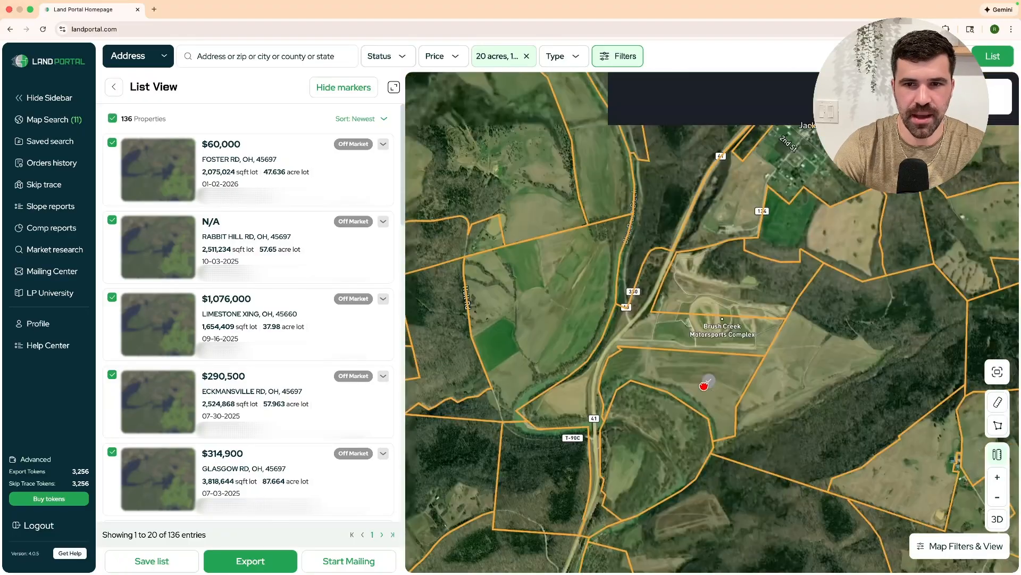
pyautogui.scroll(-3, 738, 337)
pyautogui.moveTo(738, 337); pyautogui.dragTo(585, 414)
pyautogui.scroll(5, 677, 298)
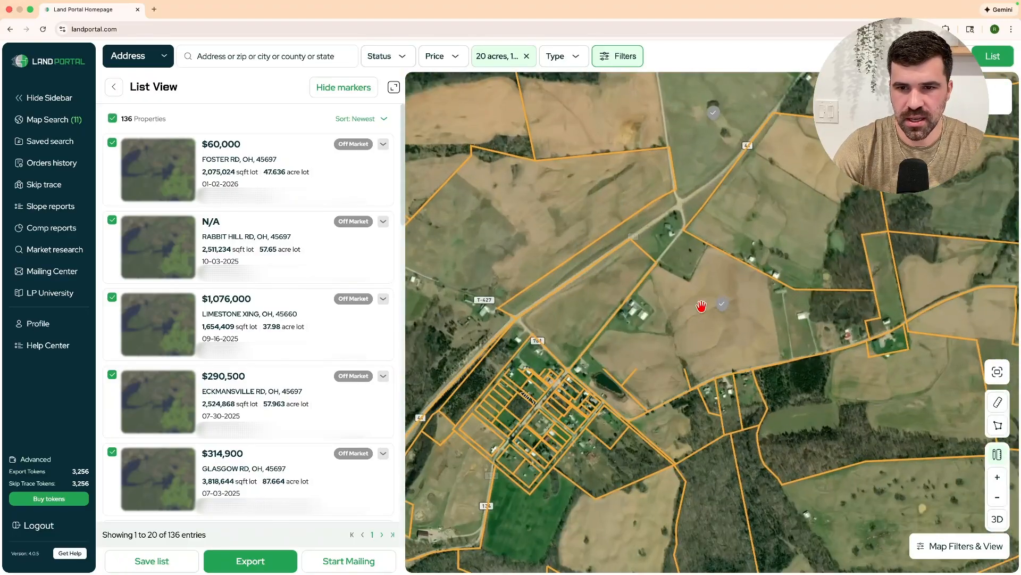
pyautogui.moveTo(732, 344); pyautogui.dragTo(660, 336)
pyautogui.scroll(2, 672, 335)
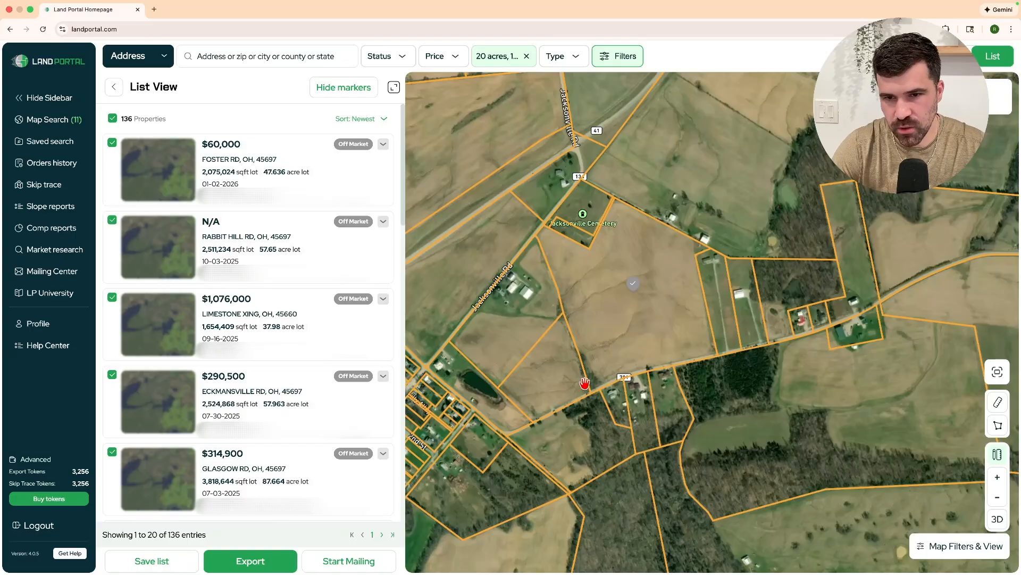
pyautogui.scroll(-4, 673, 315)
pyautogui.moveTo(732, 242); pyautogui.dragTo(660, 413)
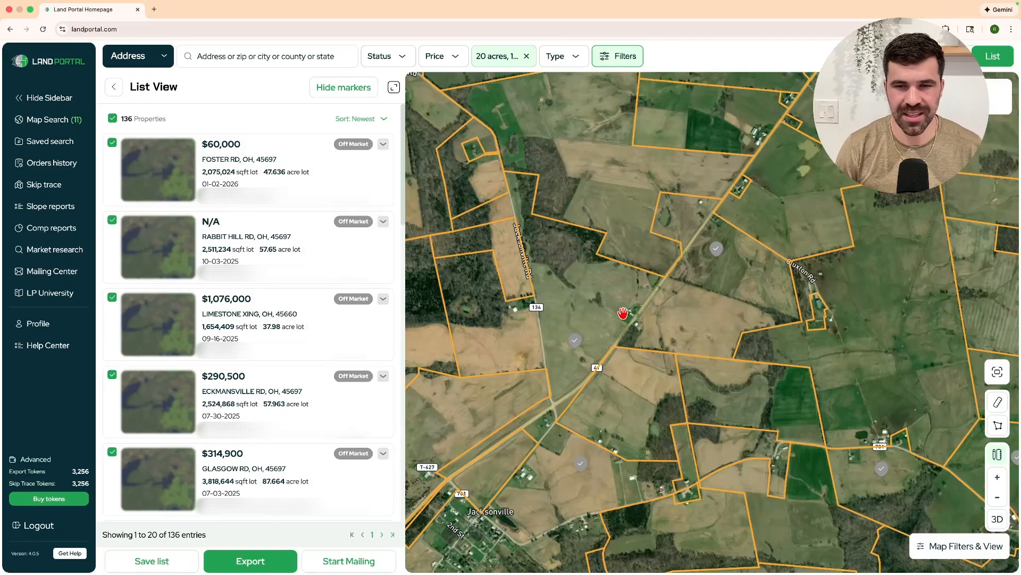
pyautogui.scroll(-5, 623, 313)
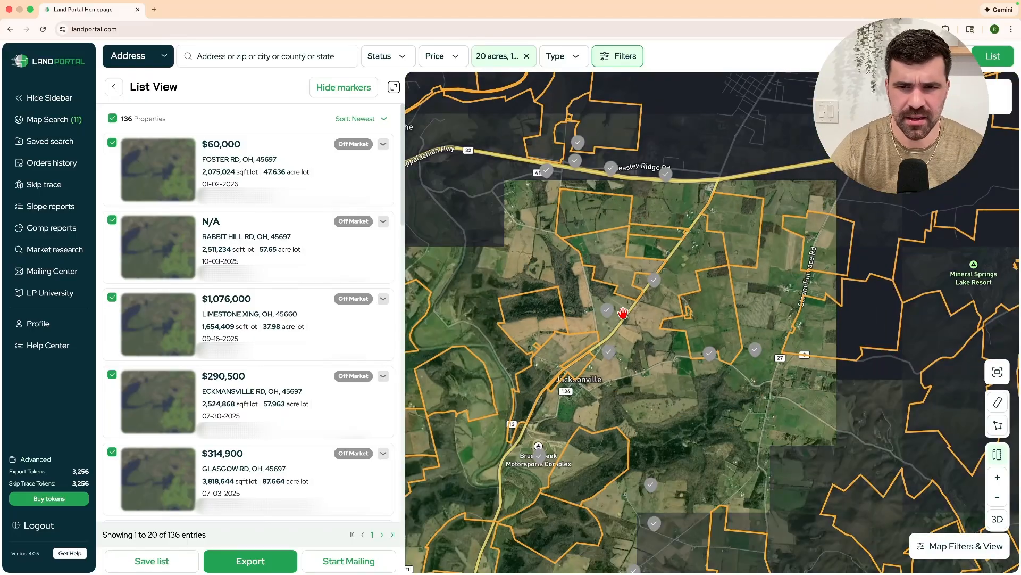
pyautogui.click(619, 318)
# Survey the parcels over Peebles and along Portsmouth Rd.
pyautogui.scroll(3, 851, 264)
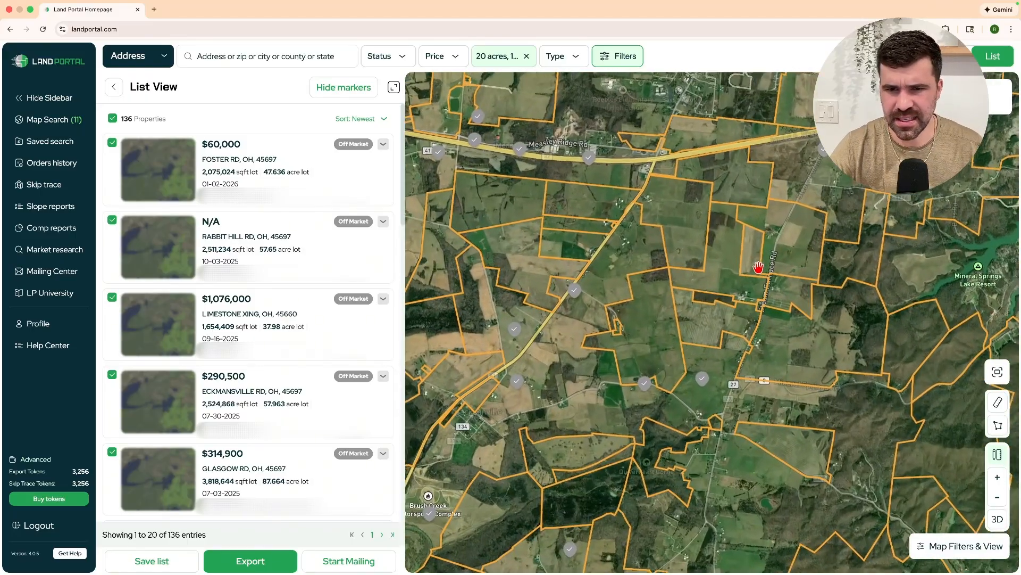
pyautogui.moveTo(677, 309); pyautogui.dragTo(636, 477)
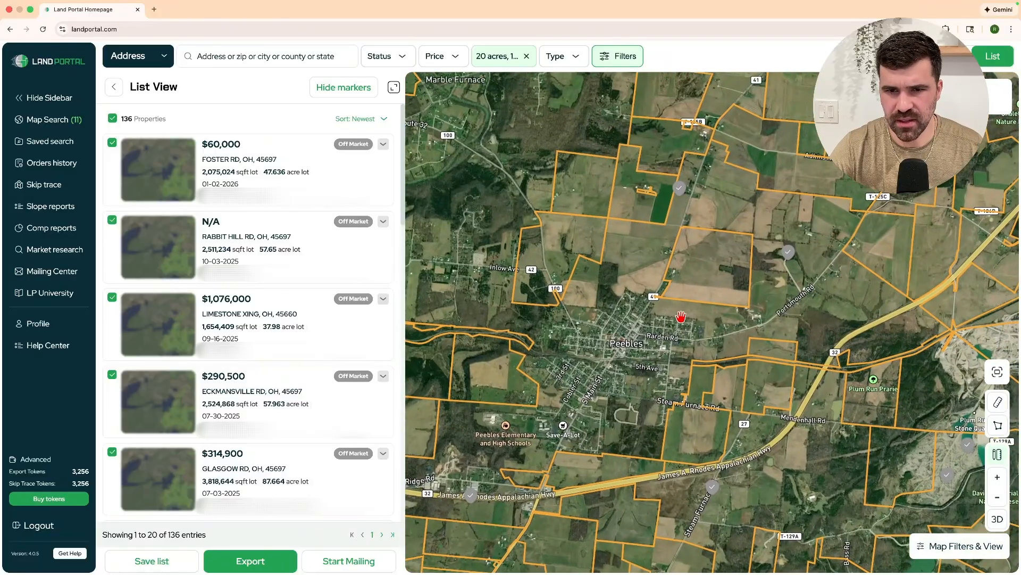
pyautogui.moveTo(681, 317); pyautogui.dragTo(536, 322)
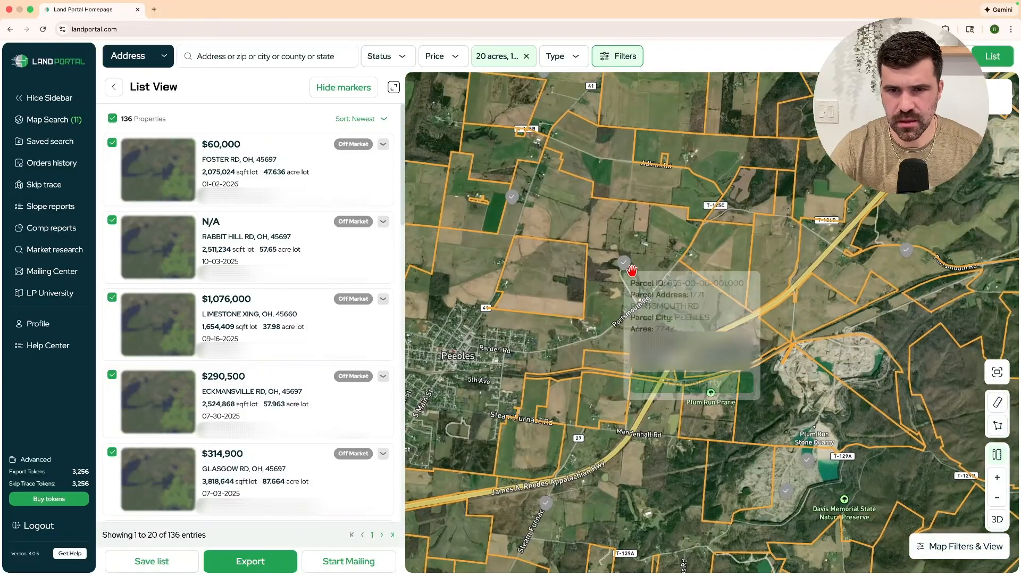
pyautogui.scroll(5, 619, 272)
pyautogui.moveTo(635, 304)
pyautogui.scroll(4, 638, 303)
pyautogui.moveTo(869, 326); pyautogui.dragTo(702, 313)
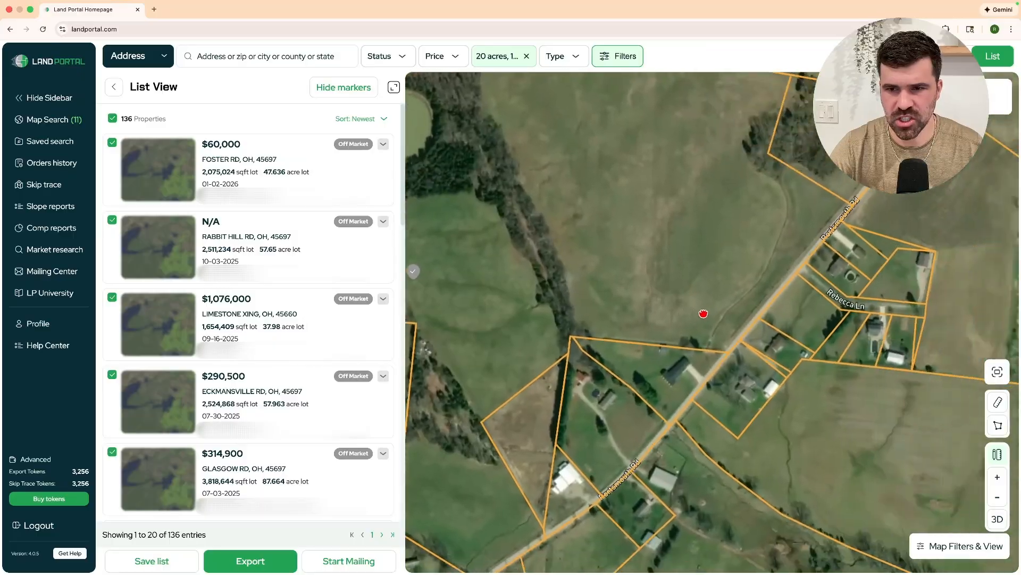
pyautogui.scroll(-3, 701, 310)
pyautogui.scroll(-10, 581, 301)
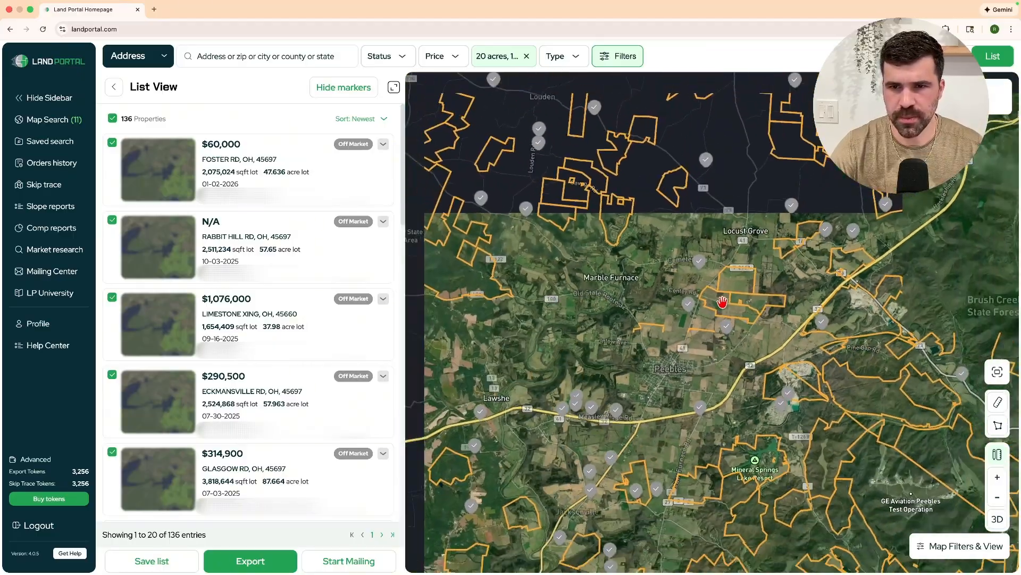
# Pan across the county toward Decatur and zoom in on the Foster Rd and McFarland Rd farmland.
pyautogui.moveTo(724, 302)
pyautogui.moveTo(602, 281); pyautogui.dragTo(823, 197)
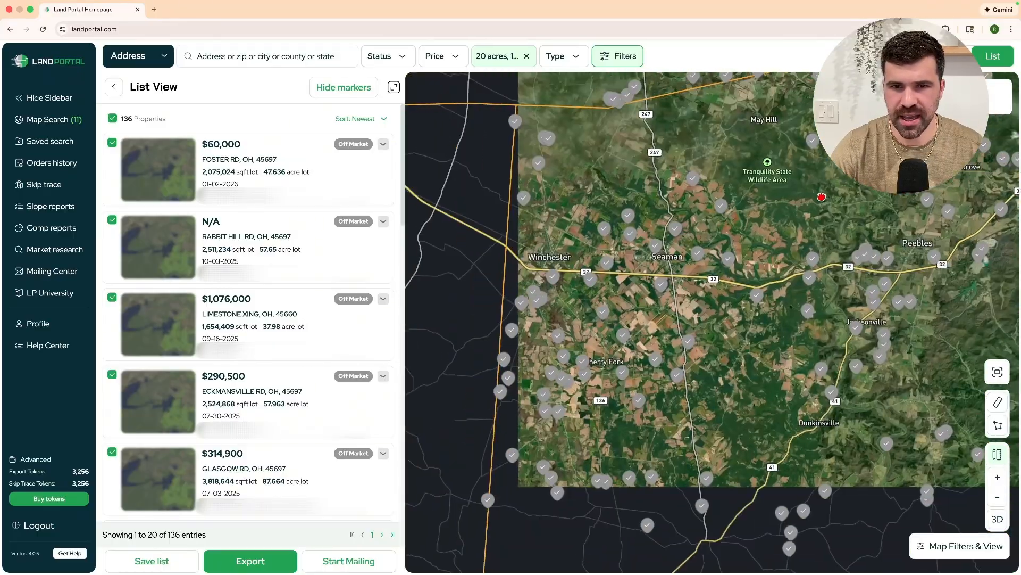
pyautogui.moveTo(757, 317); pyautogui.dragTo(936, 200)
pyautogui.moveTo(901, 349); pyautogui.dragTo(780, 299)
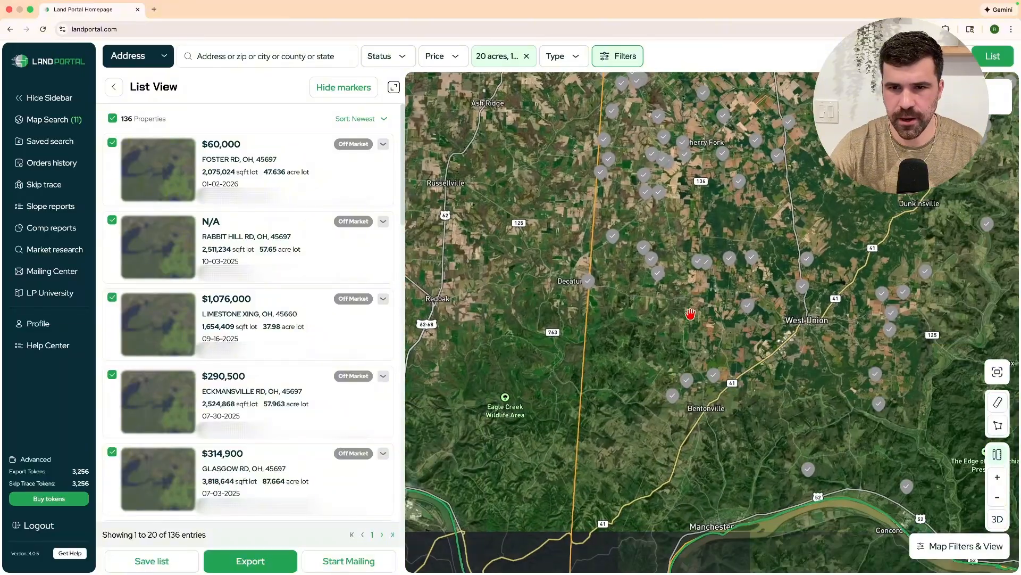
pyautogui.scroll(5, 656, 262)
pyautogui.scroll(10, 674, 270)
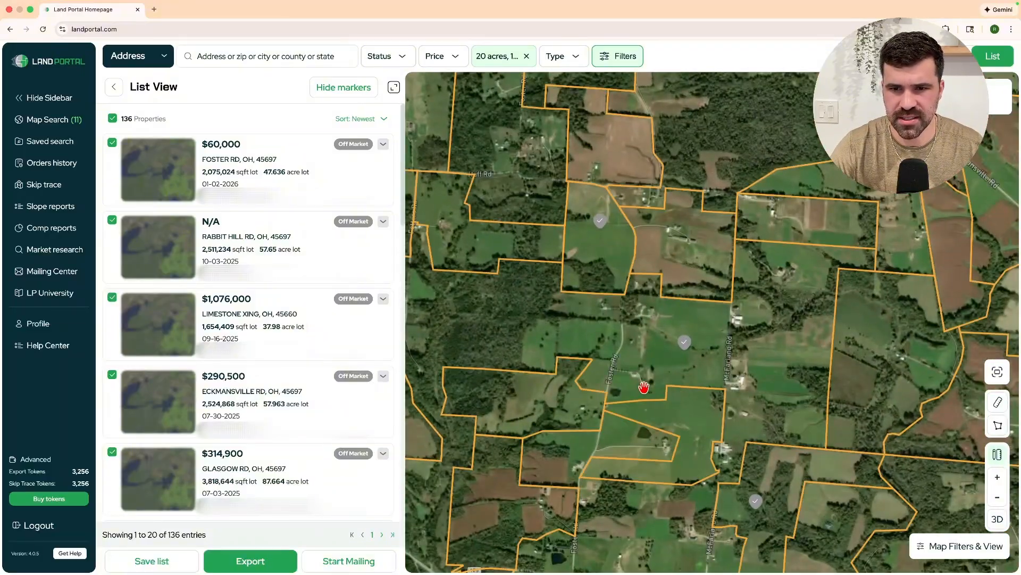
pyautogui.scroll(3, 697, 364)
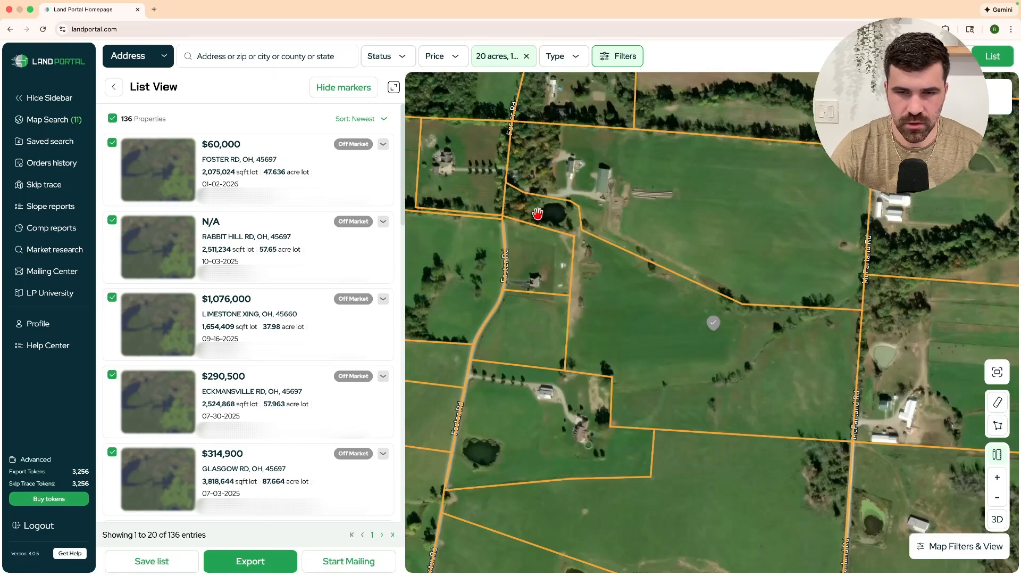
pyautogui.scroll(-5, 711, 335)
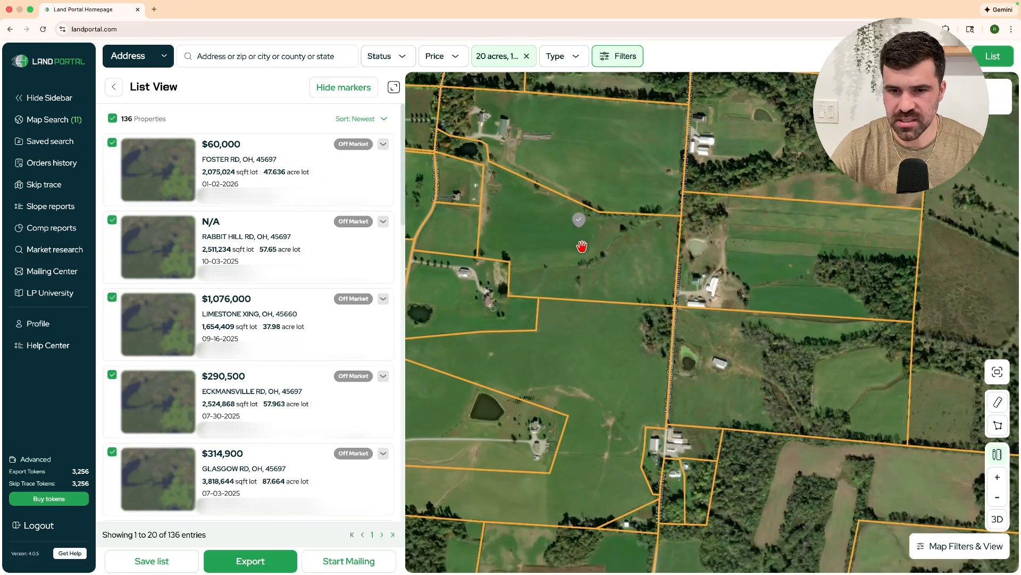
pyautogui.scroll(-3, 581, 246)
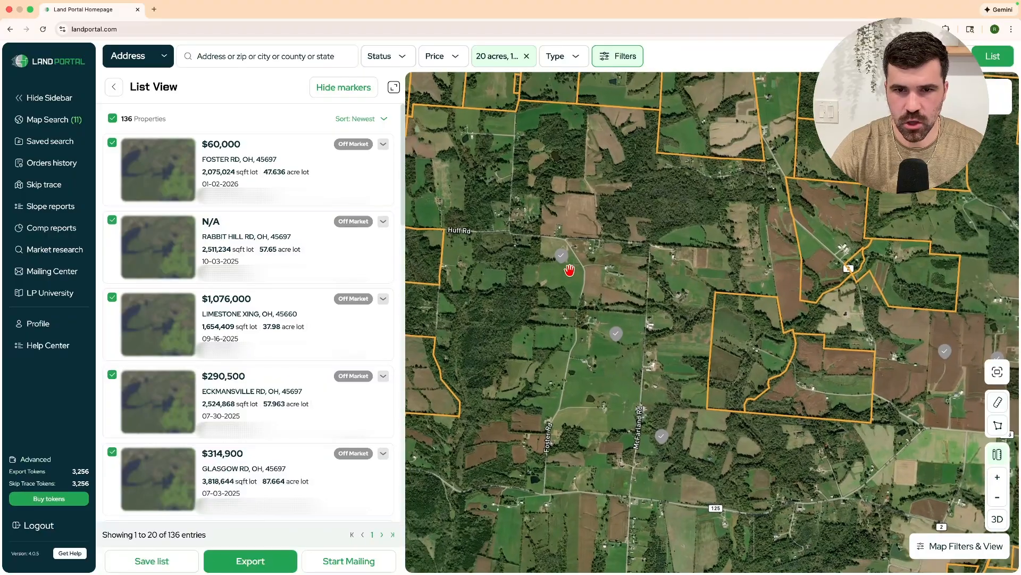
pyautogui.scroll(5, 568, 277)
pyautogui.scroll(3, 582, 253)
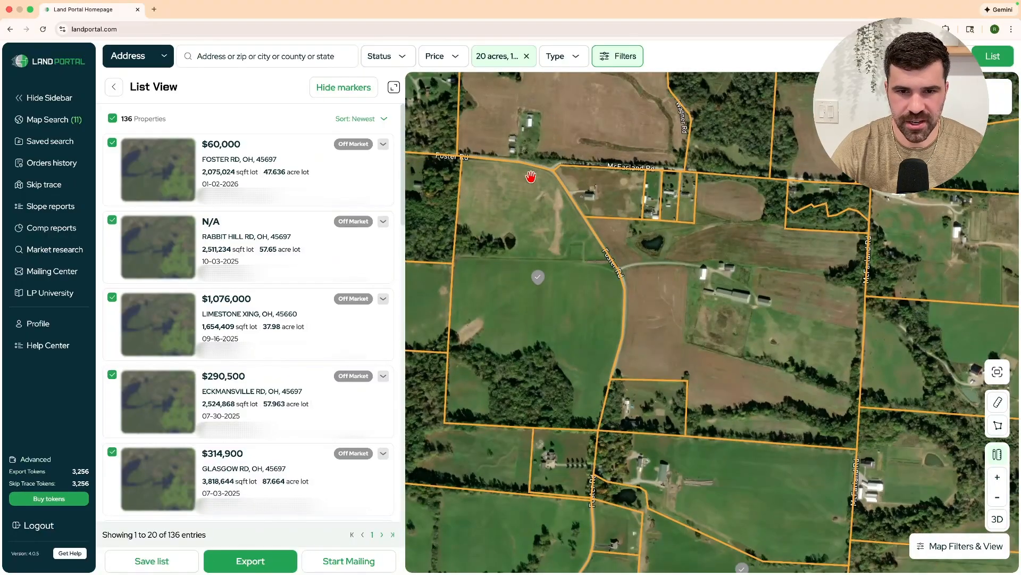
pyautogui.click(990, 422)
pyautogui.click(599, 428)
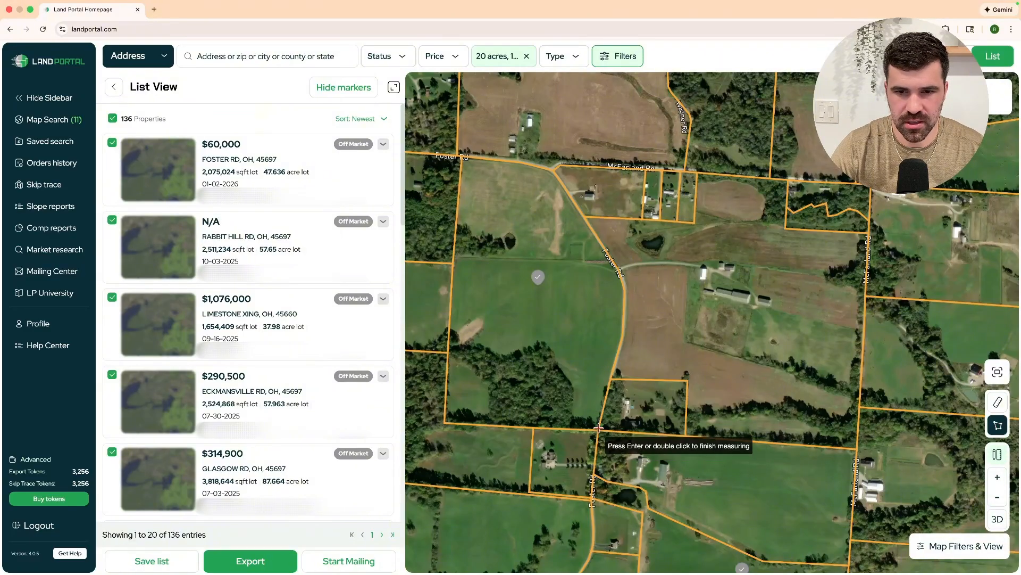
pyautogui.click(611, 377)
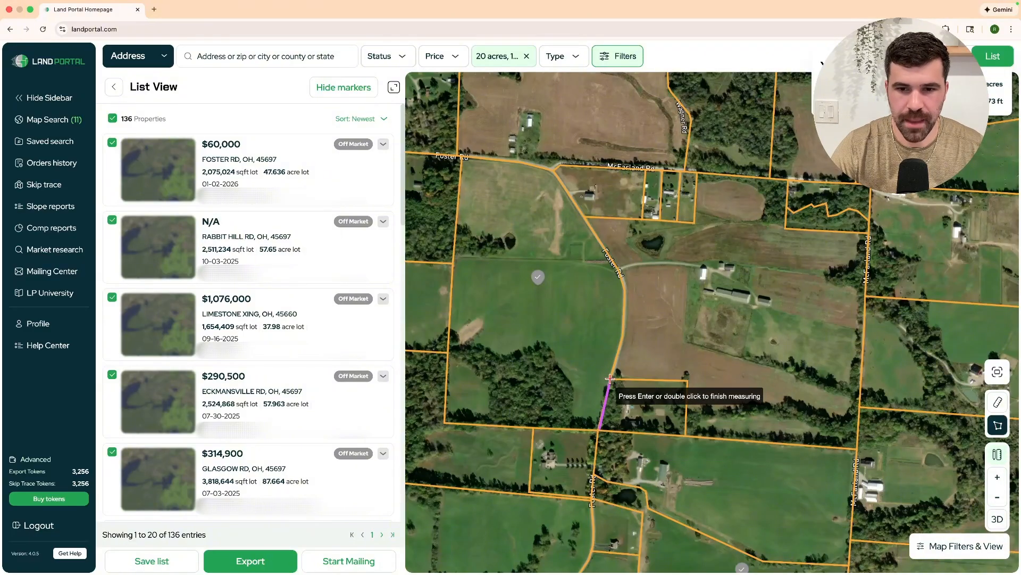
pyautogui.click(447, 374)
pyautogui.doubleClick(444, 422)
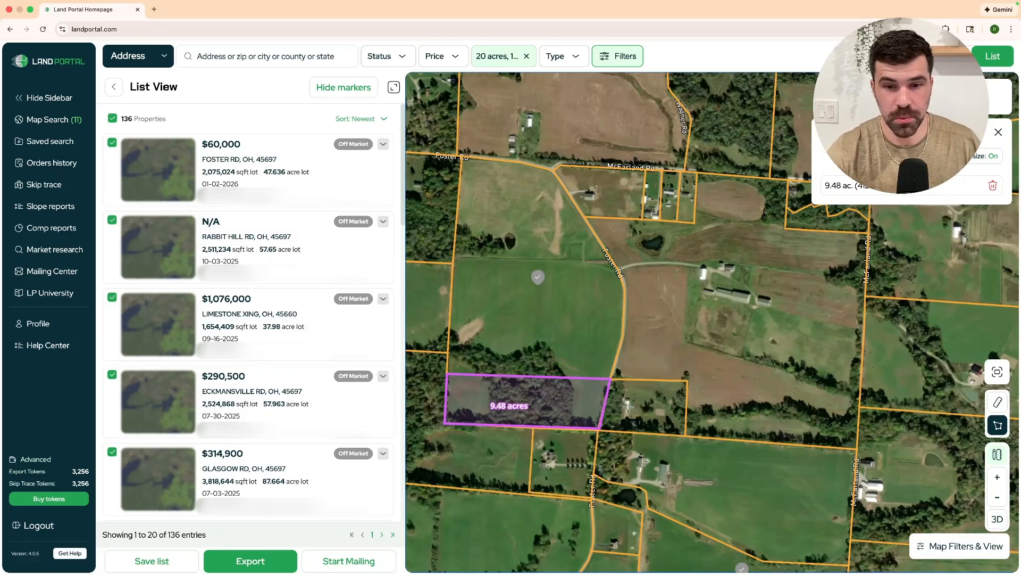
pyautogui.click(993, 187)
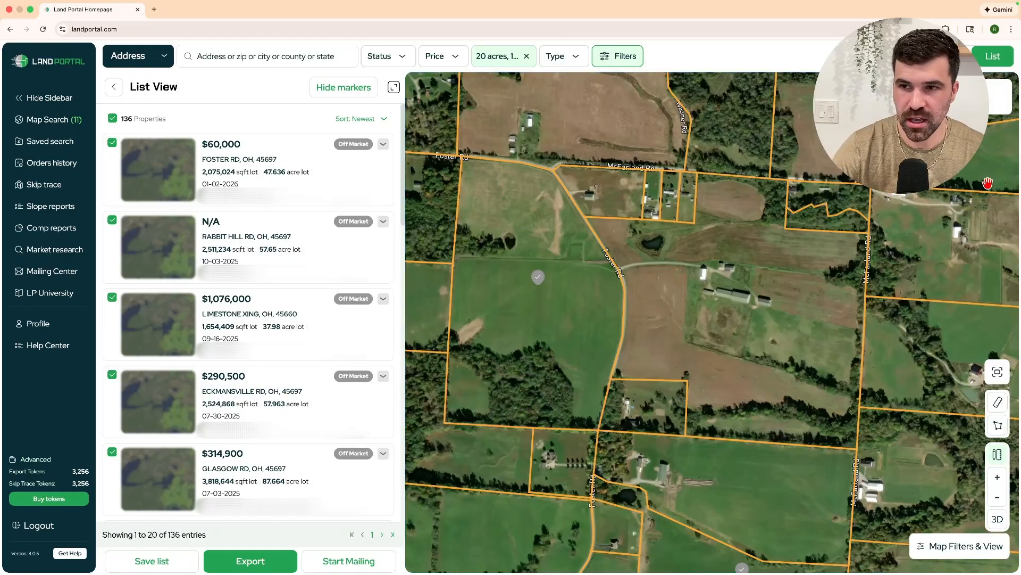
# Zoom out around Foster Rd and McFarland Rd and open a nearby parcel's details.
pyautogui.scroll(-6, 620, 373)
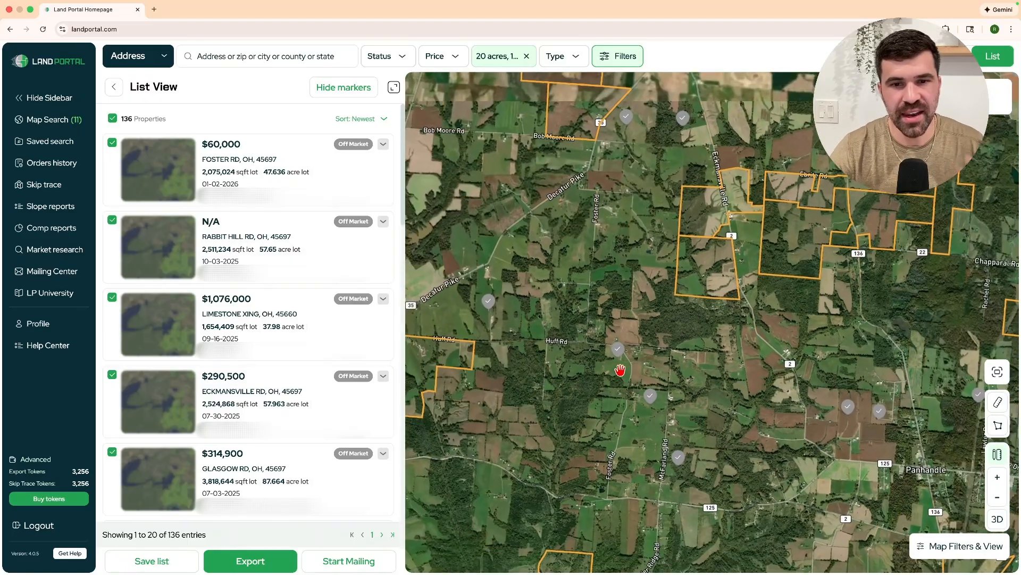
pyautogui.click(490, 303)
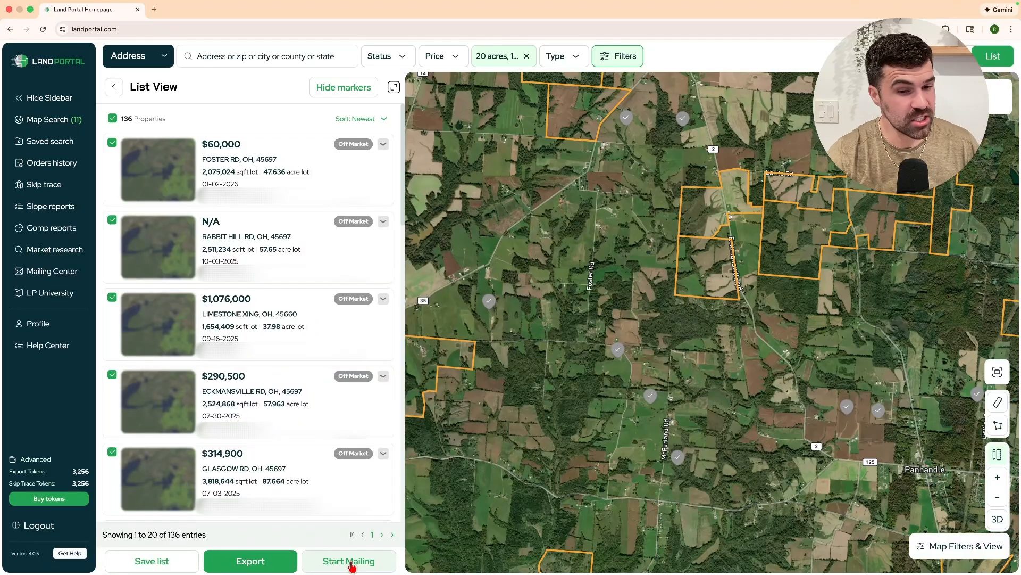
# Create a new saved list 'adams county oh subdivide list' holding the 136 properties.
pyautogui.click(142, 556)
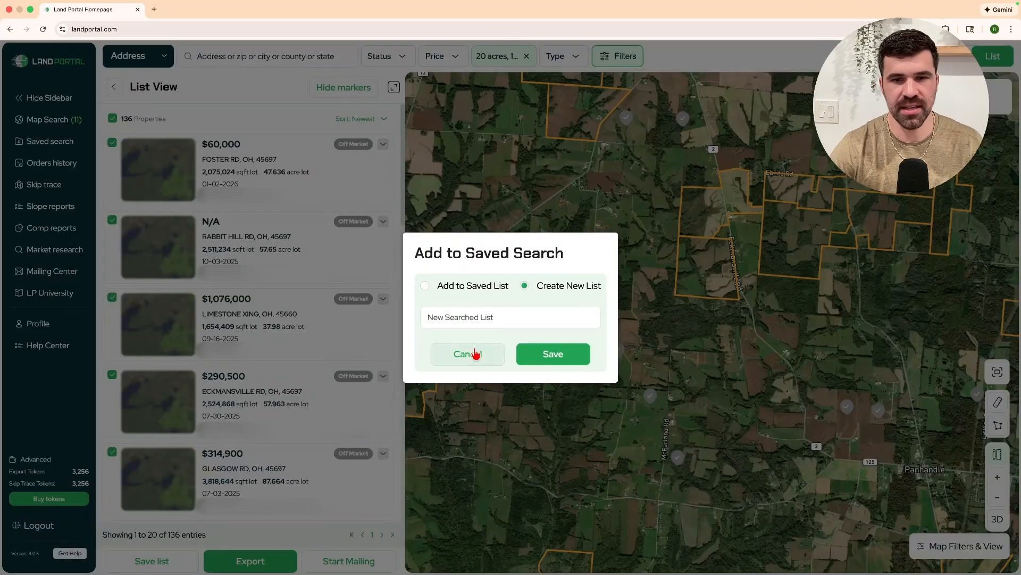
pyautogui.click(479, 287)
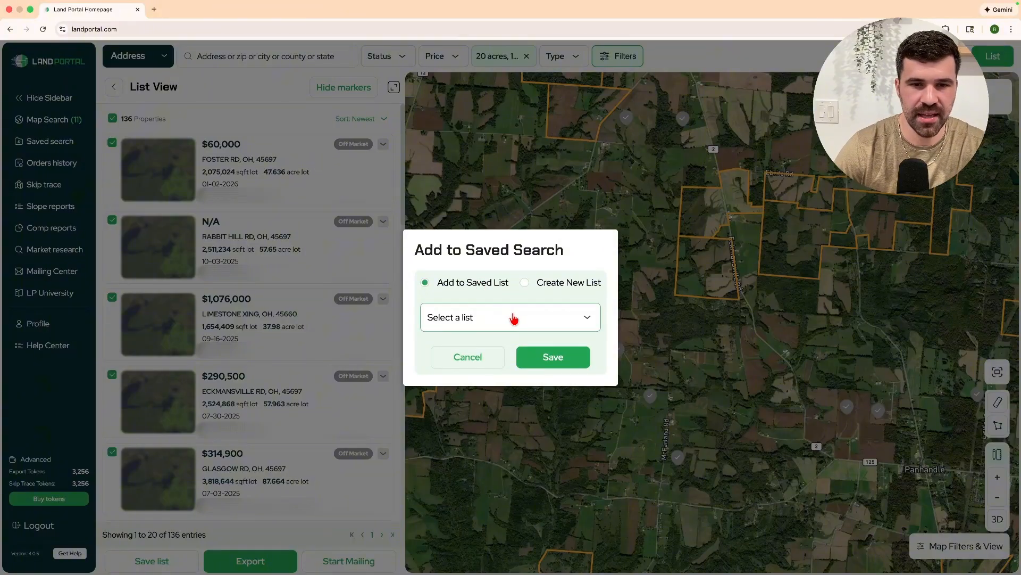
pyautogui.click(546, 286)
pyautogui.click(471, 317)
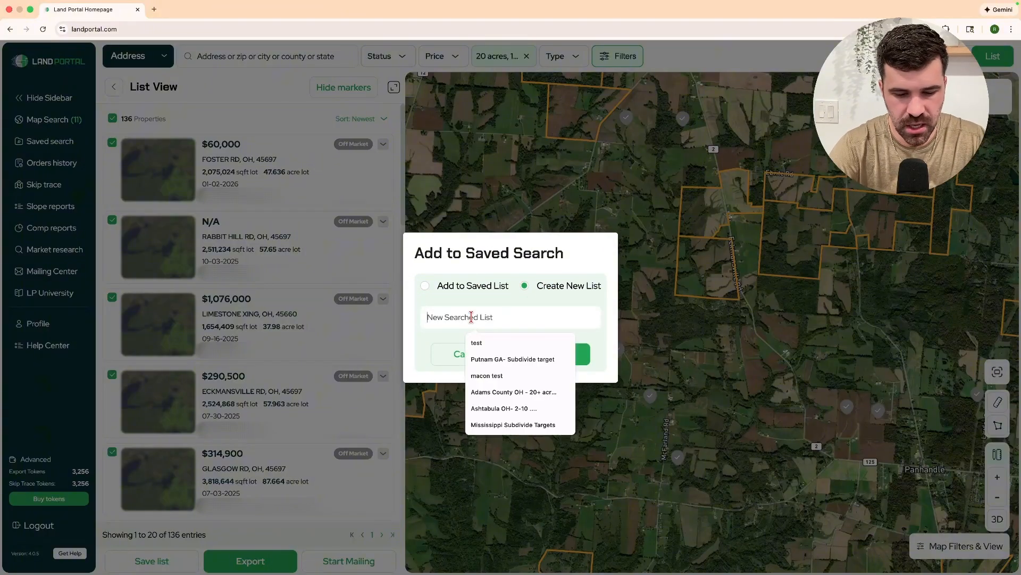
pyautogui.write('adama')
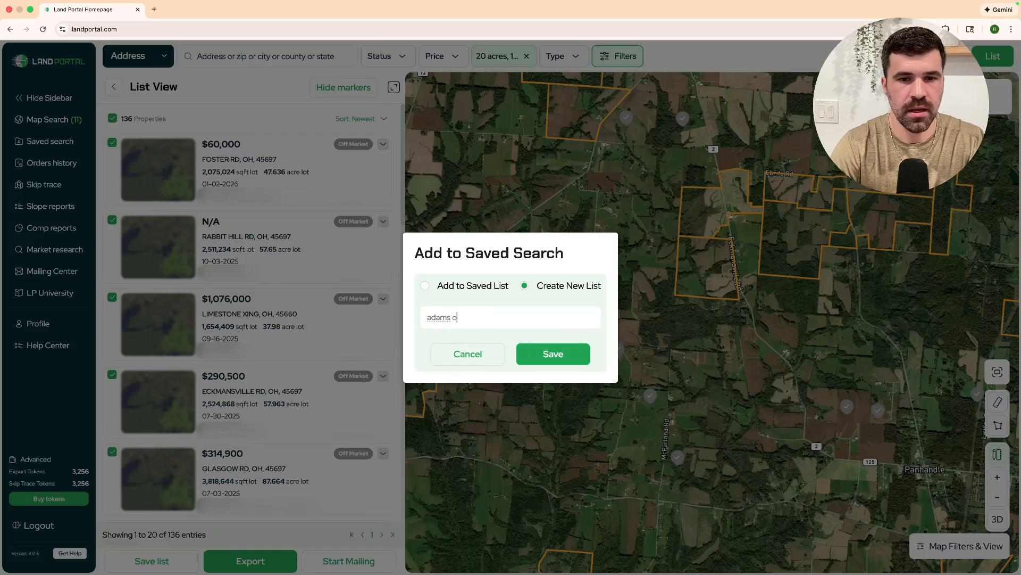
pyautogui.write('s county oh ')
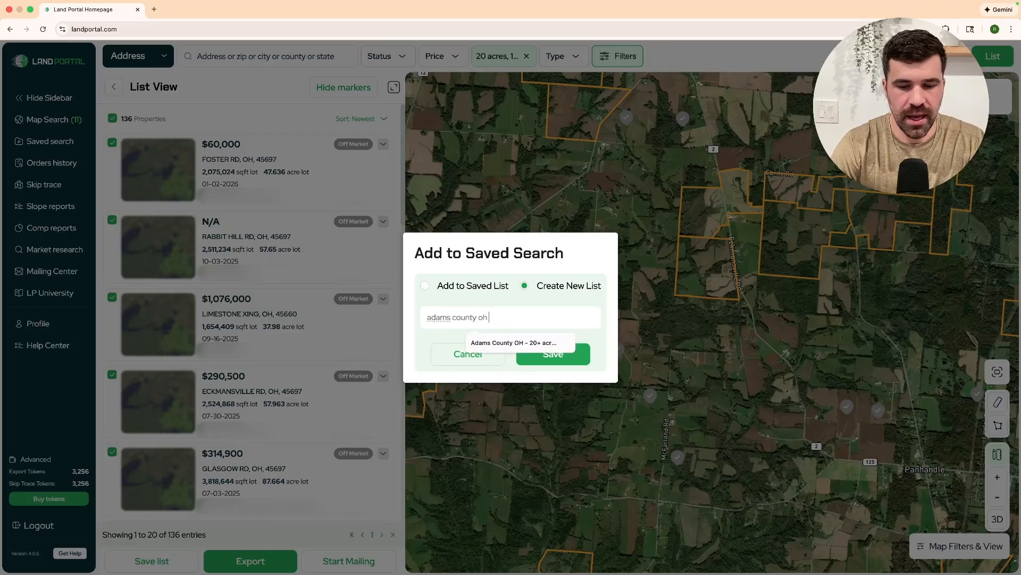
pyautogui.write('subdivide list')
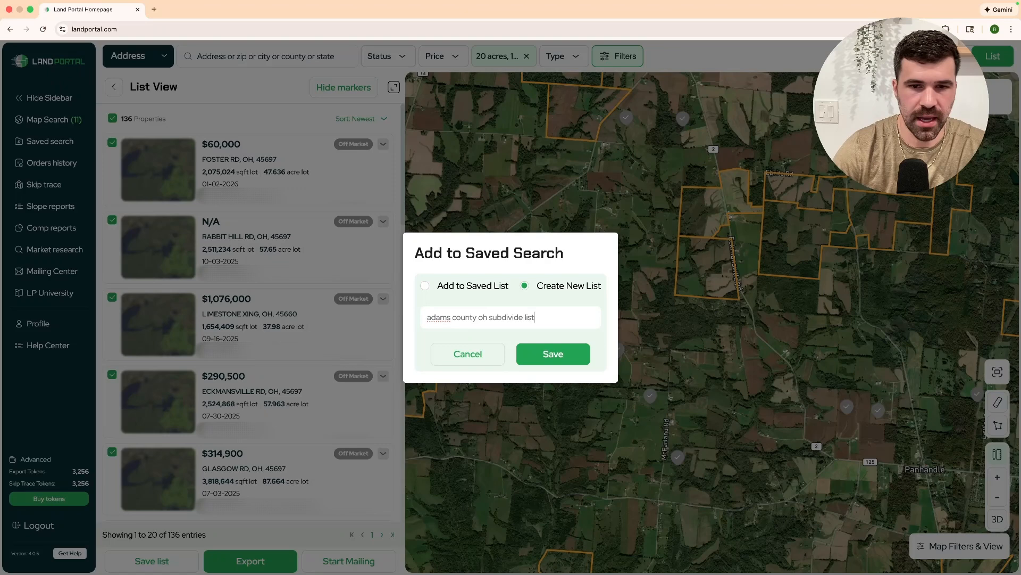
pyautogui.click(552, 353)
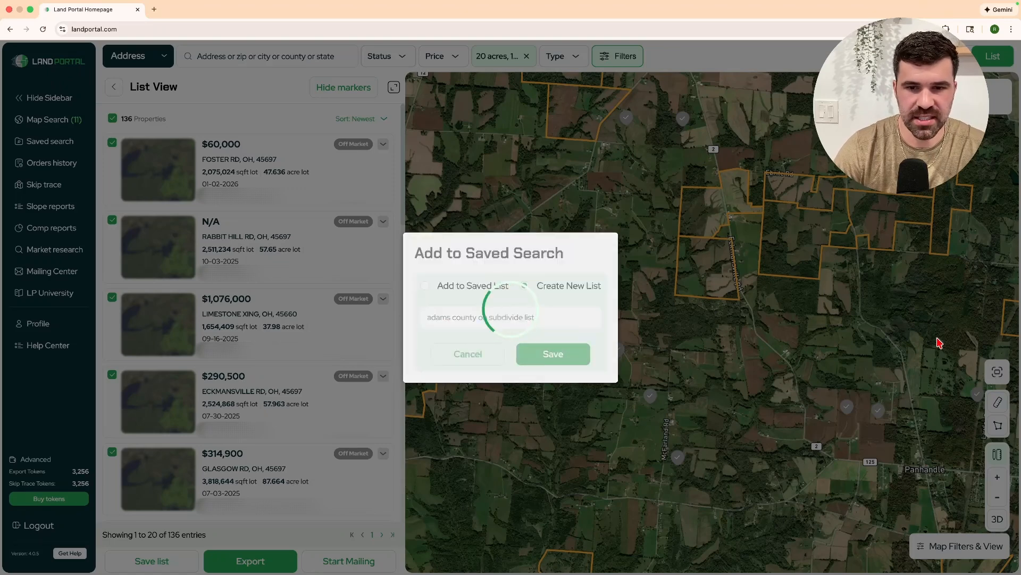
pyautogui.click(450, 323)
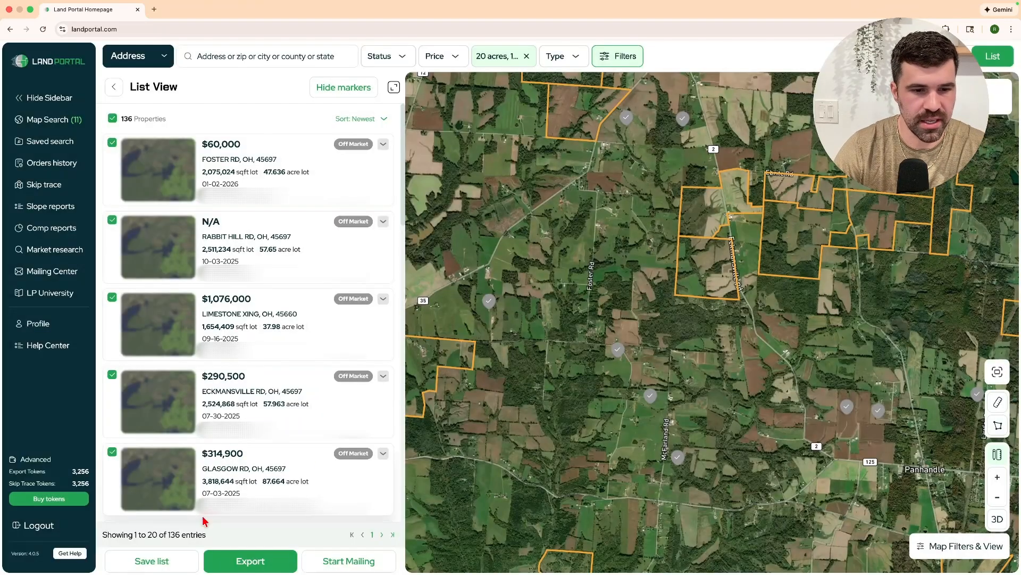
# In the search filters, set Acres max to 20 and clear the 8-acre buildable area minimum.
pyautogui.click(60, 118)
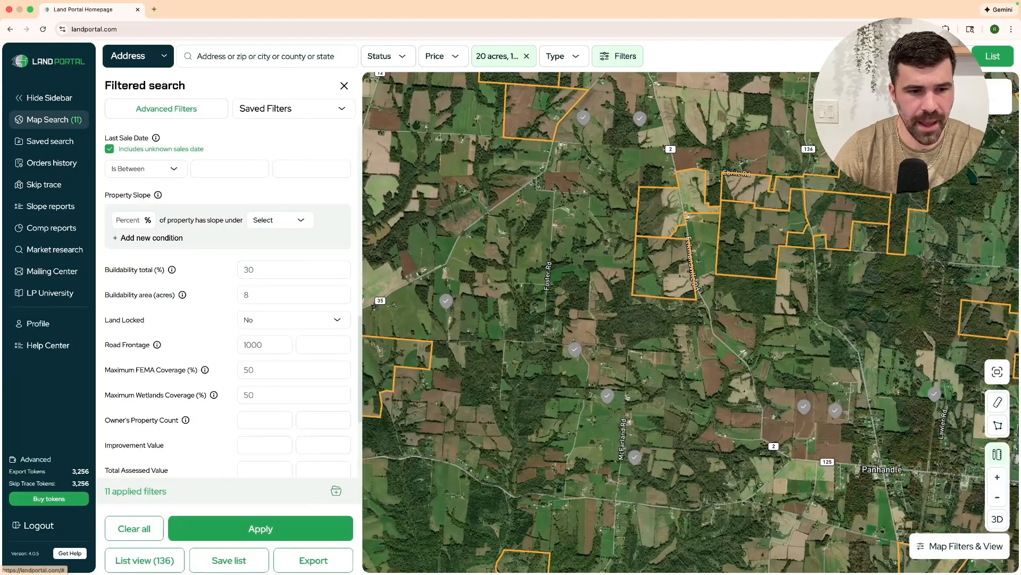
pyautogui.scroll(5, 261, 367)
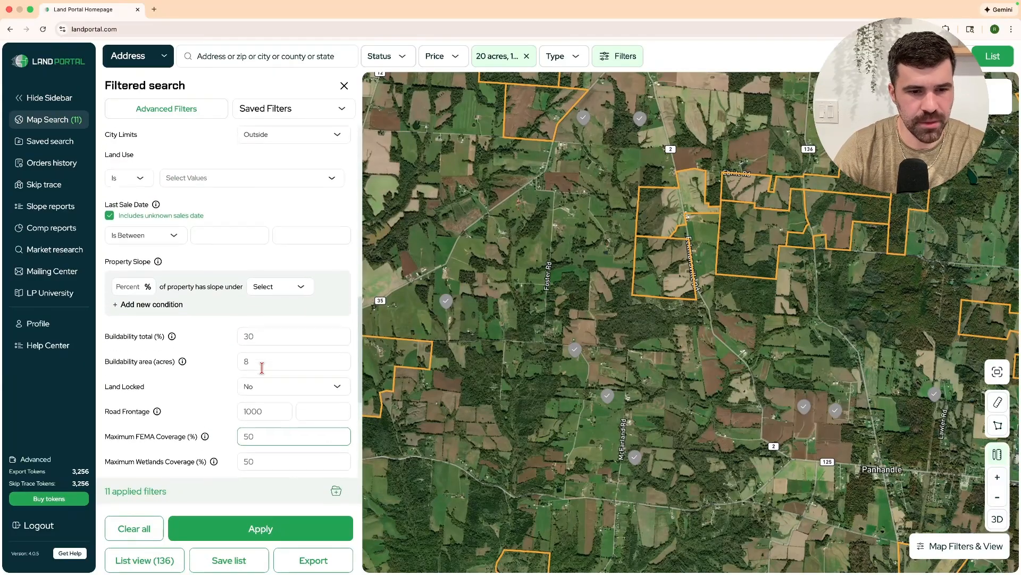
pyautogui.scroll(1, 261, 368)
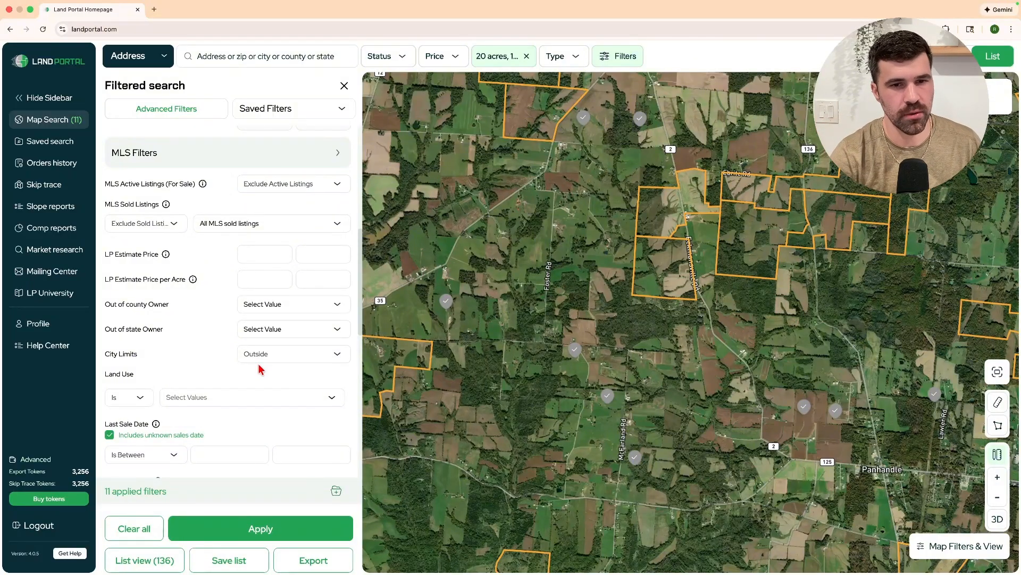
pyautogui.scroll(5, 261, 369)
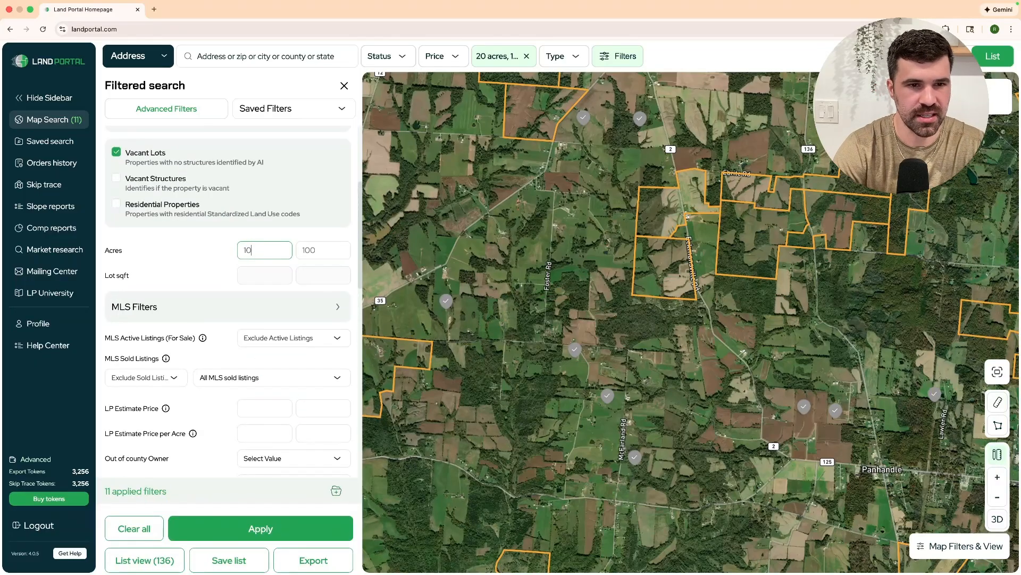
pyautogui.press('Tab')
pyautogui.write('20')
pyautogui.press('Tab')
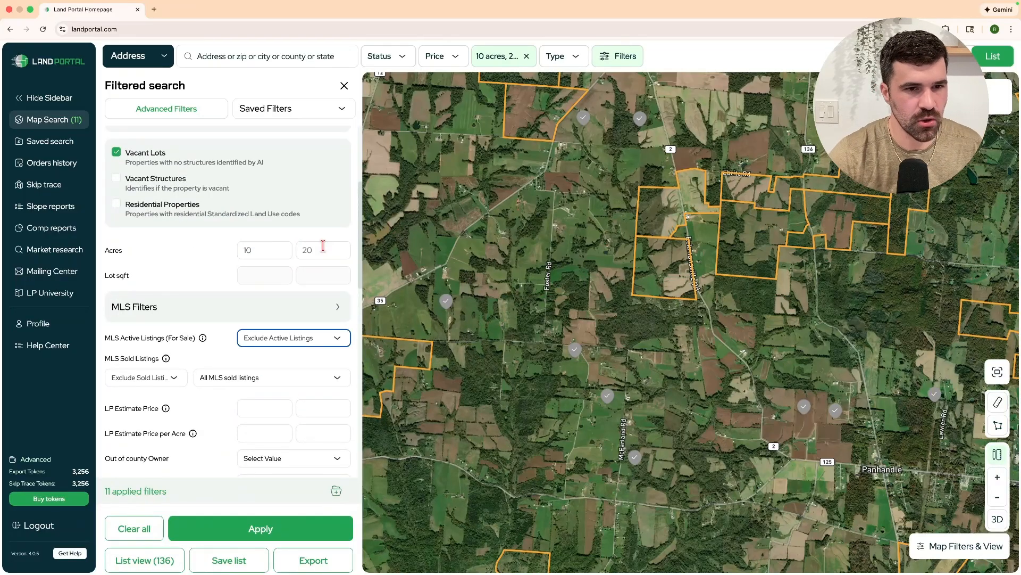
pyautogui.scroll(-1, 244, 250)
pyautogui.scroll(-1, 238, 245)
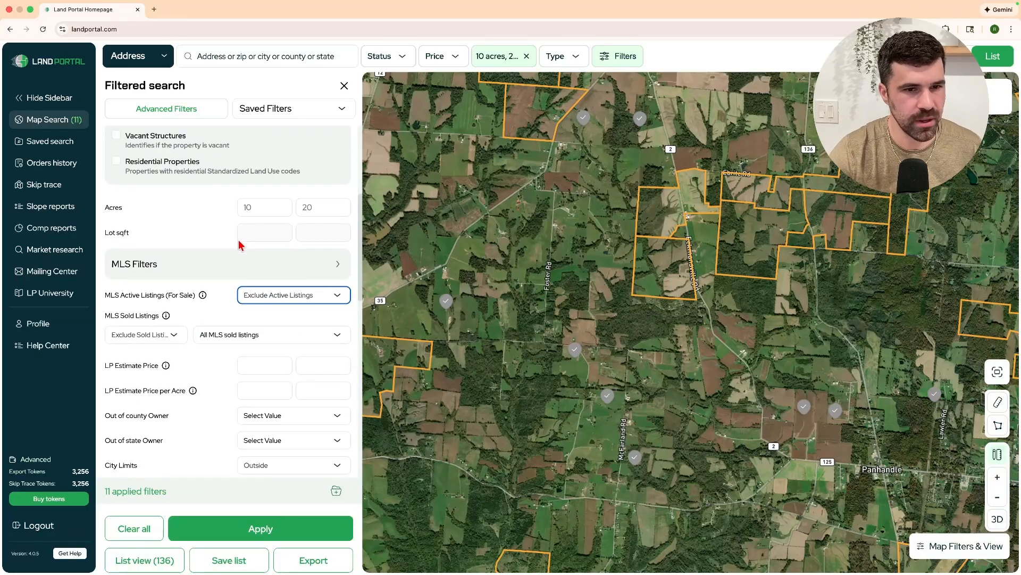
pyautogui.scroll(1, 239, 245)
pyautogui.scroll(-5, 238, 245)
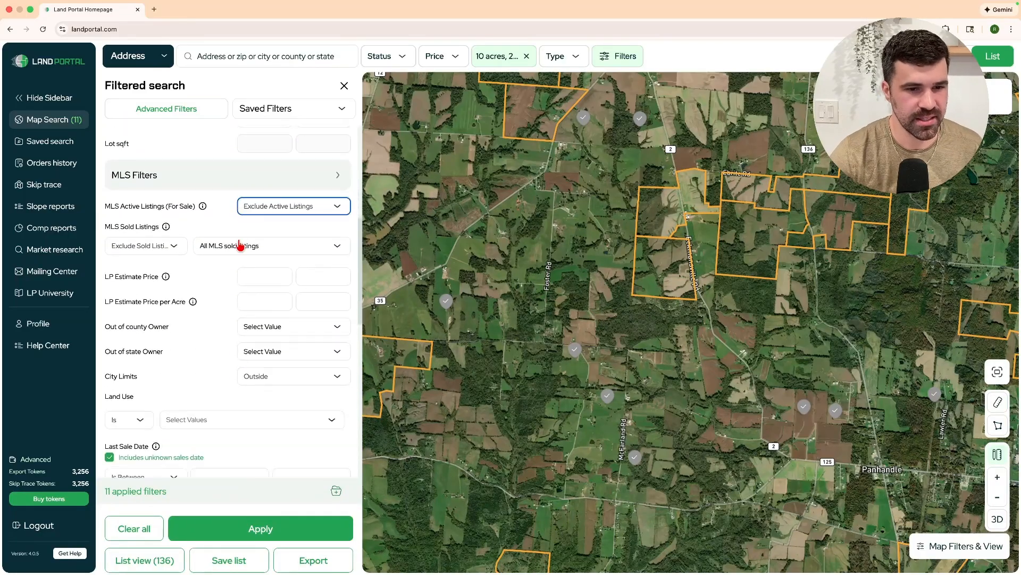
pyautogui.scroll(4, 219, 230)
pyautogui.scroll(-8, 278, 298)
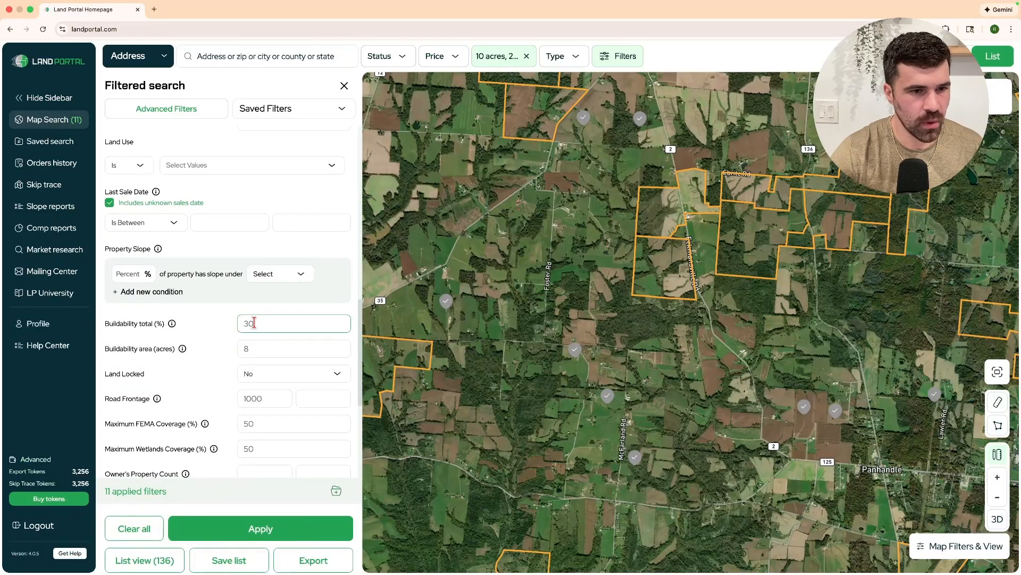
pyautogui.doubleClick(275, 348)
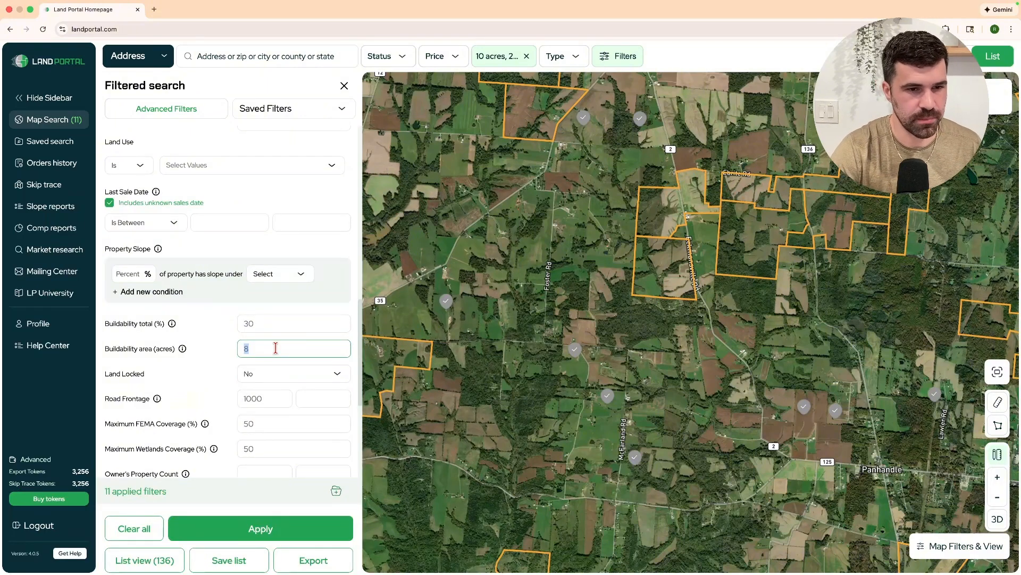
pyautogui.press('BackSpace')
pyautogui.scroll(1, 255, 348)
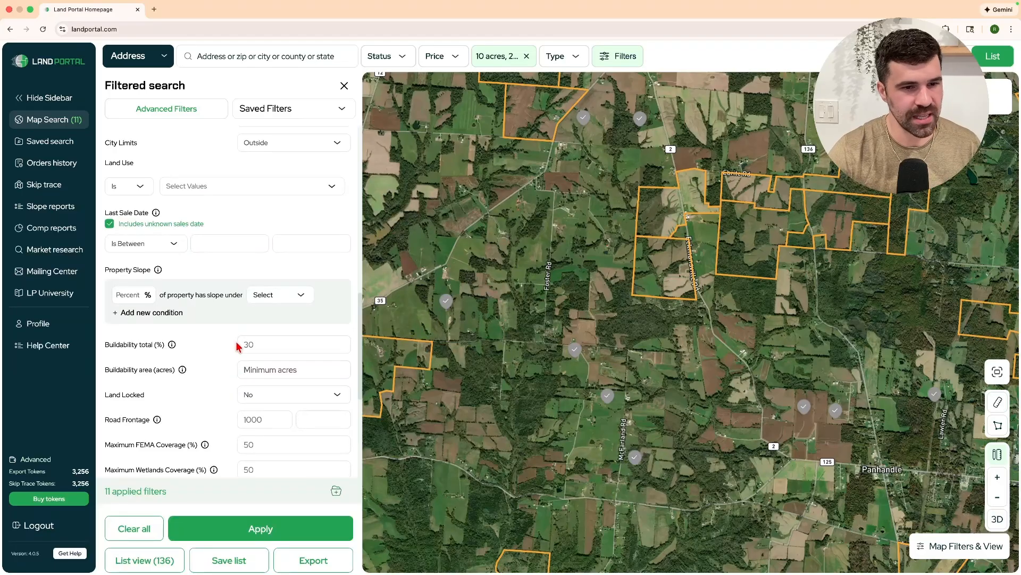
pyautogui.scroll(-1, 238, 347)
# Lower road frontage from 1000 to 500, apply the filters, and list the 98 results.
pyautogui.click(267, 378)
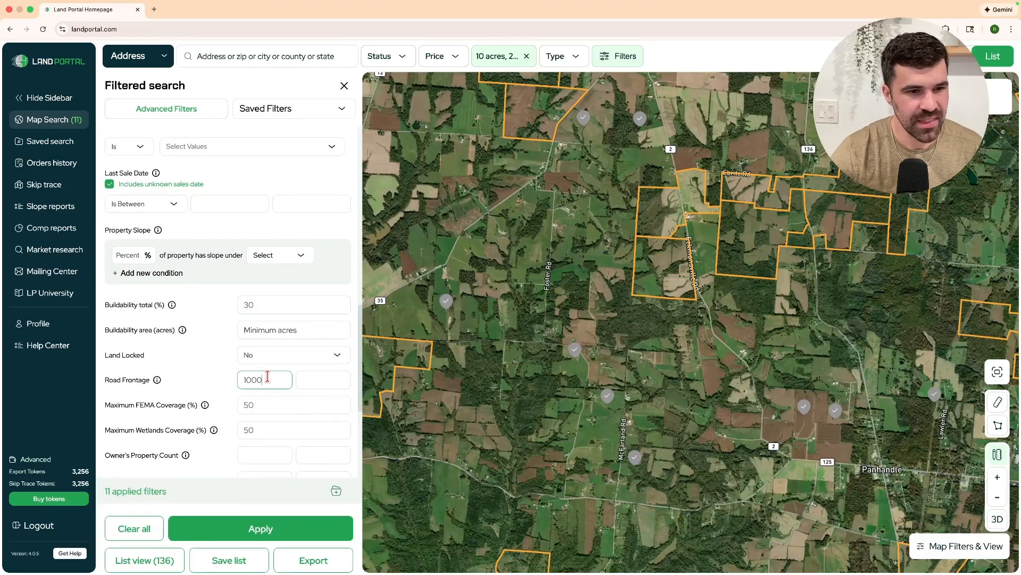
pyautogui.doubleClick(268, 376)
pyautogui.write('6')
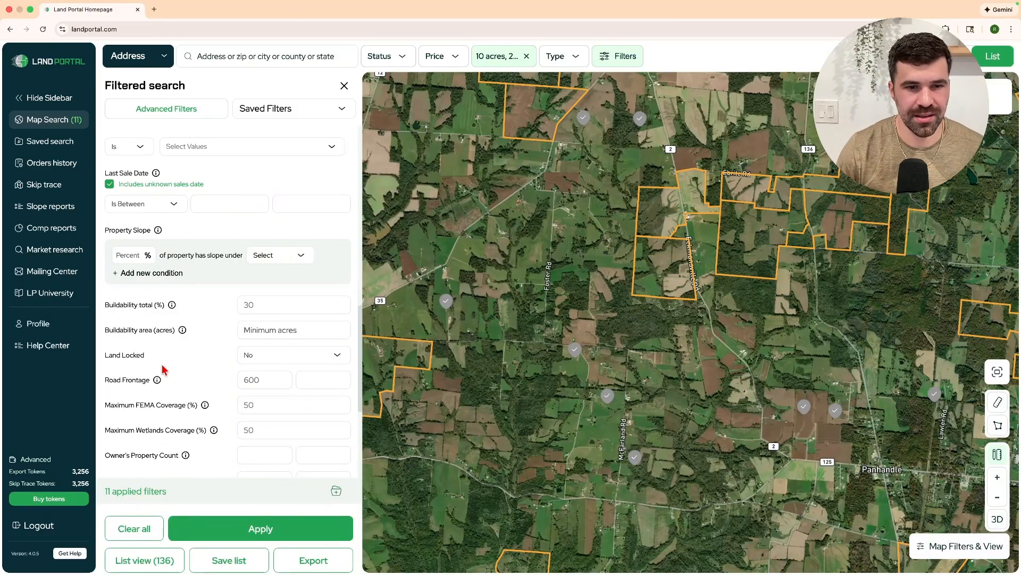
pyautogui.click(250, 379)
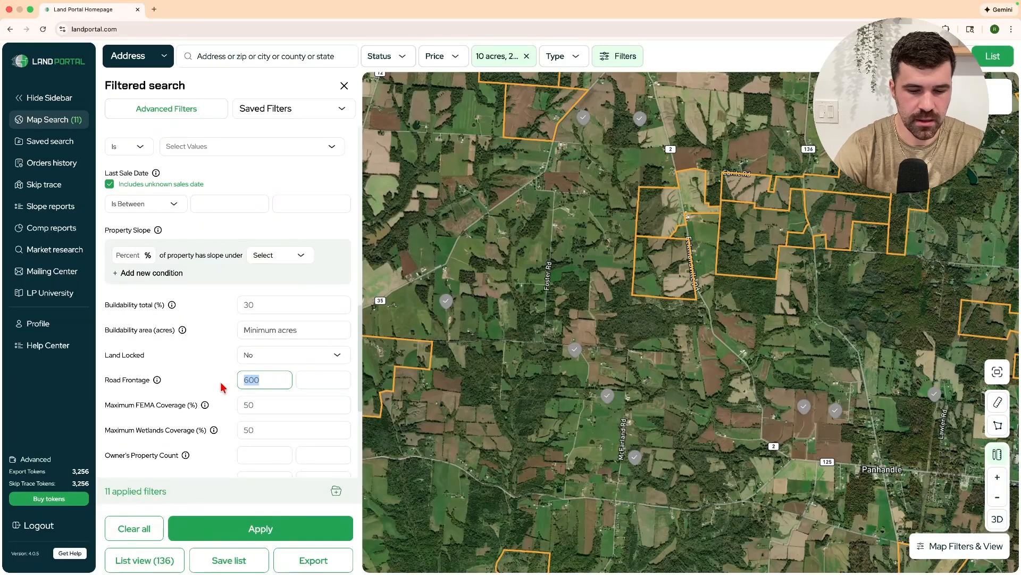
pyautogui.write('500')
pyautogui.hotkey('shift', 'Tab')
pyautogui.hotkey('shift', 'Tab')
pyautogui.hotkey('shift', 'Tab')
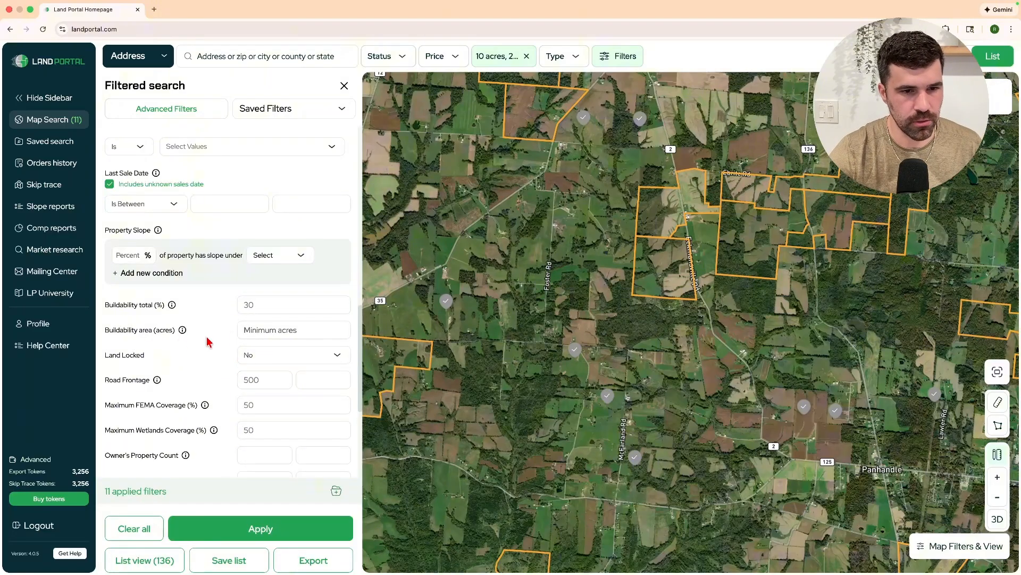
pyautogui.doubleClick(275, 380)
pyautogui.scroll(-1, 239, 397)
pyautogui.scroll(-3, 239, 398)
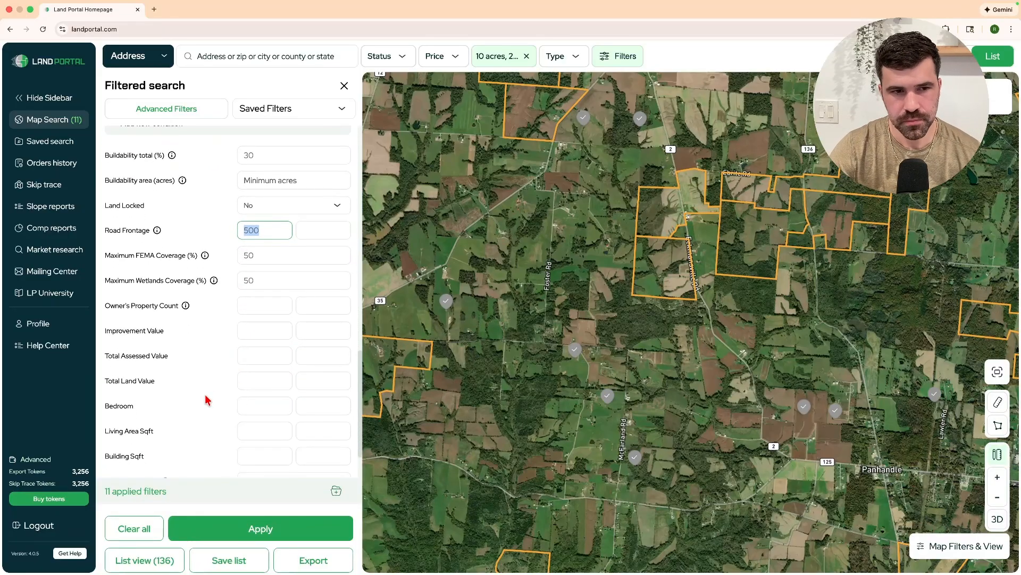
pyautogui.scroll(-2, 207, 400)
pyautogui.click(251, 528)
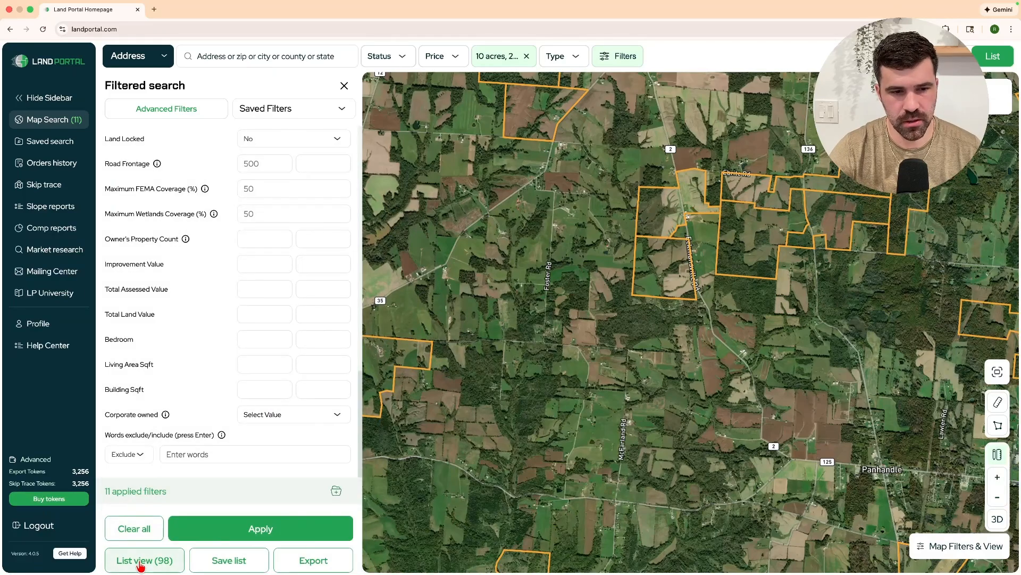
pyautogui.click(140, 561)
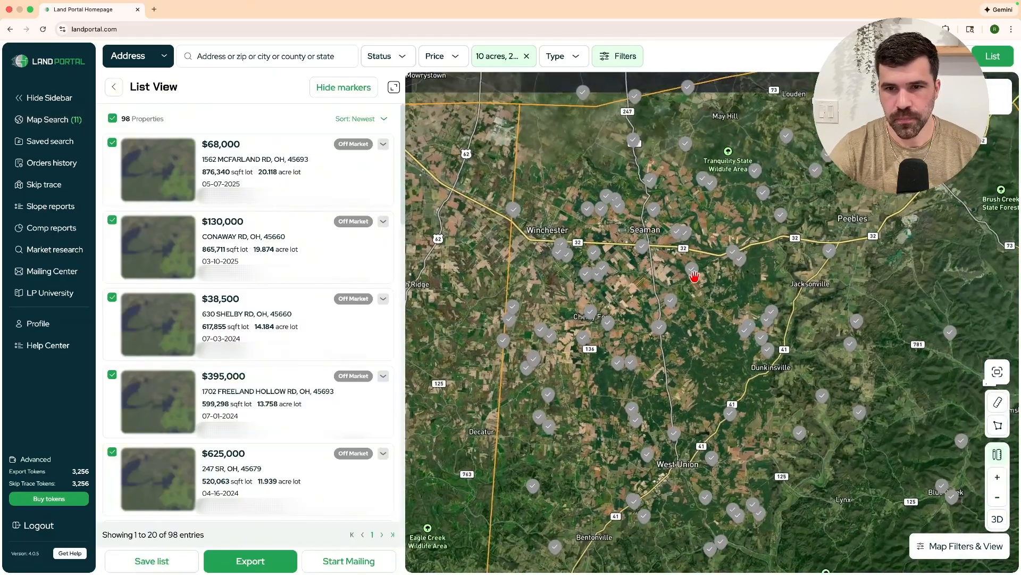
# Zoom in toward Peebles and bring Cemetery Rd and the field parcel into view.
pyautogui.moveTo(649, 281); pyautogui.dragTo(532, 340)
pyautogui.scroll(5, 698, 221)
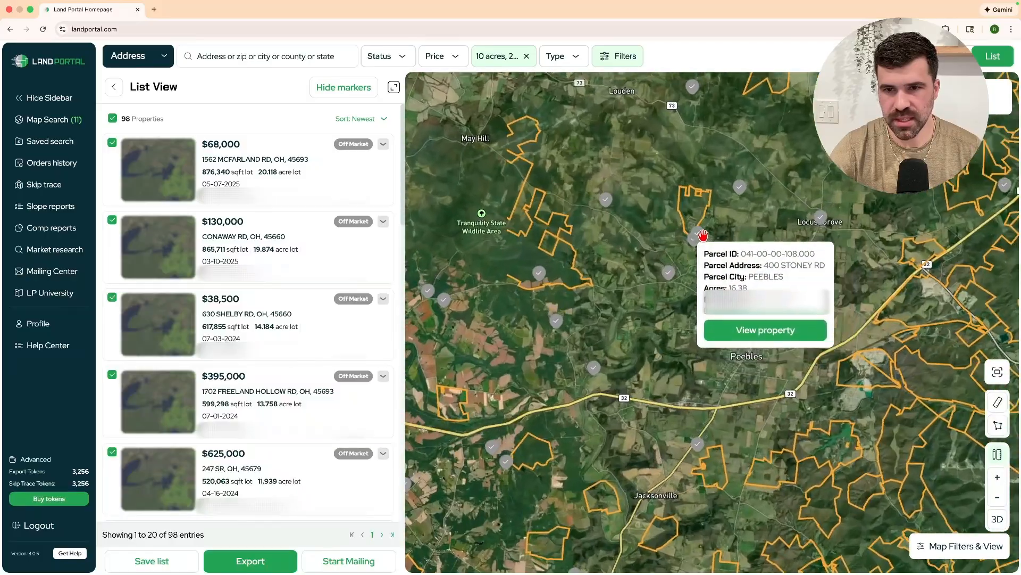
pyautogui.scroll(10, 703, 234)
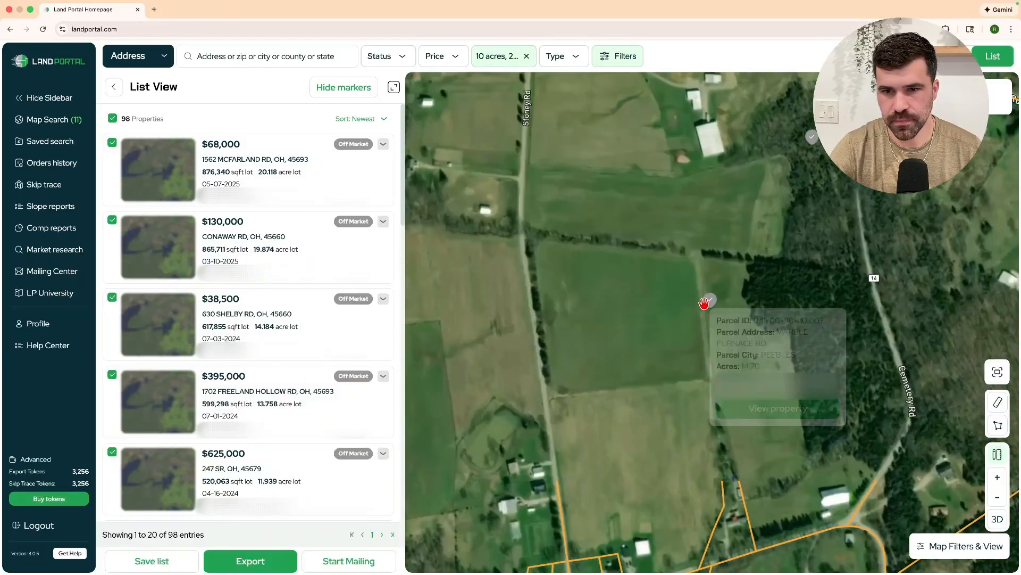
pyautogui.scroll(2, 703, 304)
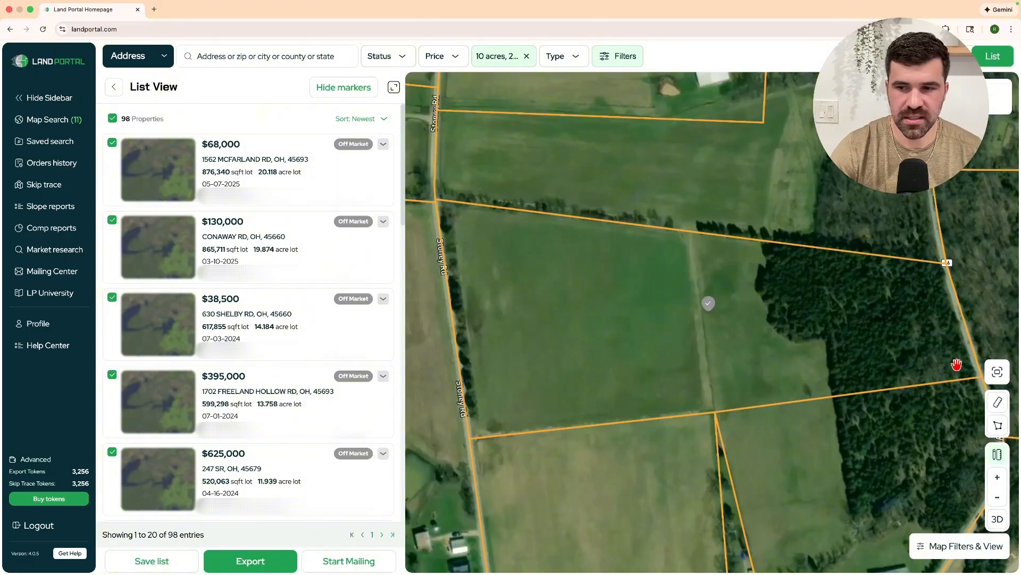
pyautogui.moveTo(773, 298); pyautogui.dragTo(697, 303)
pyautogui.scroll(-1, 697, 303)
pyautogui.moveTo(571, 309); pyautogui.dragTo(624, 304)
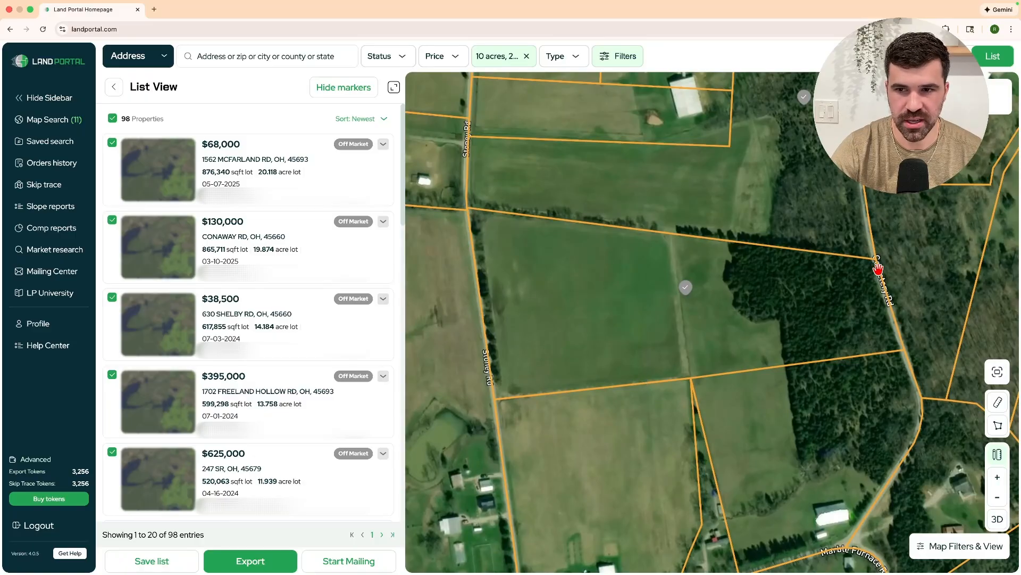
# Zoom out to see neighbouring parcels and buildings, repositioning the map around Peebles.
pyautogui.moveTo(679, 361); pyautogui.dragTo(651, 539)
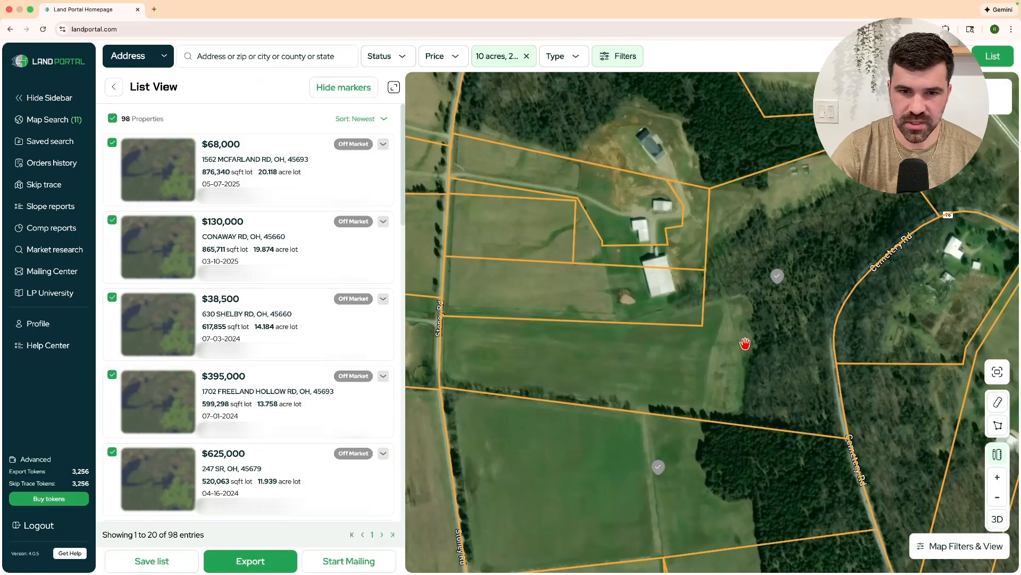
pyautogui.scroll(-10, 744, 343)
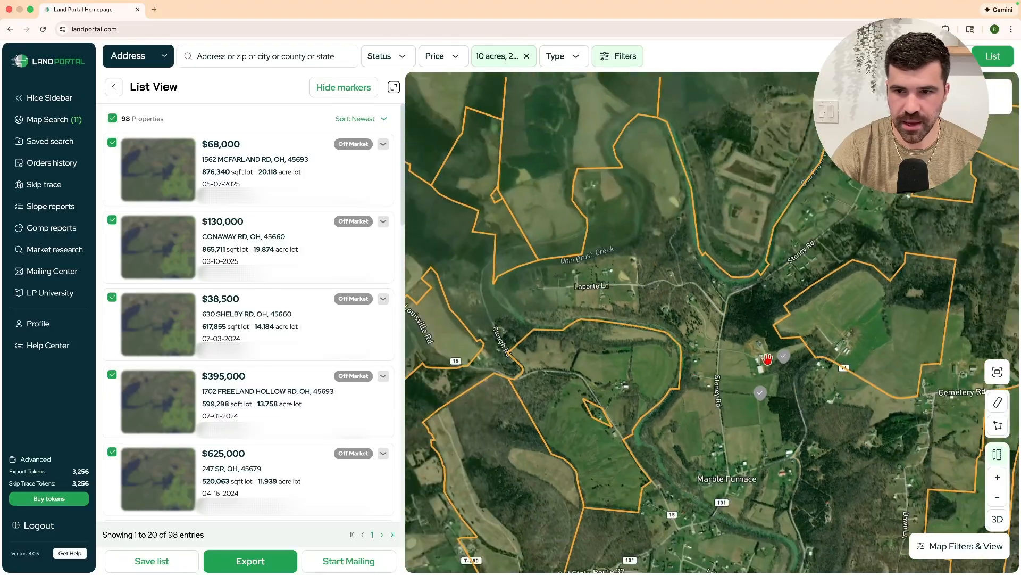
pyautogui.moveTo(768, 359); pyautogui.dragTo(577, 253)
pyautogui.moveTo(761, 438); pyautogui.dragTo(758, 303)
pyautogui.scroll(-5, 781, 347)
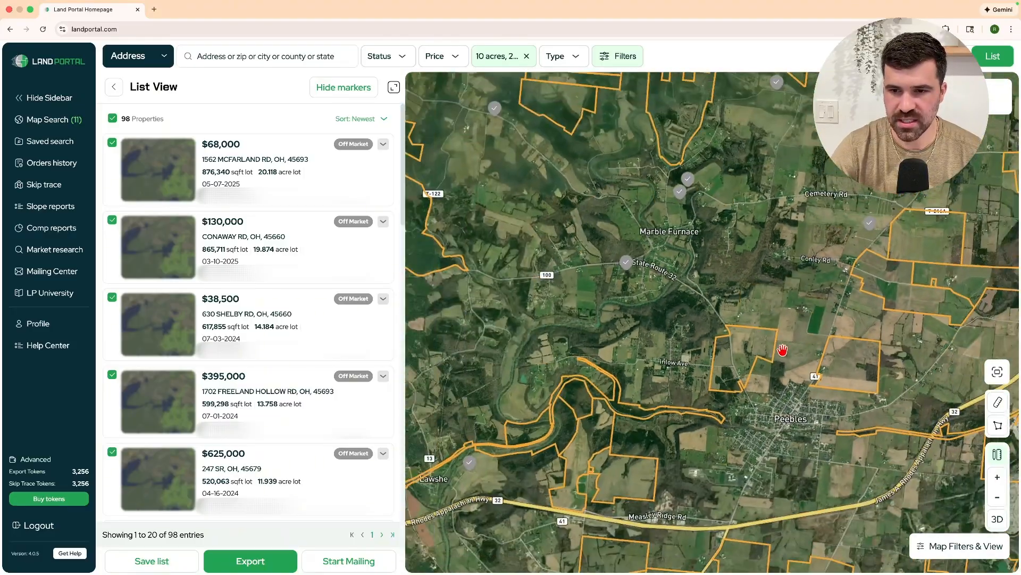
pyautogui.moveTo(782, 350); pyautogui.dragTo(691, 207)
pyautogui.moveTo(774, 197); pyautogui.dragTo(599, 353)
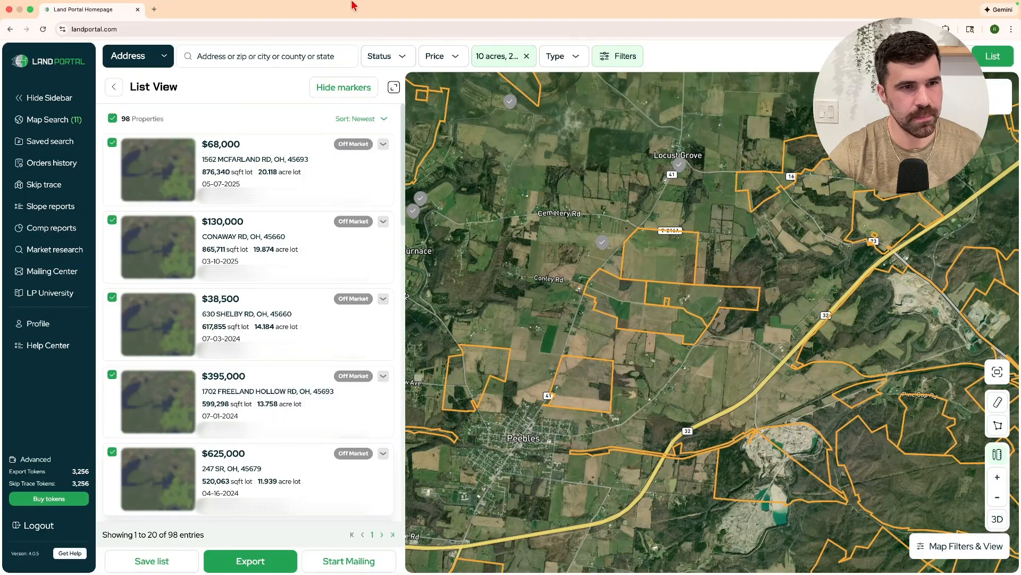
# Apply road frontage 1000 and an 8-acre buildable area minimum, cutting results to 34.
pyautogui.click(75, 119)
pyautogui.scroll(2, 246, 158)
pyautogui.click(260, 202)
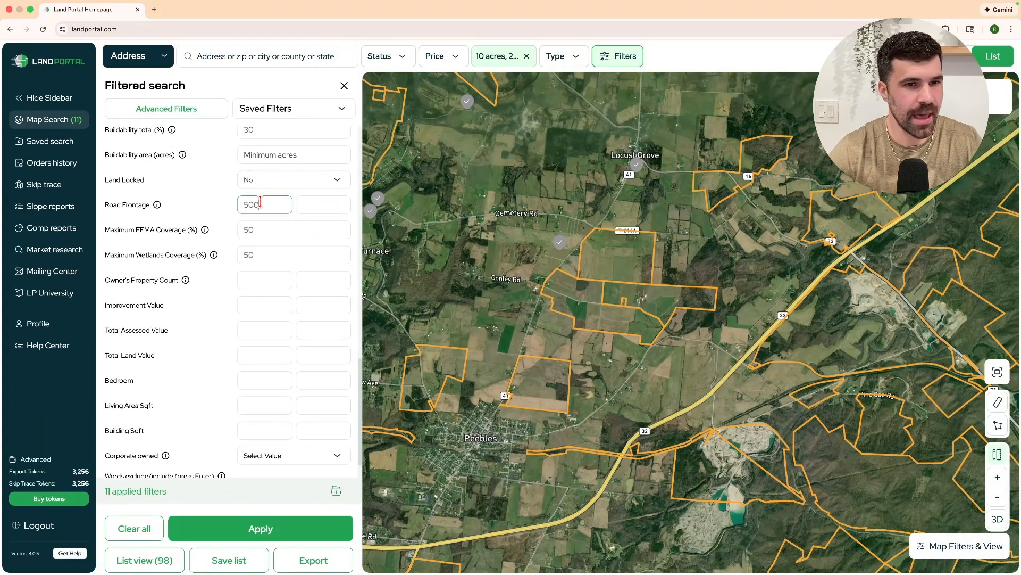
pyautogui.write('1000')
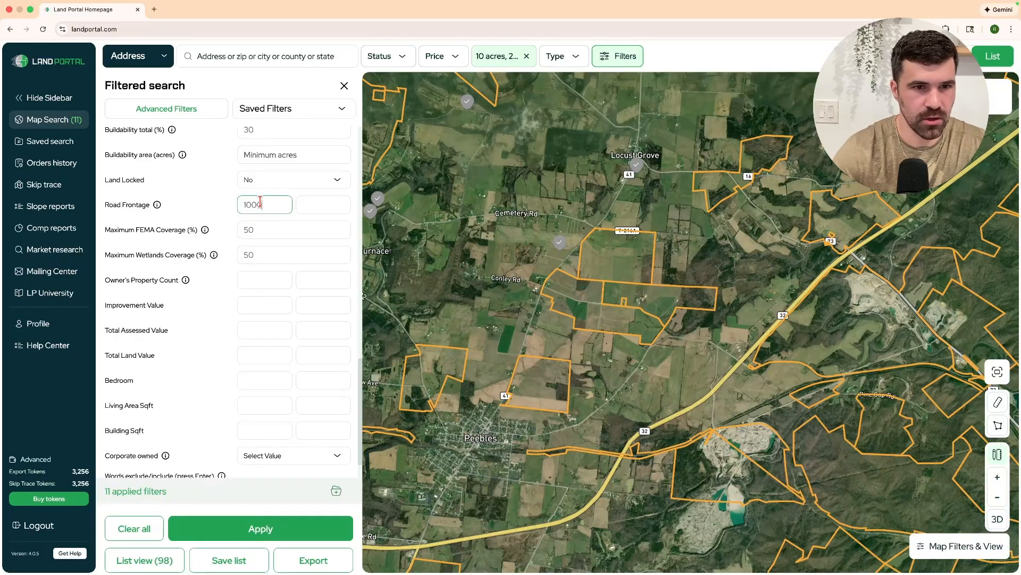
pyautogui.scroll(2, 260, 203)
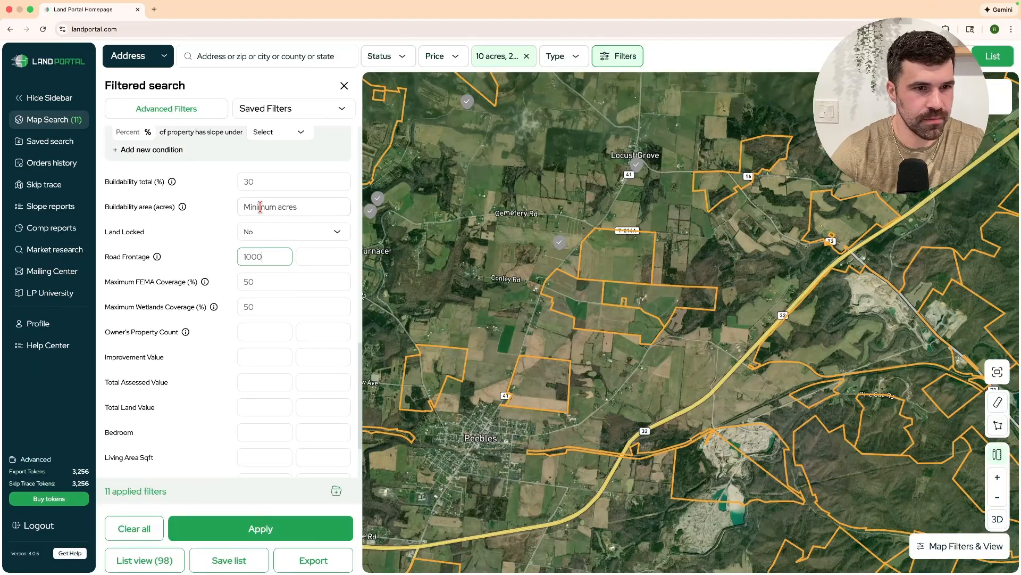
pyautogui.click(260, 206)
pyautogui.write('9')
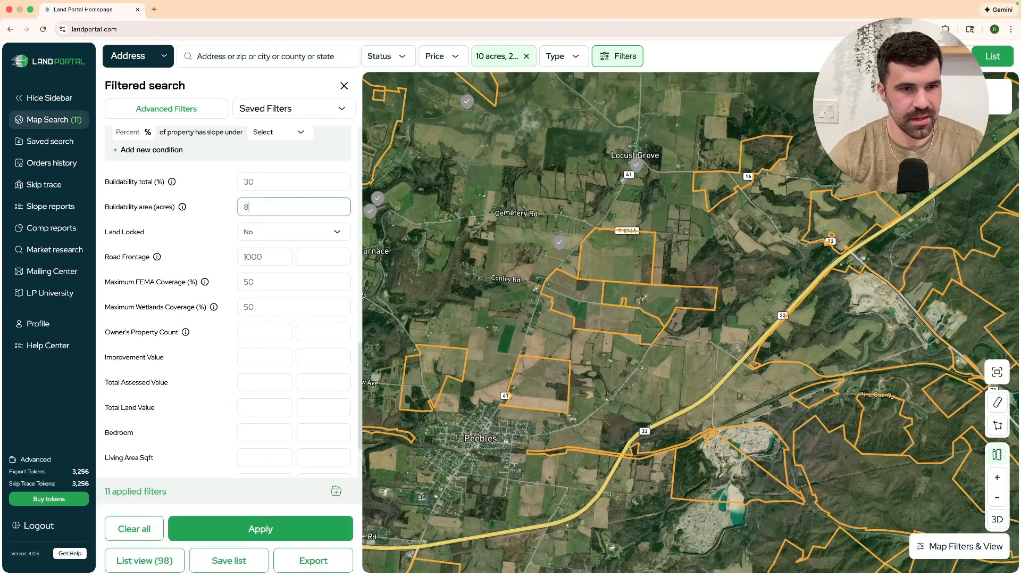
pyautogui.click(175, 530)
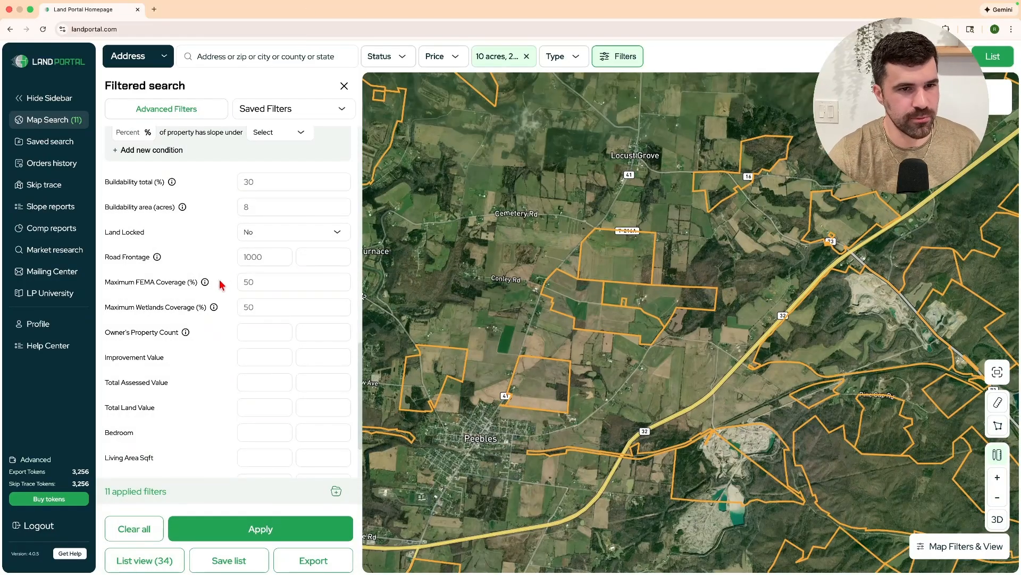
# Remove the buildable area minimum and set road frontage back to 500, restoring 98 results.
pyautogui.click(253, 212)
pyautogui.doubleClick(255, 208)
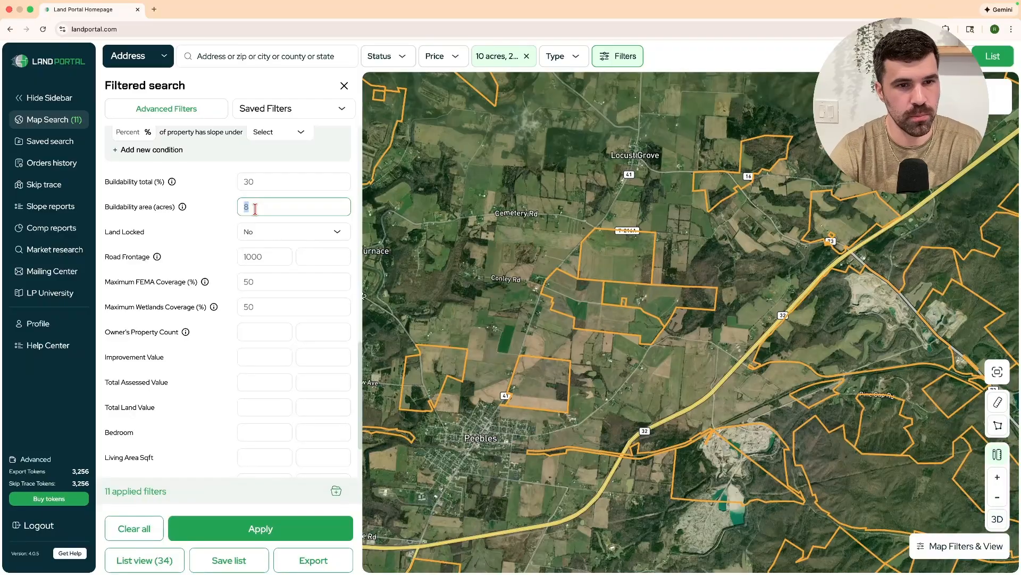
pyautogui.press('BackSpace')
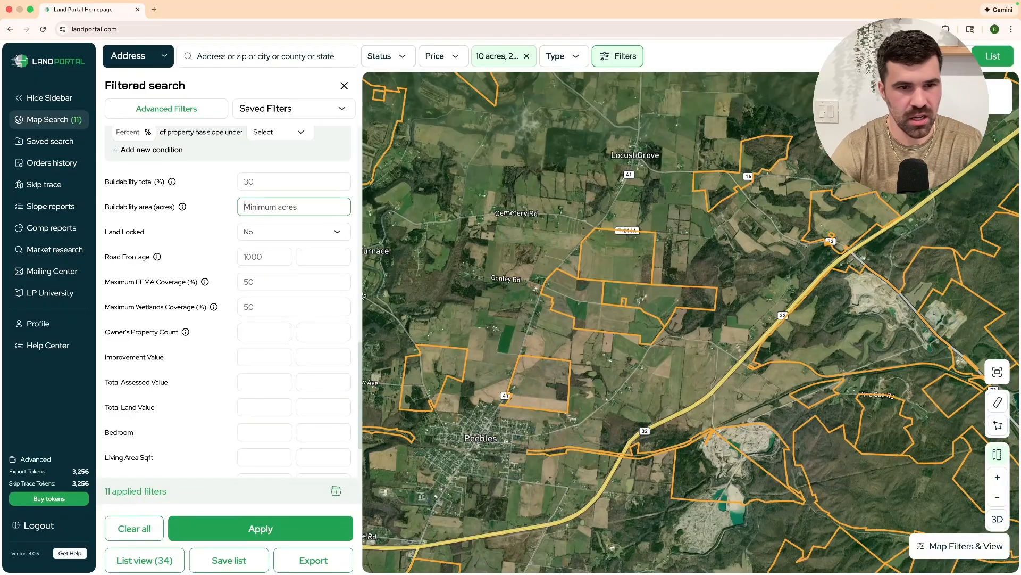
pyautogui.doubleClick(268, 259)
pyautogui.write('5')
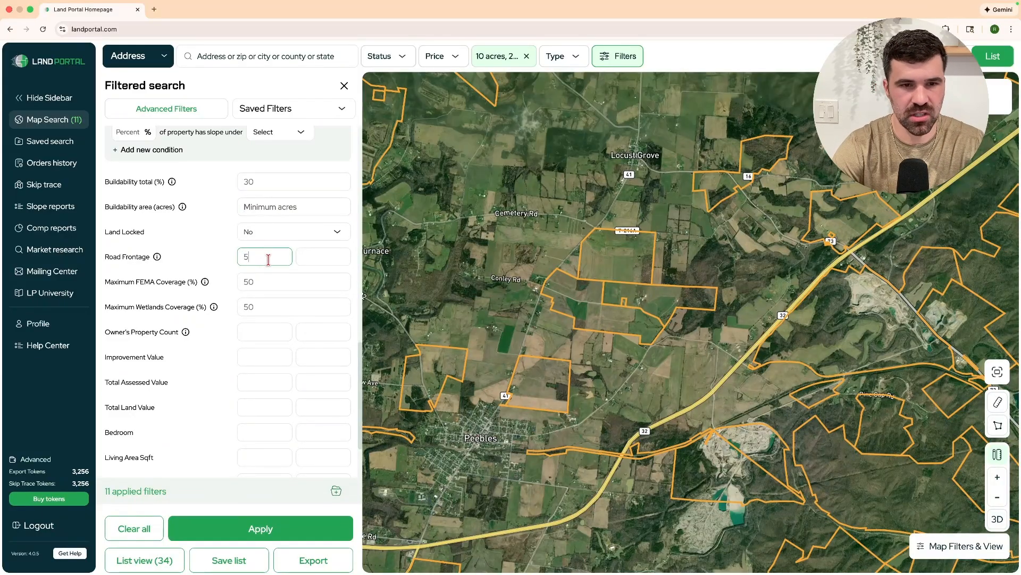
pyautogui.click(260, 529)
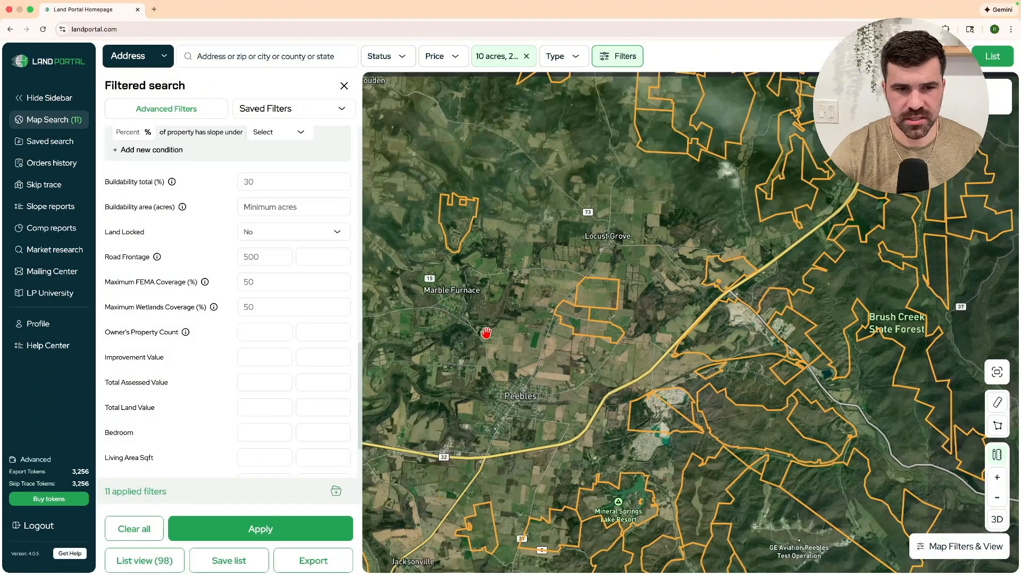
# List the 98 properties and zoom the map in on the Bailey Rd parcels near Dunkinsville.
pyautogui.click(144, 560)
pyautogui.scroll(-3, 510, 408)
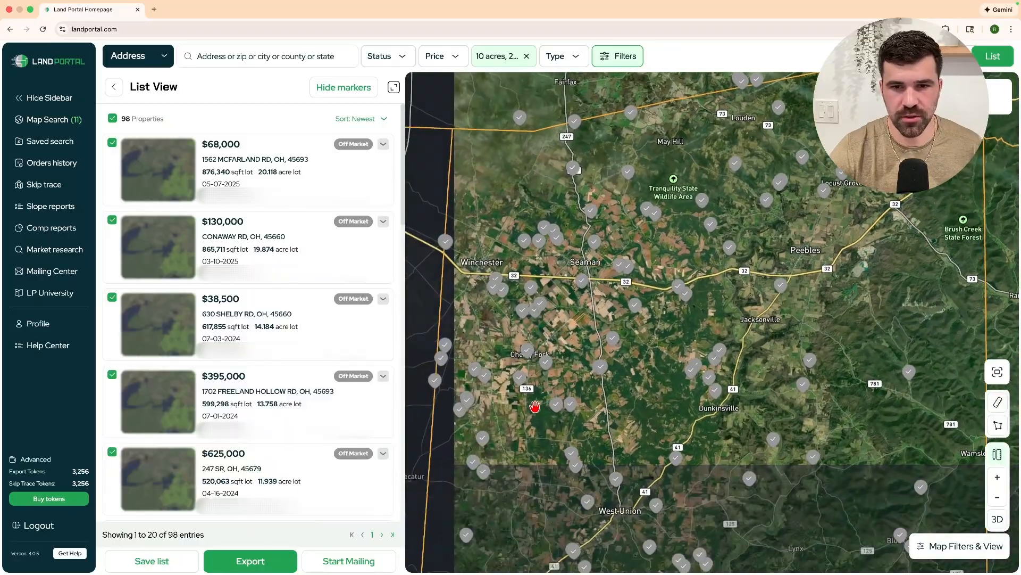
pyautogui.moveTo(536, 406); pyautogui.dragTo(542, 317)
pyautogui.scroll(3, 703, 279)
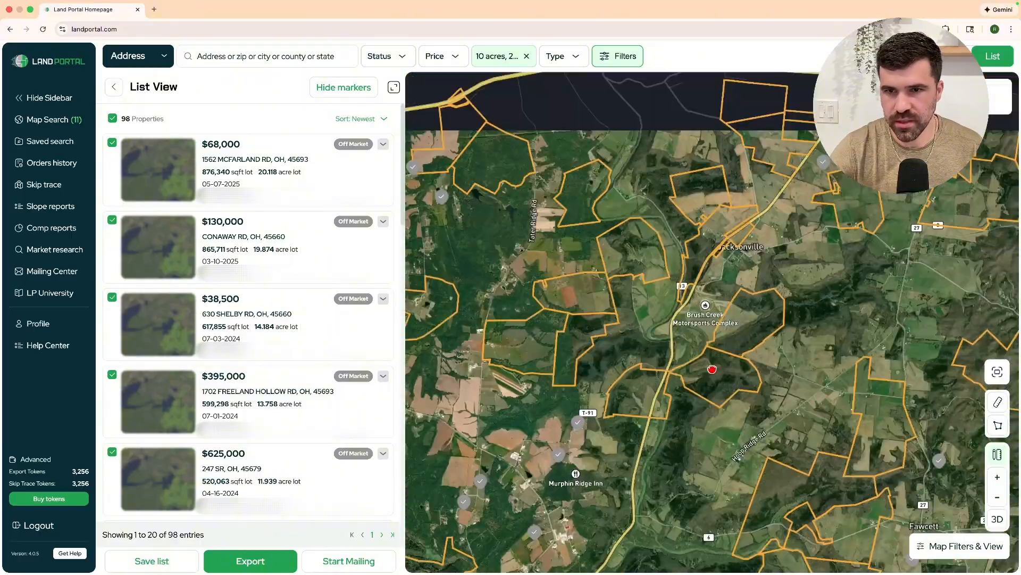
pyautogui.moveTo(712, 370); pyautogui.dragTo(867, 468)
pyautogui.scroll(8, 574, 278)
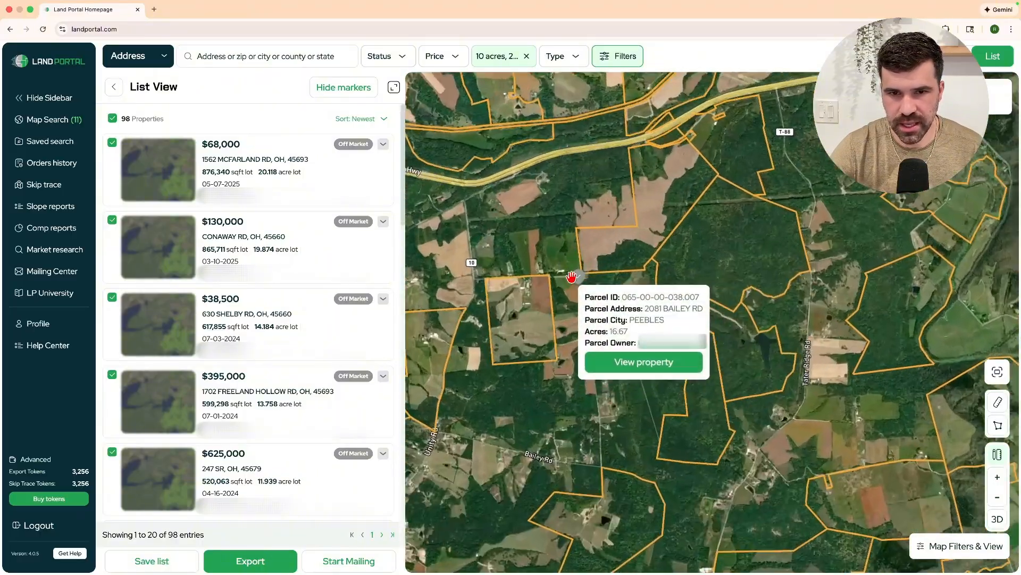
pyautogui.scroll(5, 580, 304)
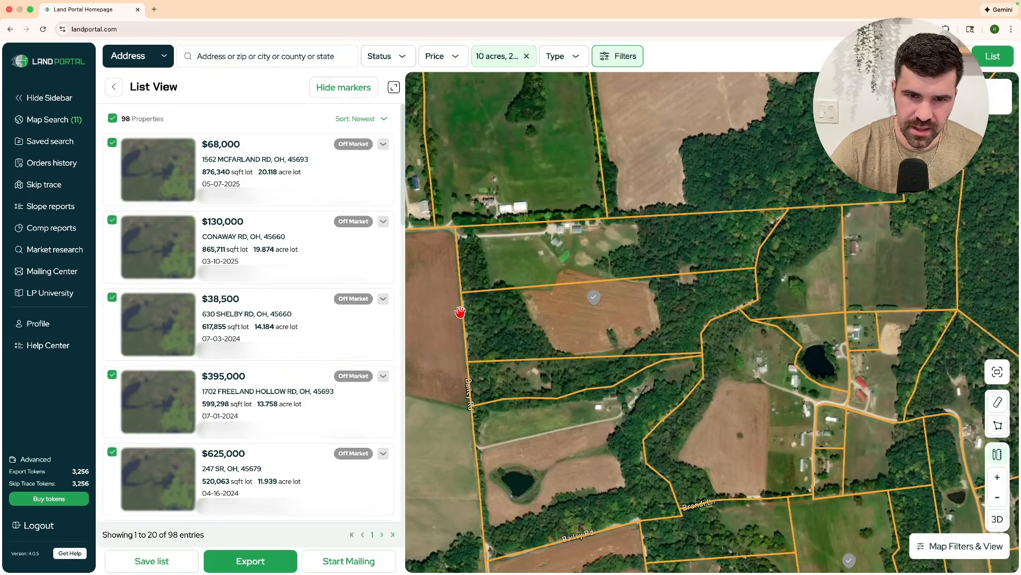
pyautogui.scroll(2, 466, 310)
pyautogui.click(534, 321)
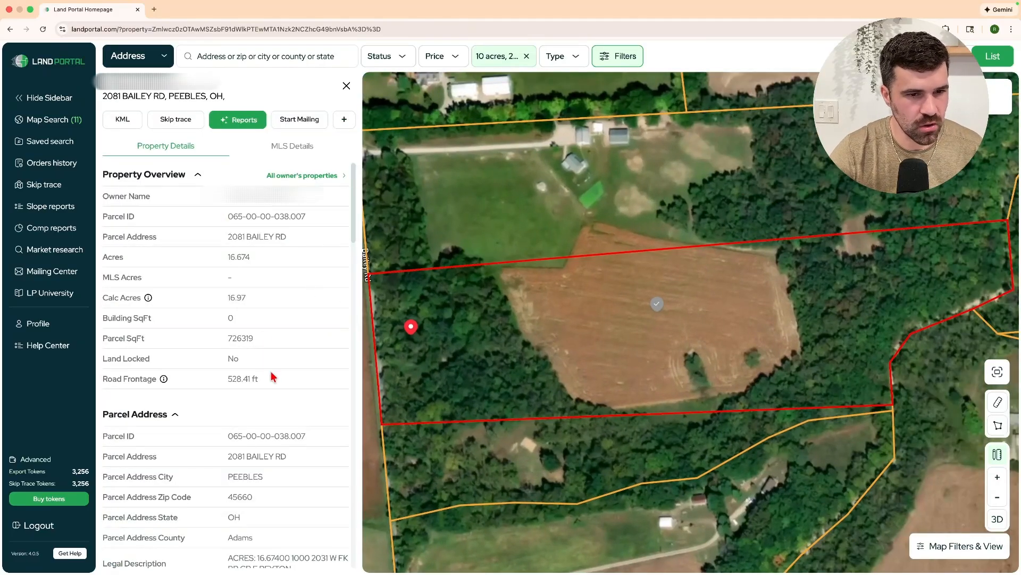
pyautogui.moveTo(273, 376); pyautogui.dragTo(196, 381)
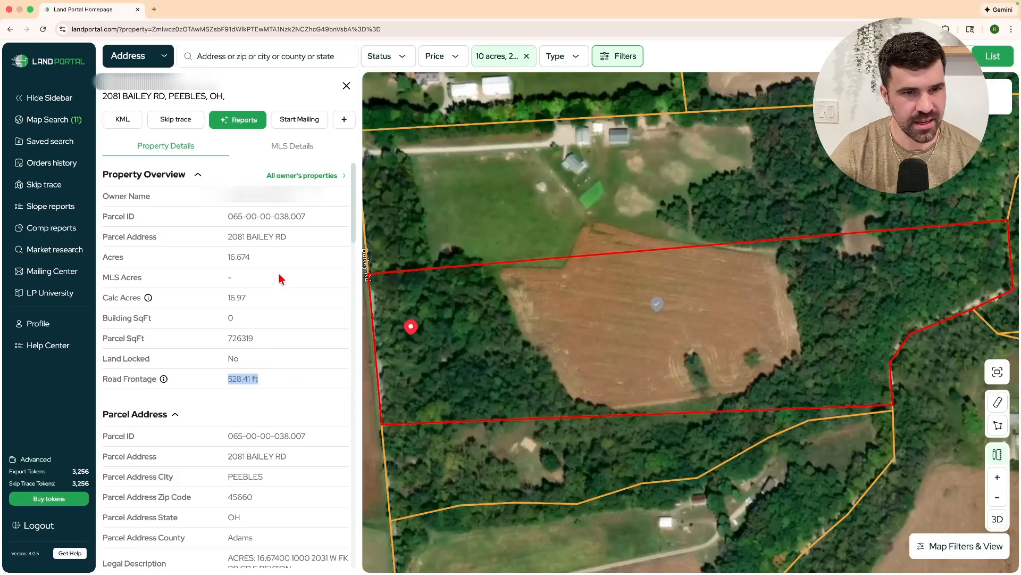
pyautogui.moveTo(255, 258); pyautogui.dragTo(226, 258)
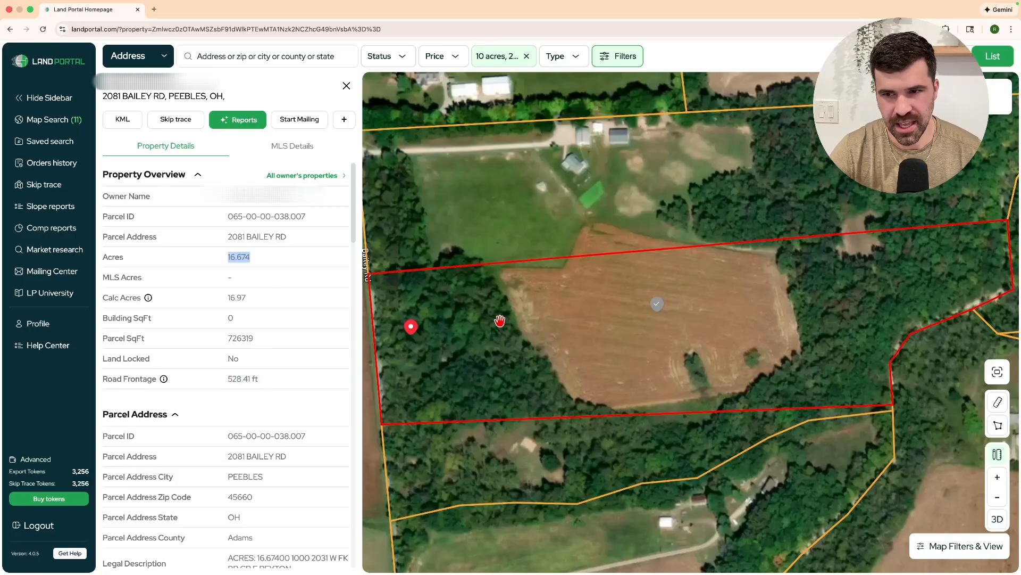
pyautogui.moveTo(393, 322); pyautogui.dragTo(460, 327)
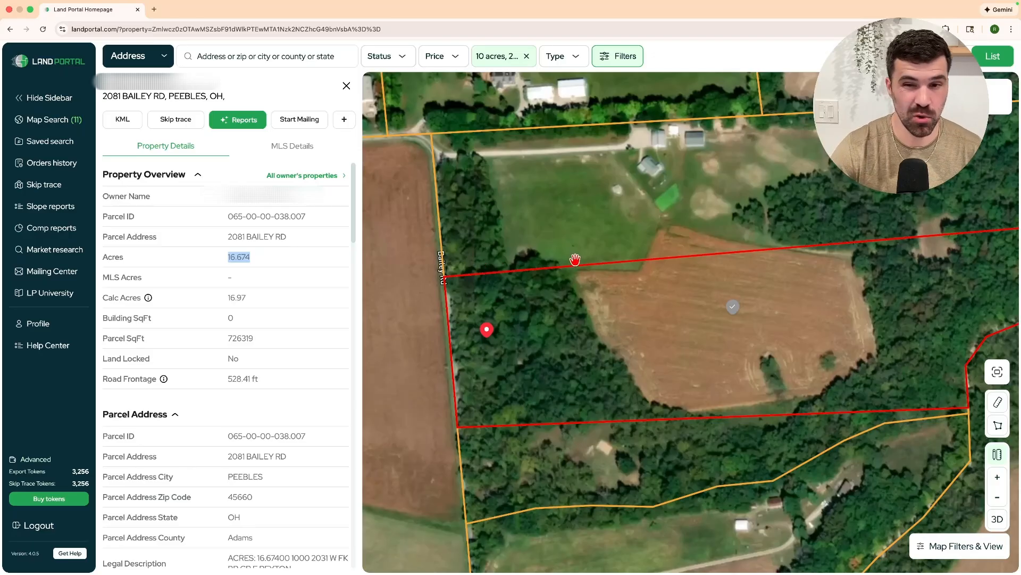
pyautogui.scroll(-5, 533, 267)
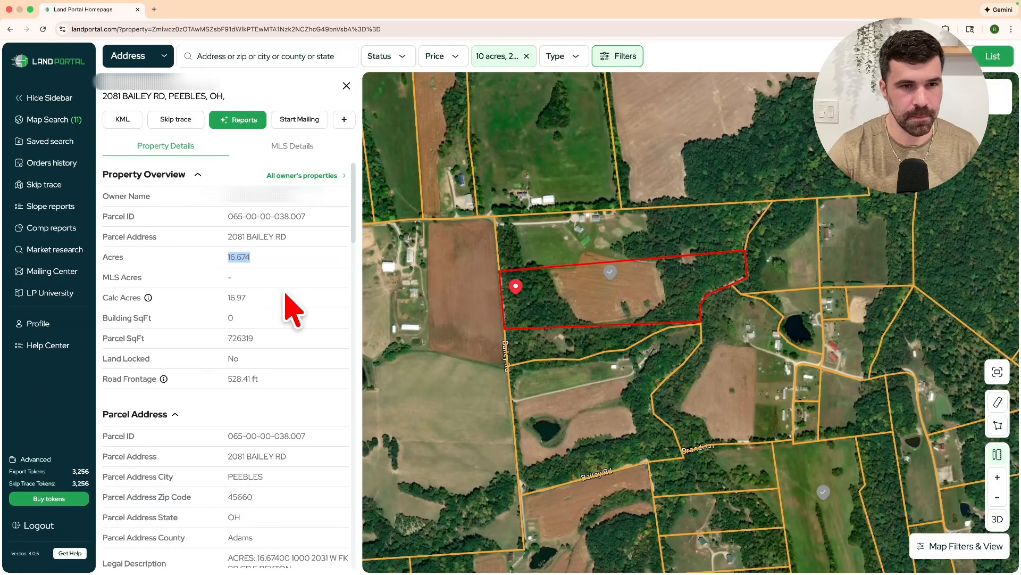
pyautogui.click(54, 121)
# Add the 98 parcels to the existing 'adams county oh subdivide list' and open it.
pyautogui.scroll(-3, 292, 376)
pyautogui.click(228, 560)
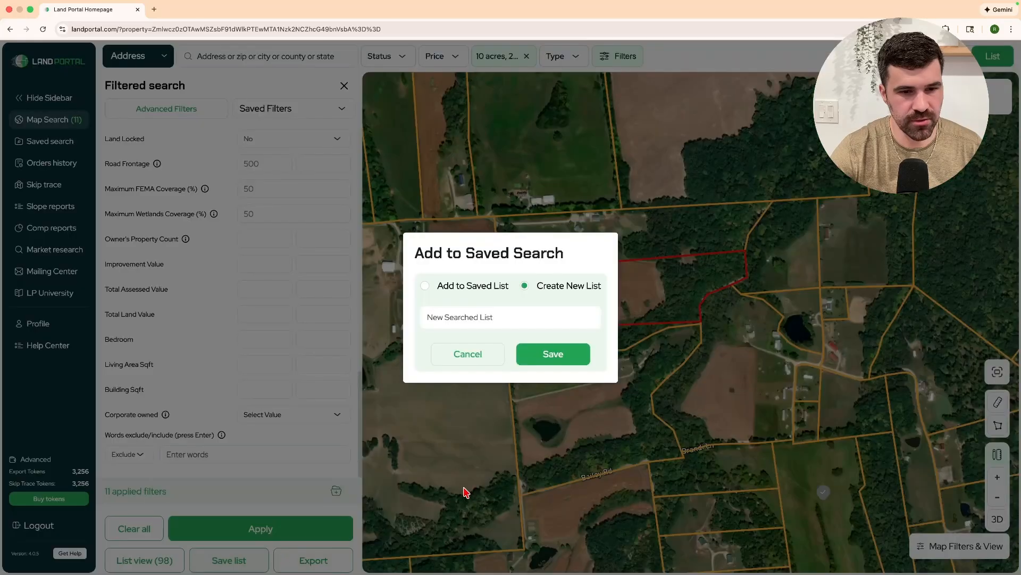
pyautogui.click(482, 288)
pyautogui.click(488, 317)
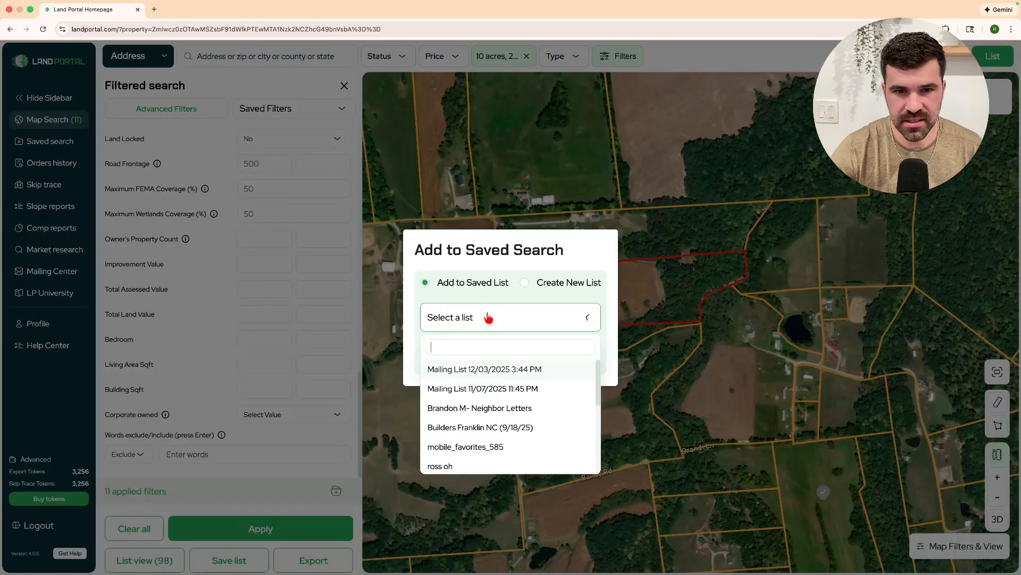
pyautogui.scroll(-5, 466, 446)
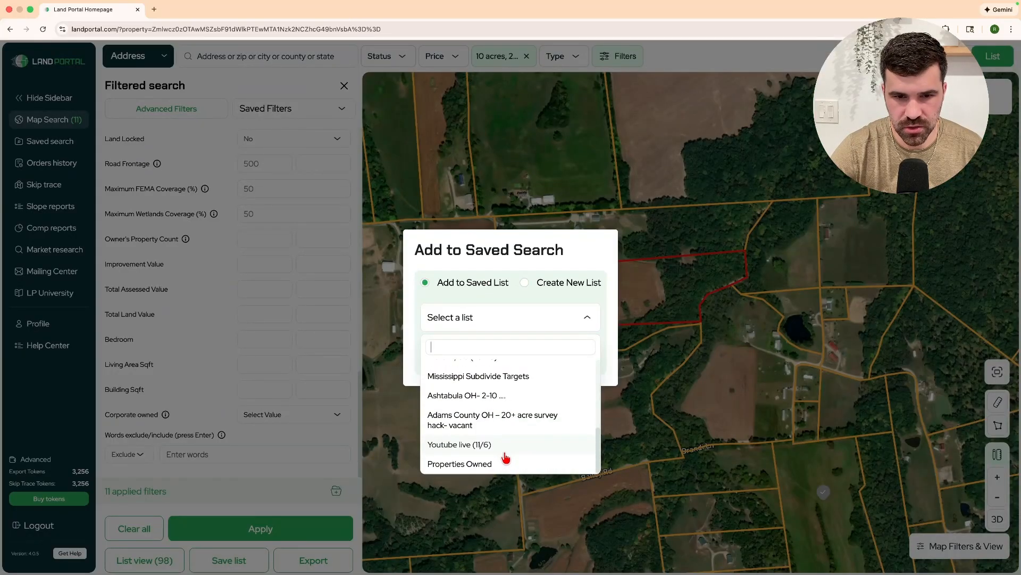
pyautogui.scroll(2, 498, 456)
pyautogui.scroll(-1, 494, 453)
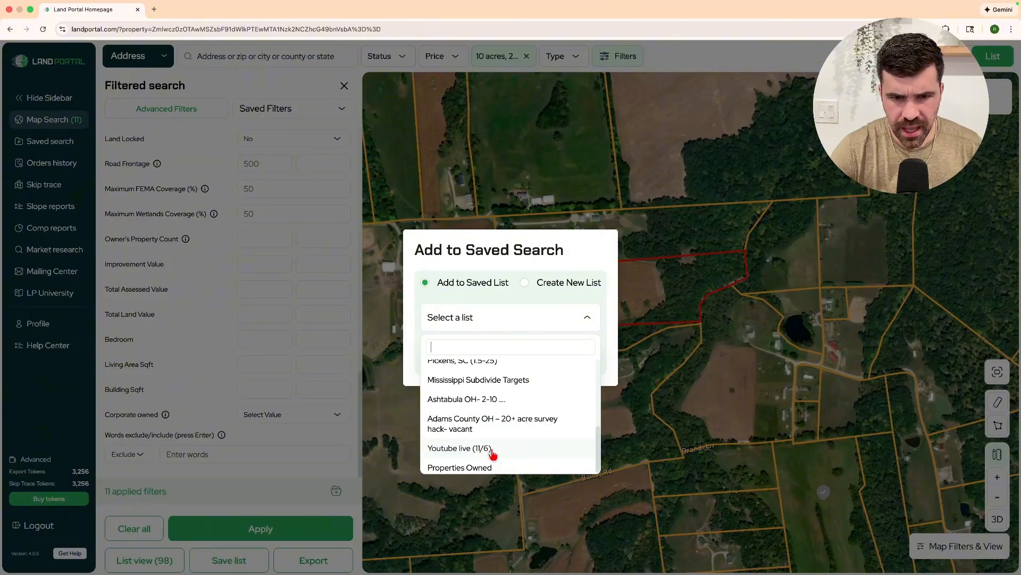
pyautogui.scroll(5, 483, 420)
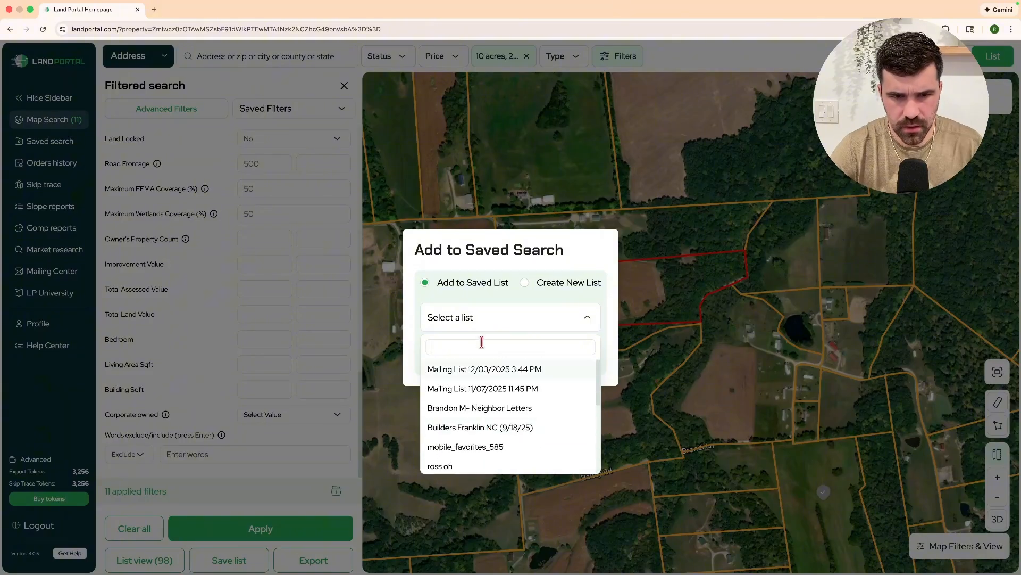
pyautogui.write('ada')
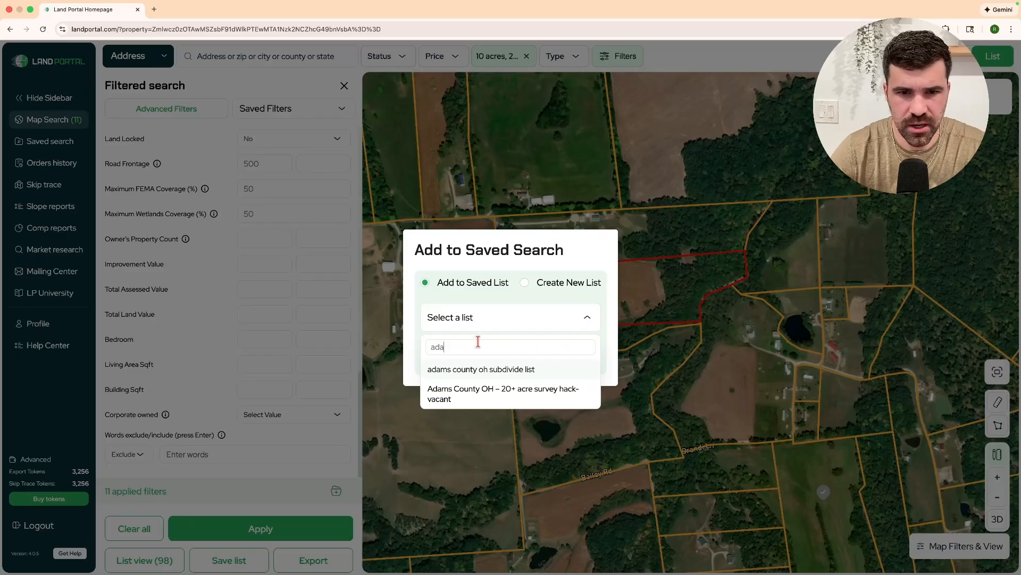
pyautogui.click(474, 374)
pyautogui.click(548, 359)
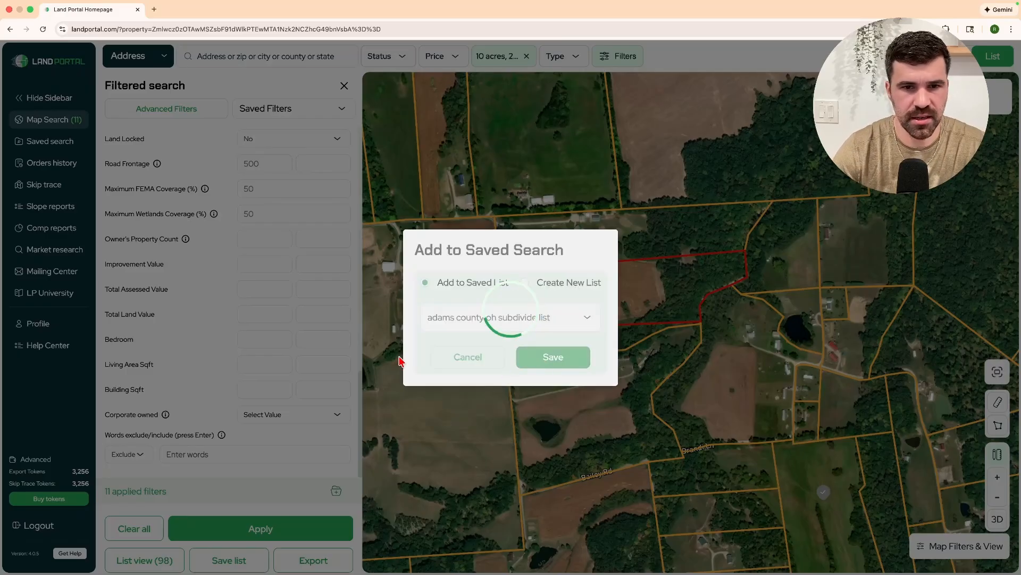
pyautogui.click(554, 322)
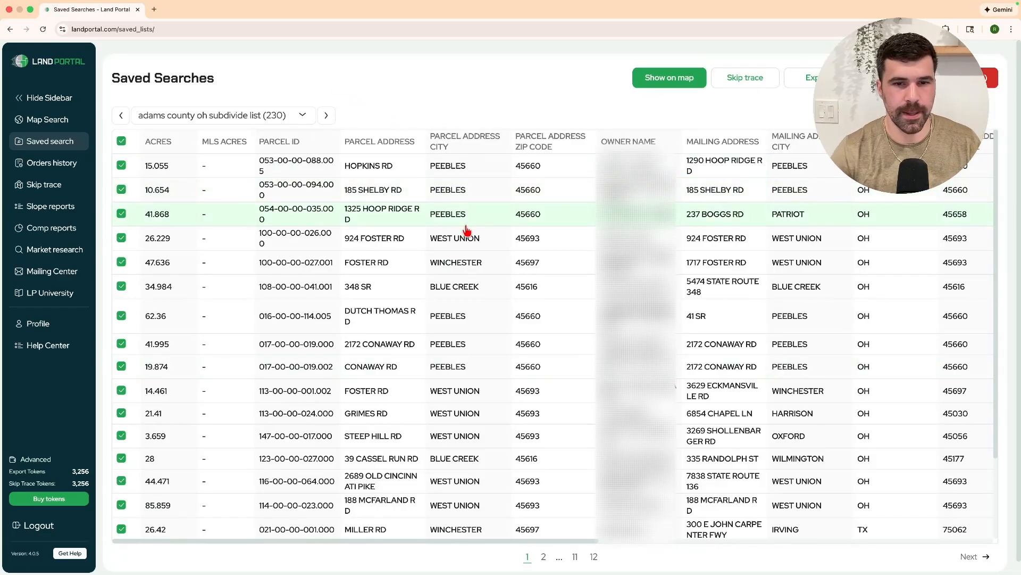
# Review the 230-item adams county oh subdivide list and open its Order Export Confirmation at $0.06 per row.
pyautogui.scroll(-2, 467, 230)
pyautogui.scroll(3, 468, 230)
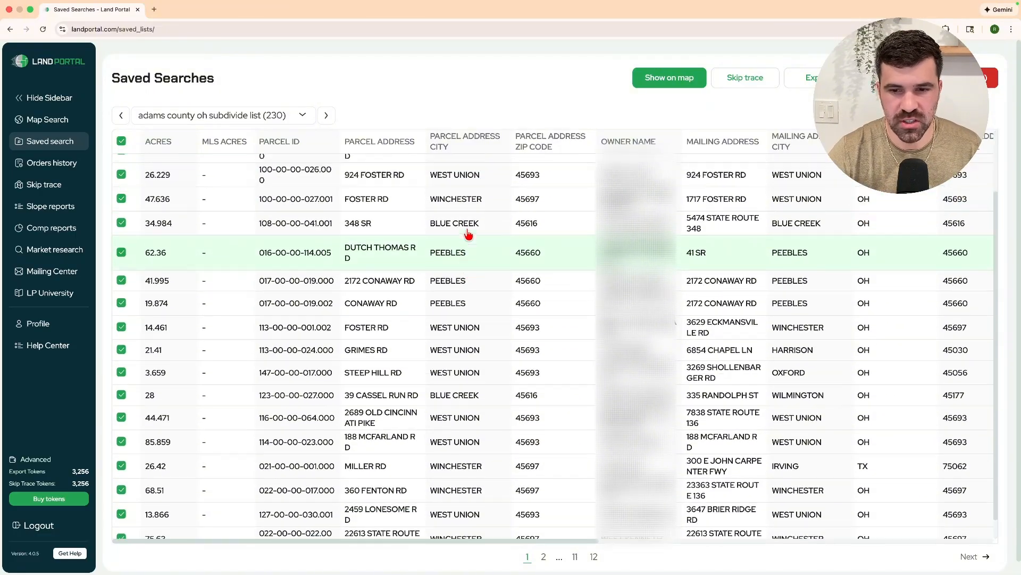
pyautogui.scroll(-3, 486, 243)
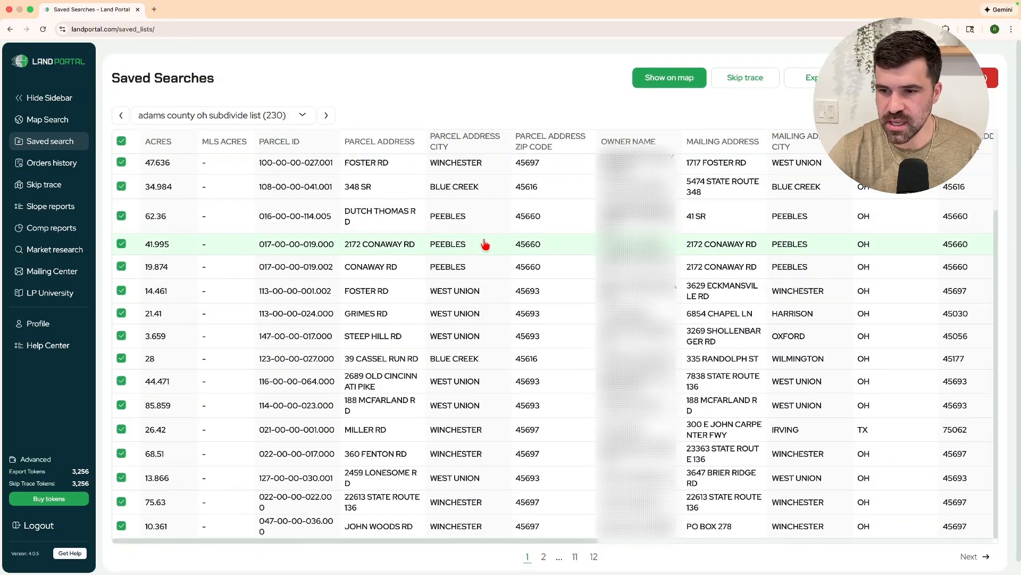
pyautogui.scroll(3, 484, 245)
pyautogui.scroll(-2, 522, 249)
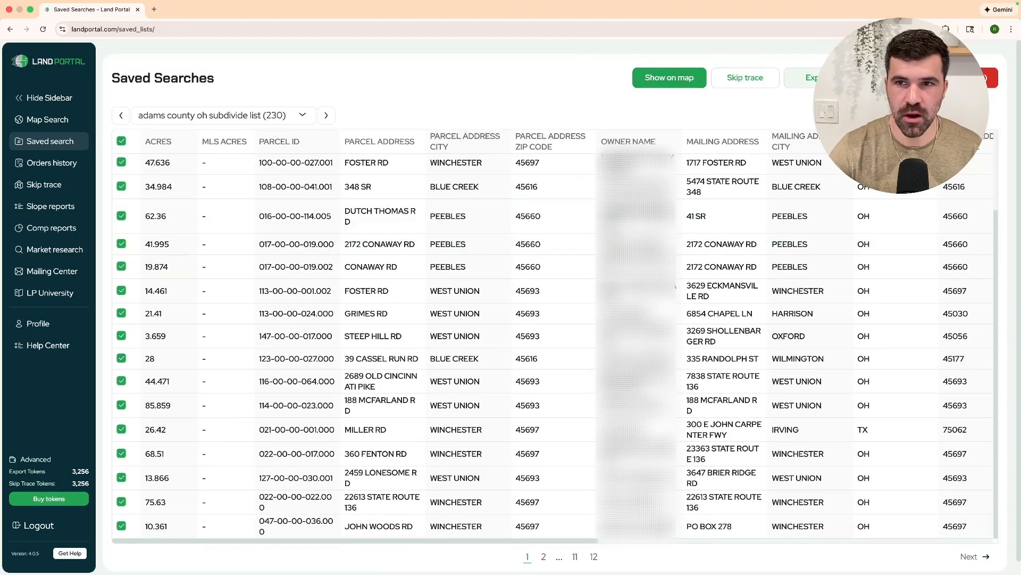
pyautogui.click(809, 78)
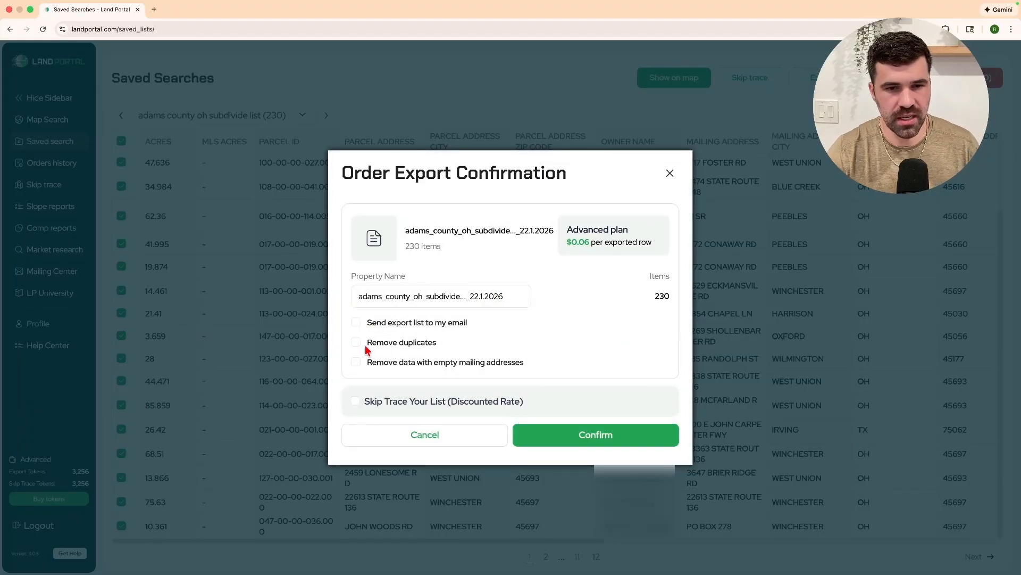
# Tick Remove duplicates to see 198 rows, then close the confirmation without ordering.
pyautogui.click(360, 345)
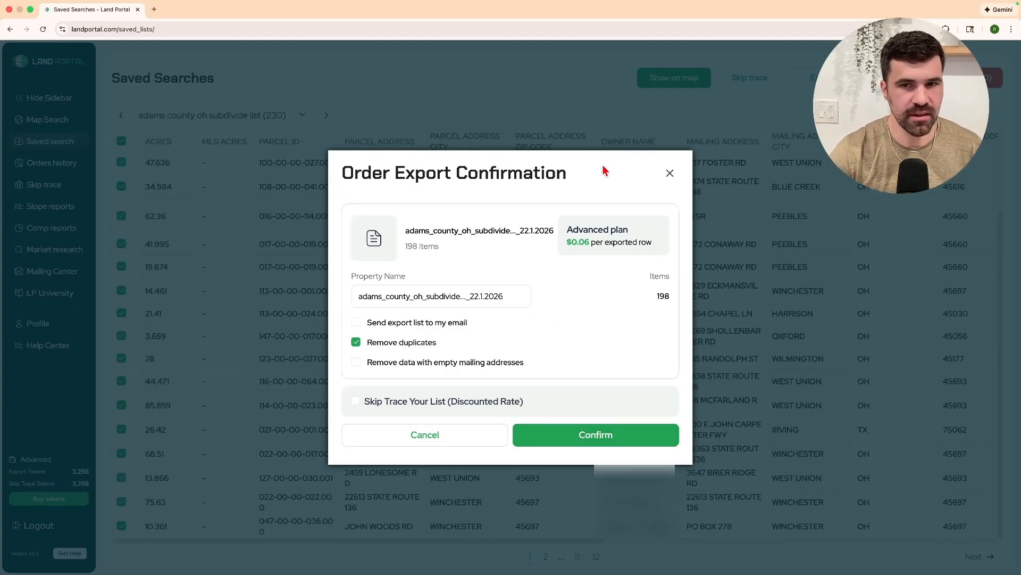
pyautogui.click(669, 175)
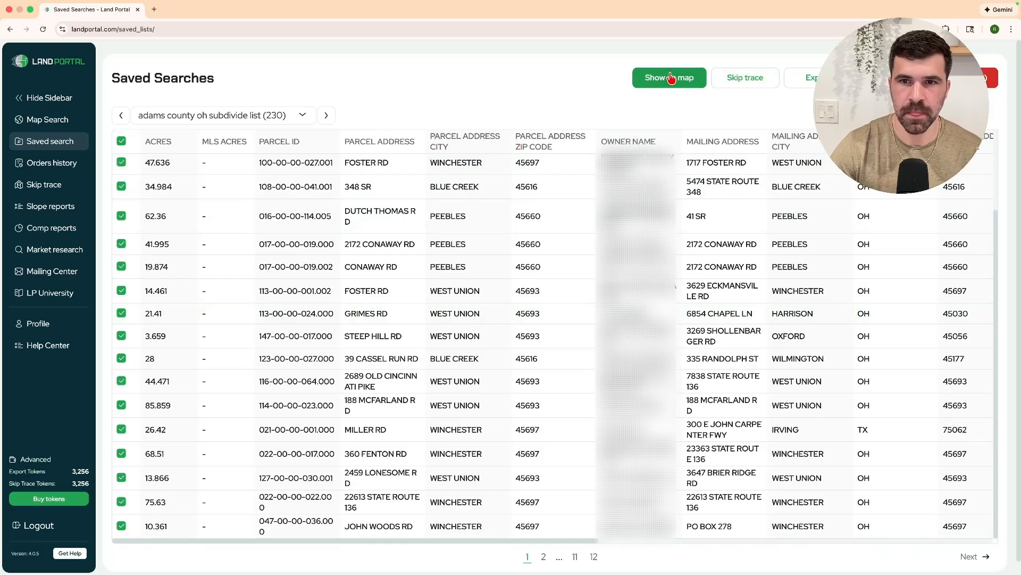
pyautogui.click(809, 84)
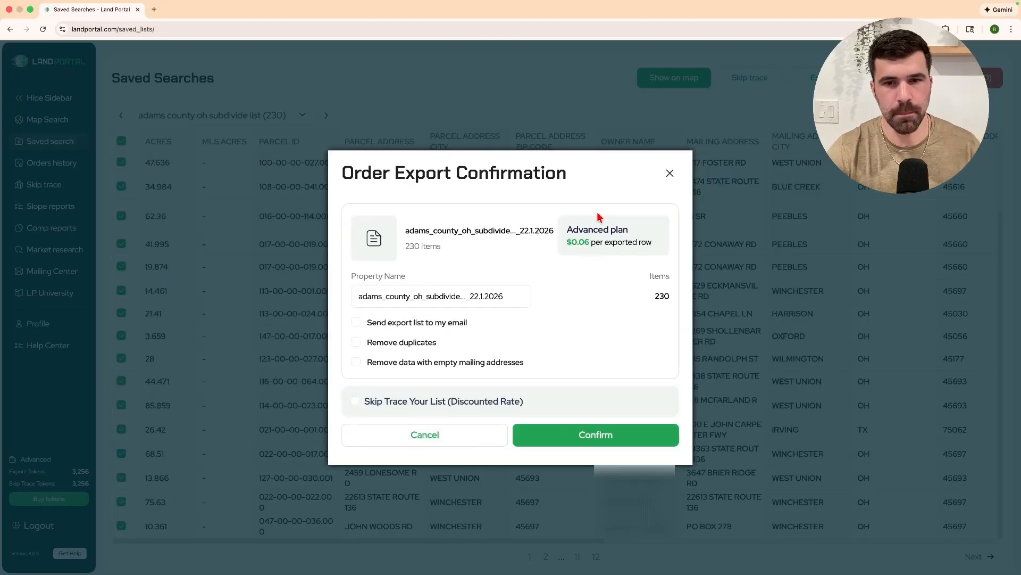
pyautogui.click(669, 172)
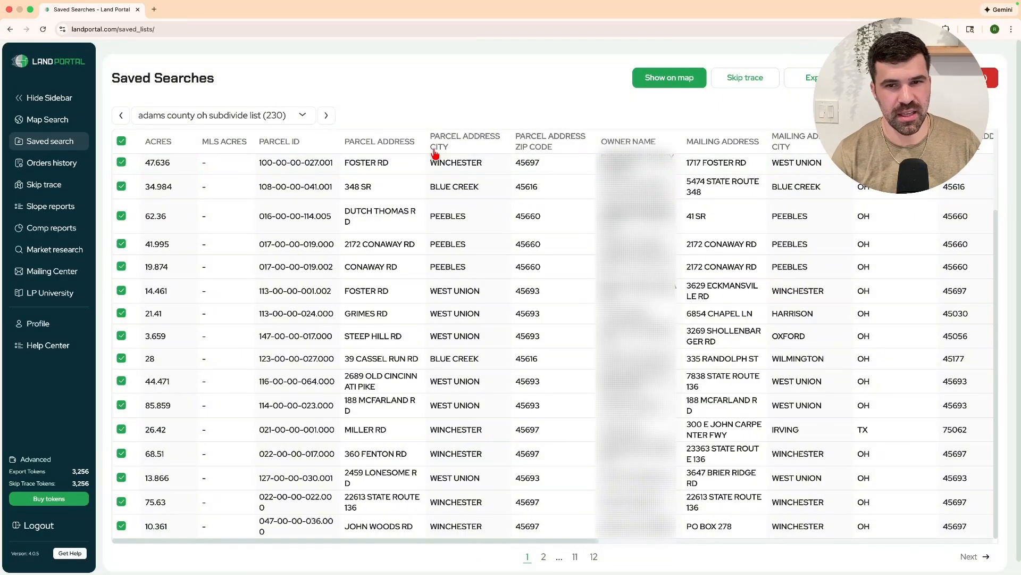